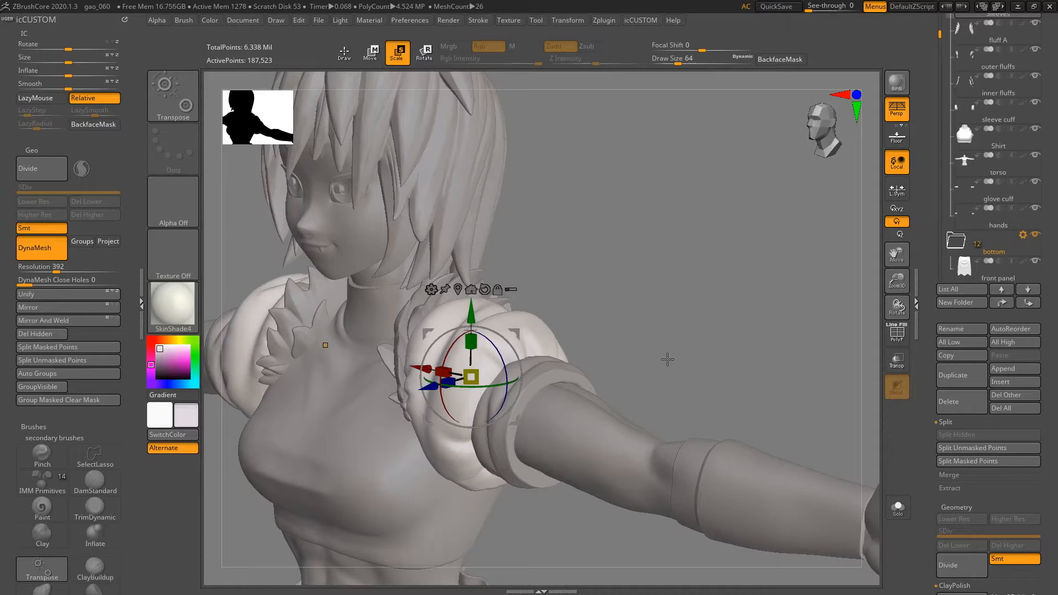
# Examine the puffy shoulder sleeves and arm cuff from several angles, leaving the Scale gizmo for Draw mode.
pyautogui.keyDown('ctrl'); pyautogui.moveTo(640, 328); pyautogui.dragTo(597, 374, button='right'); pyautogui.keyUp('ctrl')
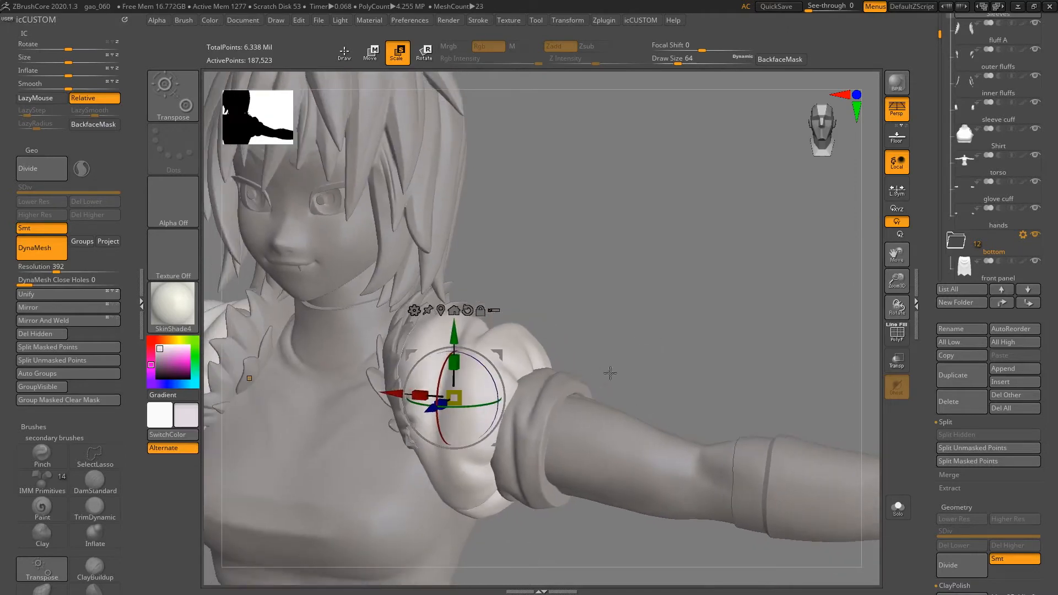
pyautogui.moveTo(604, 330); pyautogui.dragTo(567, 302, button='right')
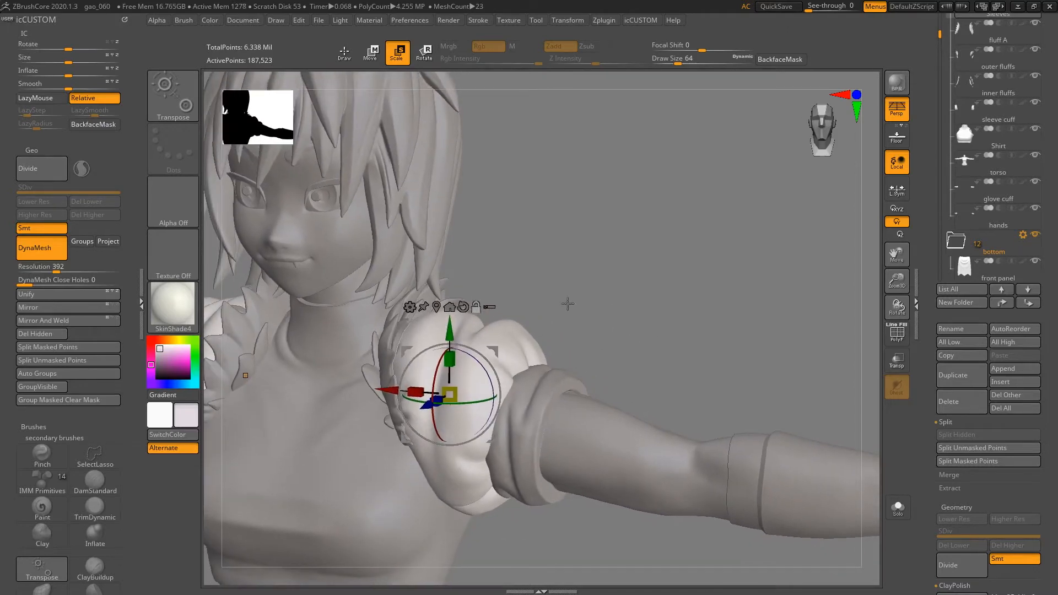
pyautogui.moveTo(581, 339)
pyautogui.mouseDown(button='right')
pyautogui.moveTo(473, 389)
pyautogui.moveTo(439, 444)
pyautogui.mouseUp(button='right')
pyautogui.press('q')
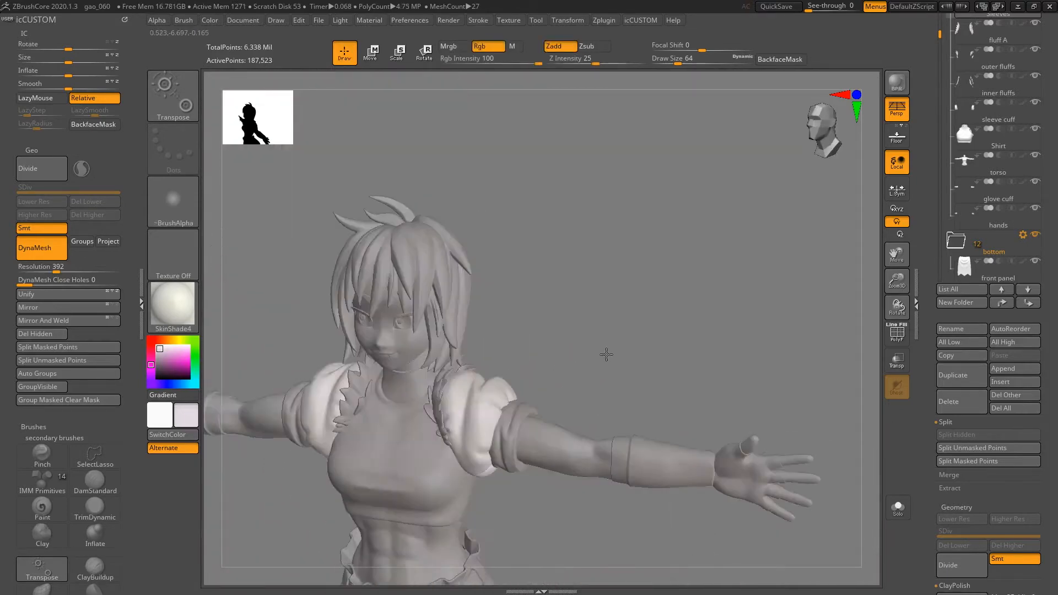
pyautogui.moveTo(606, 354); pyautogui.dragTo(609, 321, button='right')
pyautogui.moveTo(534, 331); pyautogui.dragTo(514, 337, button='right')
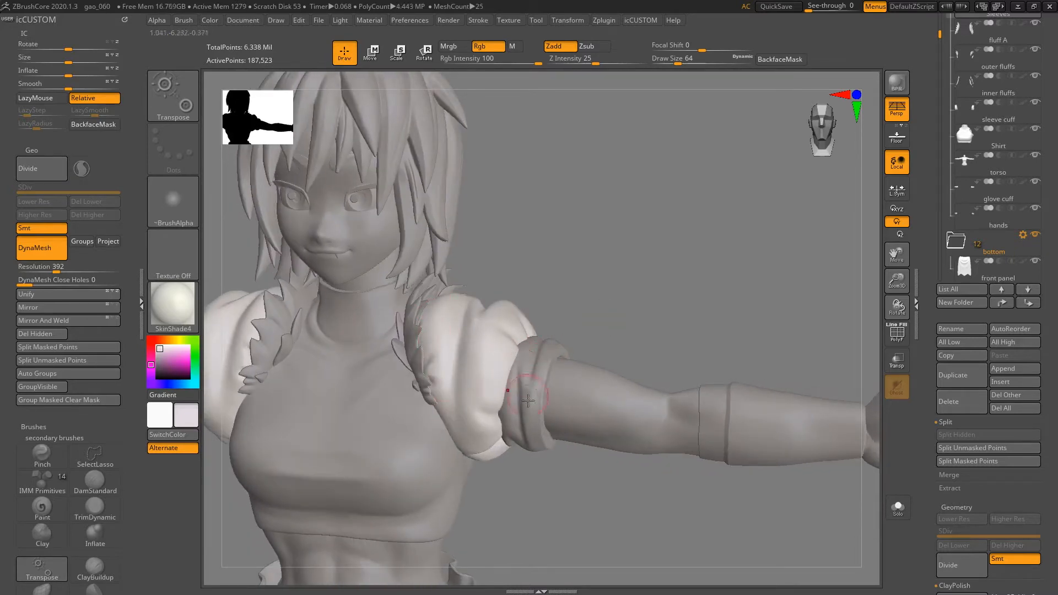
pyautogui.moveTo(652, 309)
pyautogui.mouseDown(button='right')
pyautogui.moveTo(531, 312)
pyautogui.moveTo(502, 445)
pyautogui.moveTo(475, 439)
pyautogui.moveTo(580, 445)
pyautogui.moveTo(562, 421)
pyautogui.moveTo(627, 285)
pyautogui.moveTo(622, 303)
pyautogui.moveTo(643, 302)
pyautogui.moveTo(529, 319)
pyautogui.mouseUp(button='right')
pyautogui.moveTo(612, 314); pyautogui.dragTo(627, 336, button='right')
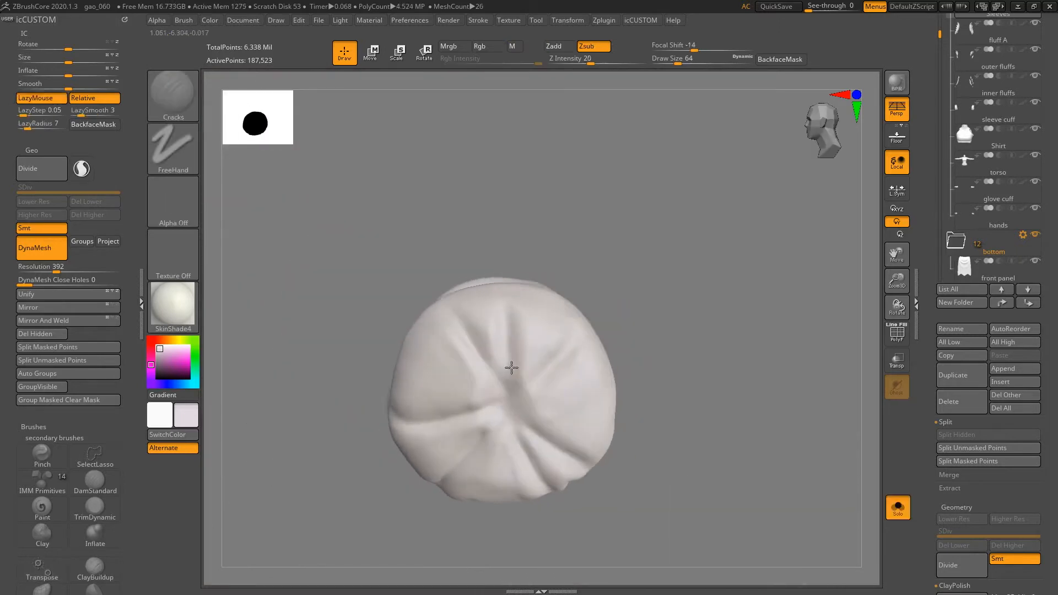
# Set the draw size to 56 and try a Cracks-brush crease on the upper part of the isolated sleeve's gathered end.
pyautogui.moveTo(511, 367); pyautogui.dragTo(512, 356, button='right')
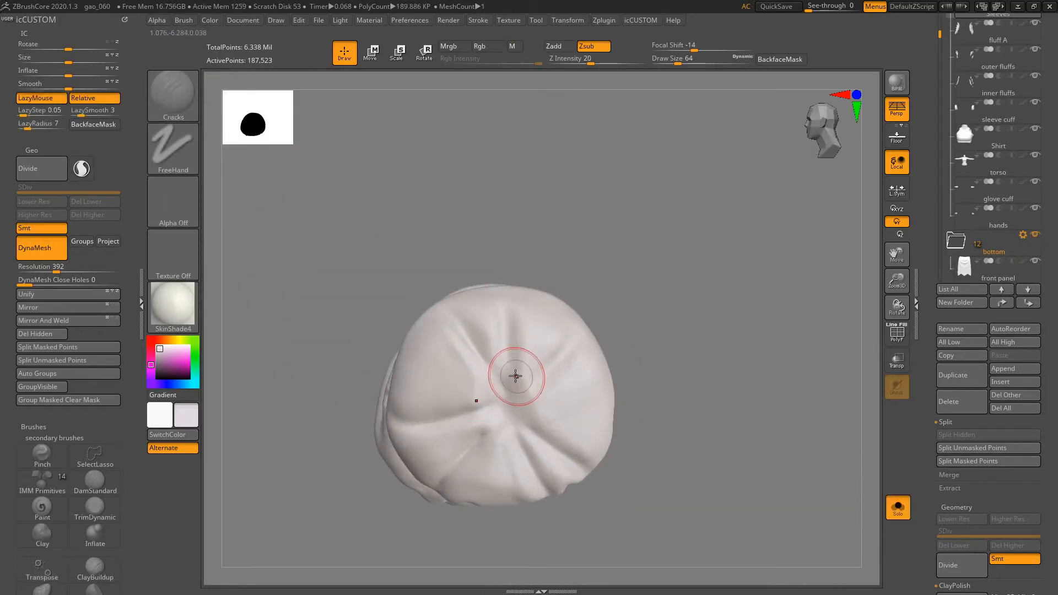
pyautogui.press('s')
pyautogui.moveTo(519, 371)
pyautogui.mouseDown(button='right')
pyautogui.moveTo(529, 363)
pyautogui.moveTo(520, 377)
pyautogui.moveTo(505, 343)
pyautogui.mouseUp(button='right')
pyautogui.press('s')
pyautogui.moveTo(505, 333); pyautogui.dragTo(514, 333)
pyautogui.moveTo(500, 352); pyautogui.dragTo(506, 338, button='right')
pyautogui.moveTo(506, 338)
pyautogui.mouseDown()
pyautogui.moveTo(503, 311)
pyautogui.moveTo(500, 354)
pyautogui.mouseUp()
pyautogui.hotkey('ctrl', 'z')
pyautogui.press('Tab')
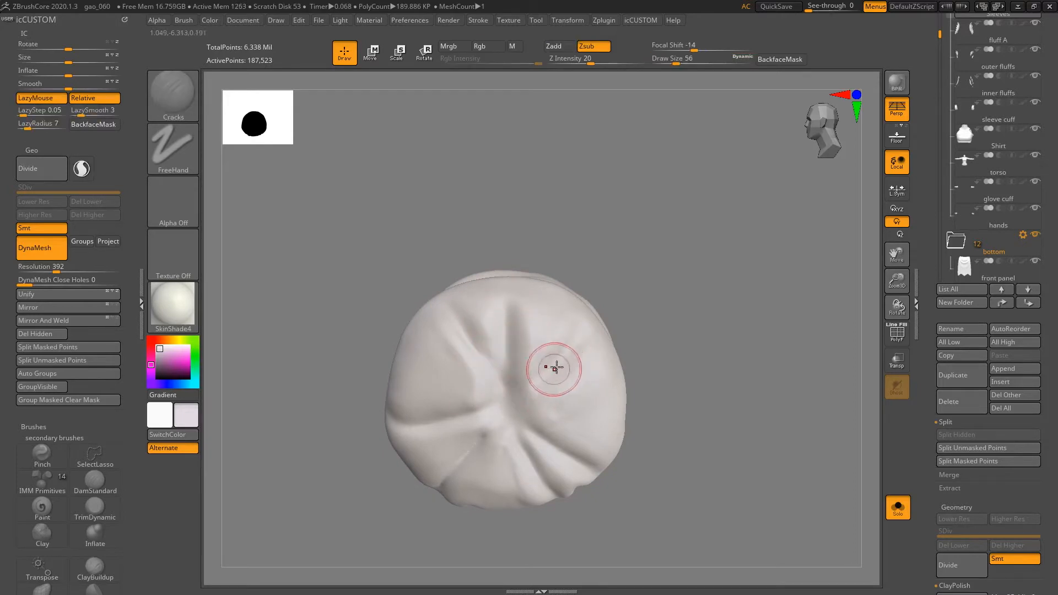
# Set the draw size to 29, carve folds radiating from the centre of the sleeve's end, and show the whole model again.
pyautogui.moveTo(511, 404); pyautogui.dragTo(529, 387, button='right')
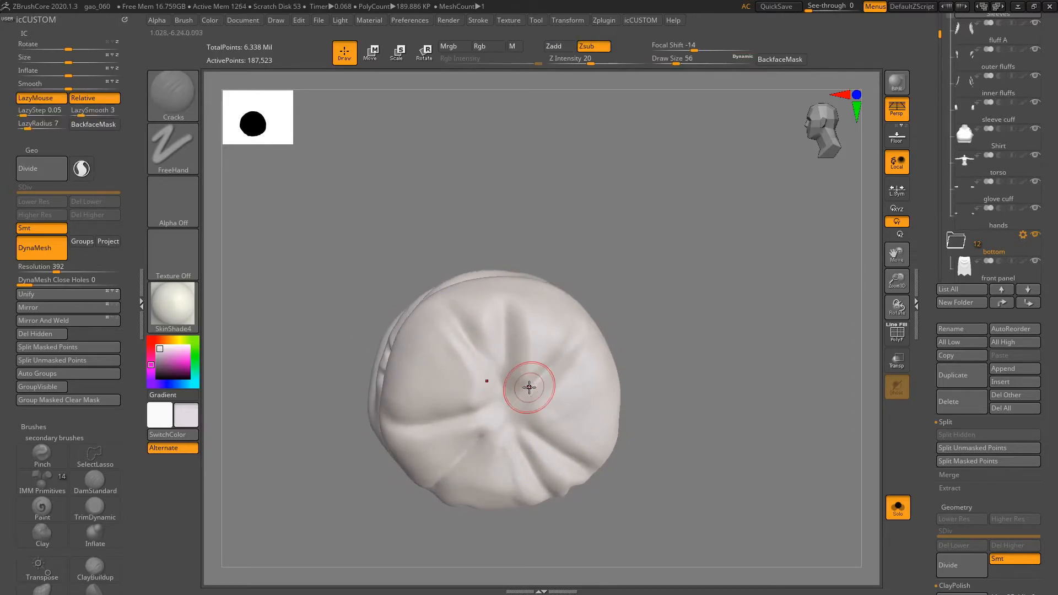
pyautogui.press('s')
pyautogui.moveTo(538, 354); pyautogui.dragTo(532, 354)
pyautogui.moveTo(498, 406); pyautogui.dragTo(465, 425, button='right')
pyautogui.moveTo(442, 443)
pyautogui.mouseDown()
pyautogui.moveTo(476, 411)
pyautogui.moveTo(450, 431)
pyautogui.mouseUp()
pyautogui.moveTo(467, 361); pyautogui.dragTo(413, 354, button='right')
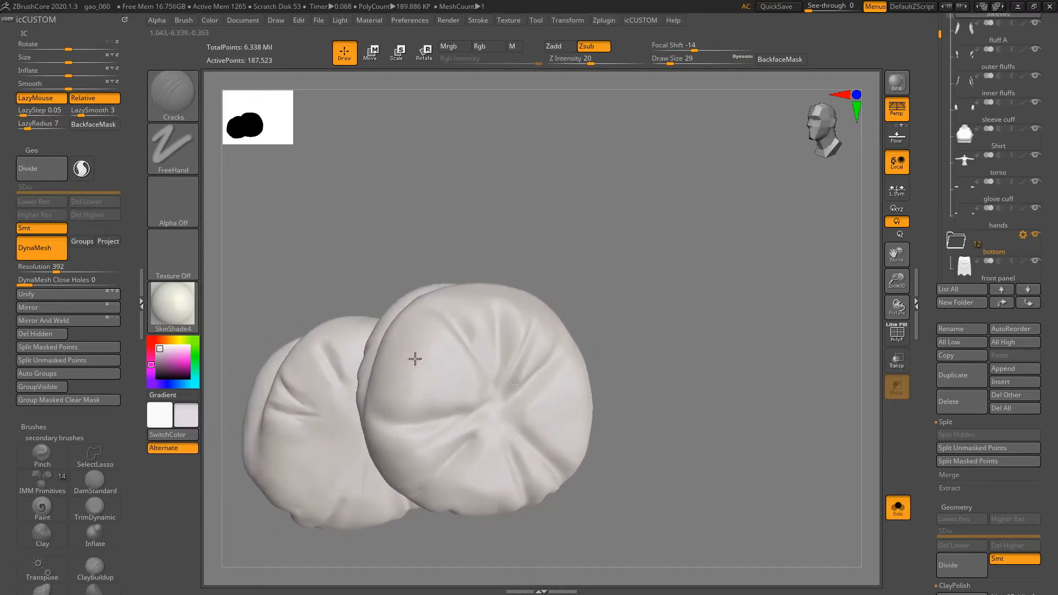
pyautogui.moveTo(501, 402)
pyautogui.mouseDown(button='right')
pyautogui.moveTo(508, 411)
pyautogui.moveTo(491, 384)
pyautogui.mouseUp(button='right')
pyautogui.hotkey('shift', 's')
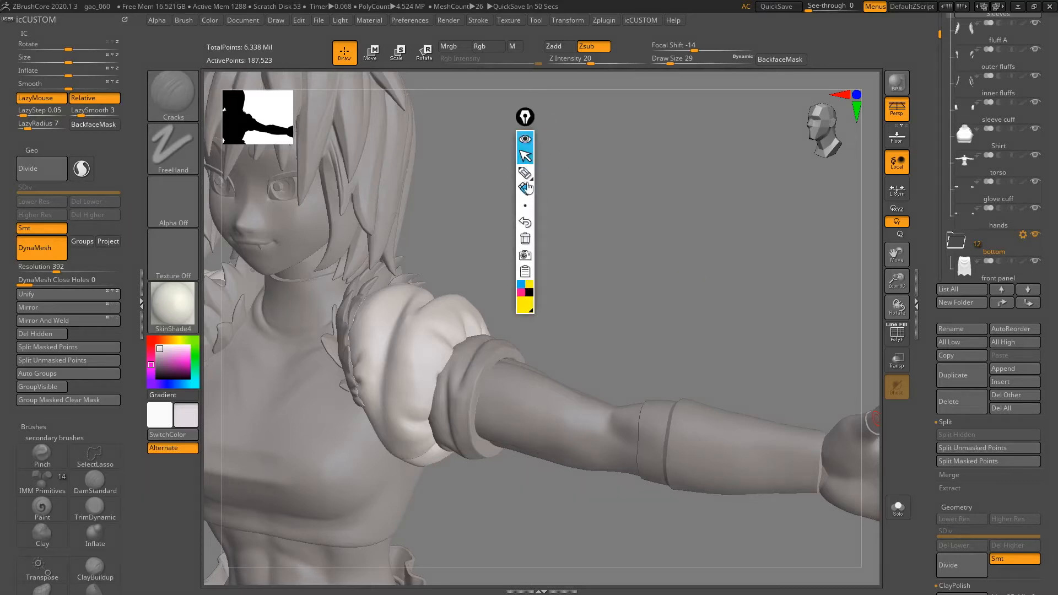
# Sketch blue fold-direction lines over the sleeve with the annotation pen, hide the annotations, and move the annotation toolbar out of the way.
pyautogui.click(525, 173)
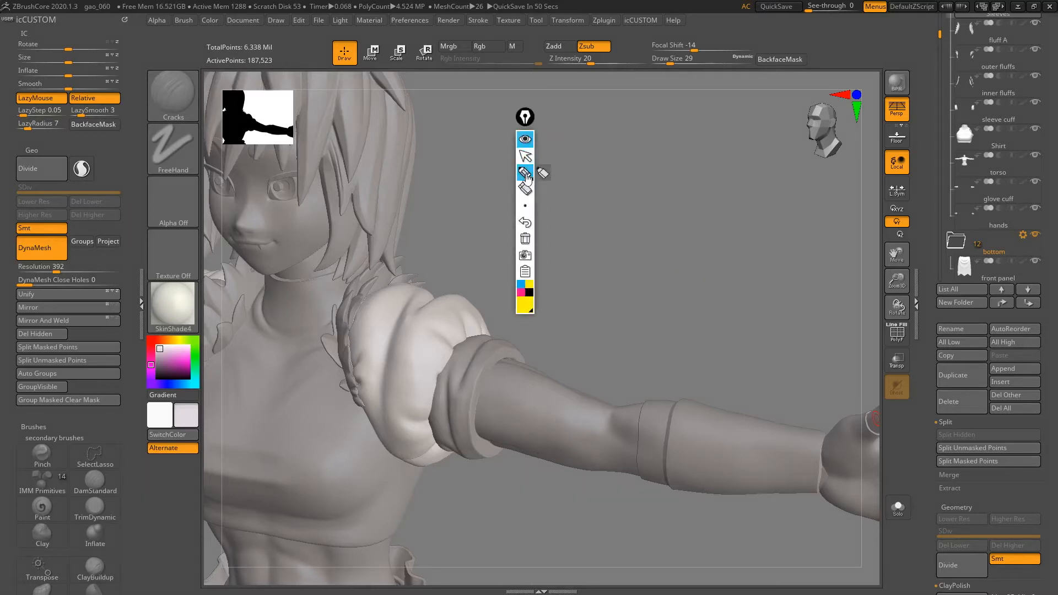
pyautogui.click(521, 285)
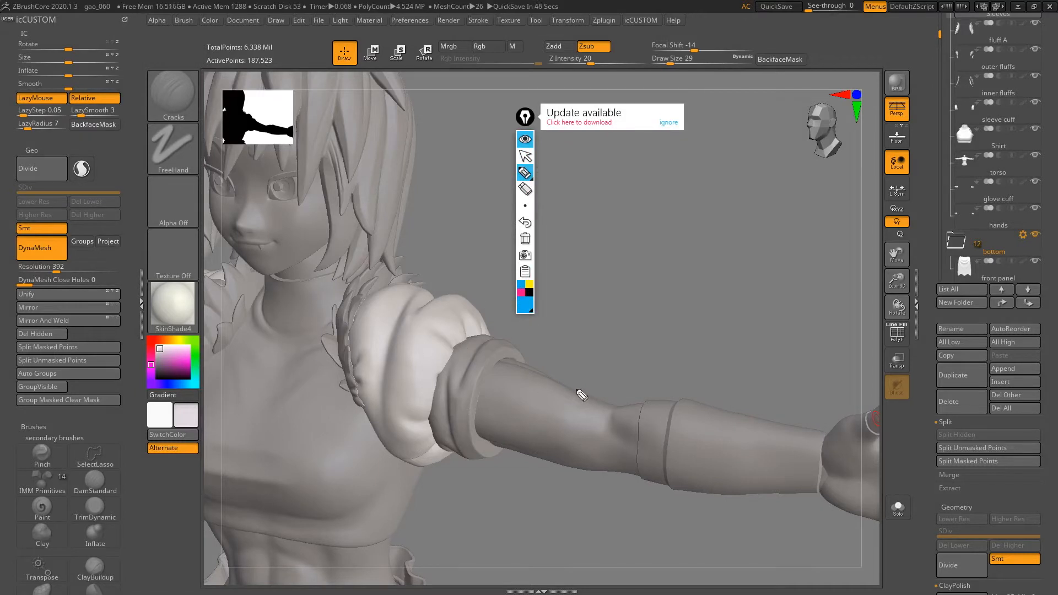
pyautogui.click(525, 156)
pyautogui.moveTo(595, 339)
pyautogui.mouseDown()
pyautogui.moveTo(573, 323)
pyautogui.moveTo(612, 345)
pyautogui.moveTo(612, 360)
pyautogui.mouseUp()
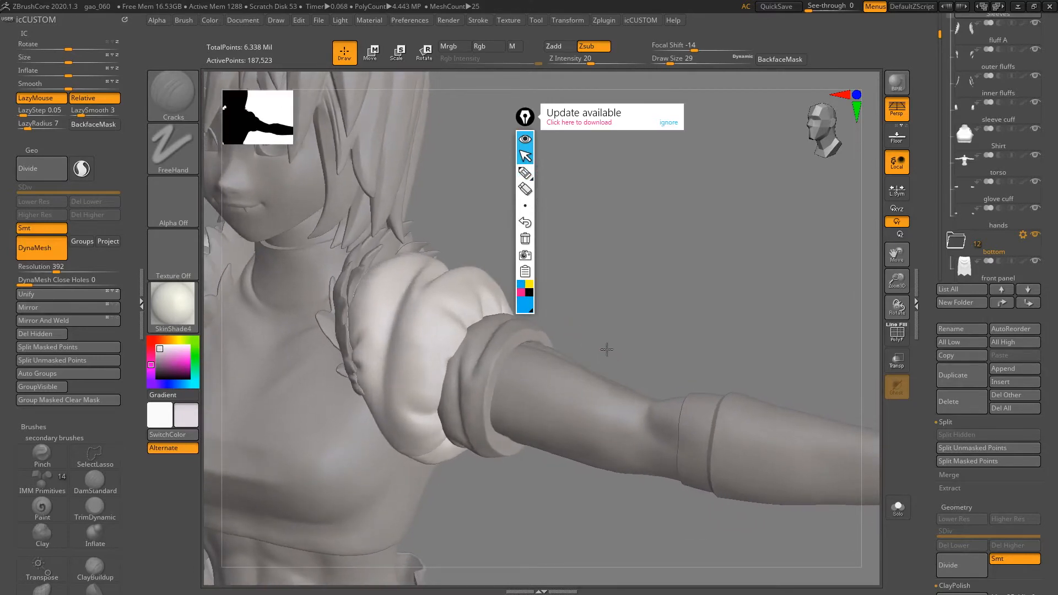
pyautogui.keyDown('alt'); pyautogui.moveTo(607, 338); pyautogui.dragTo(598, 362); pyautogui.keyUp('alt')
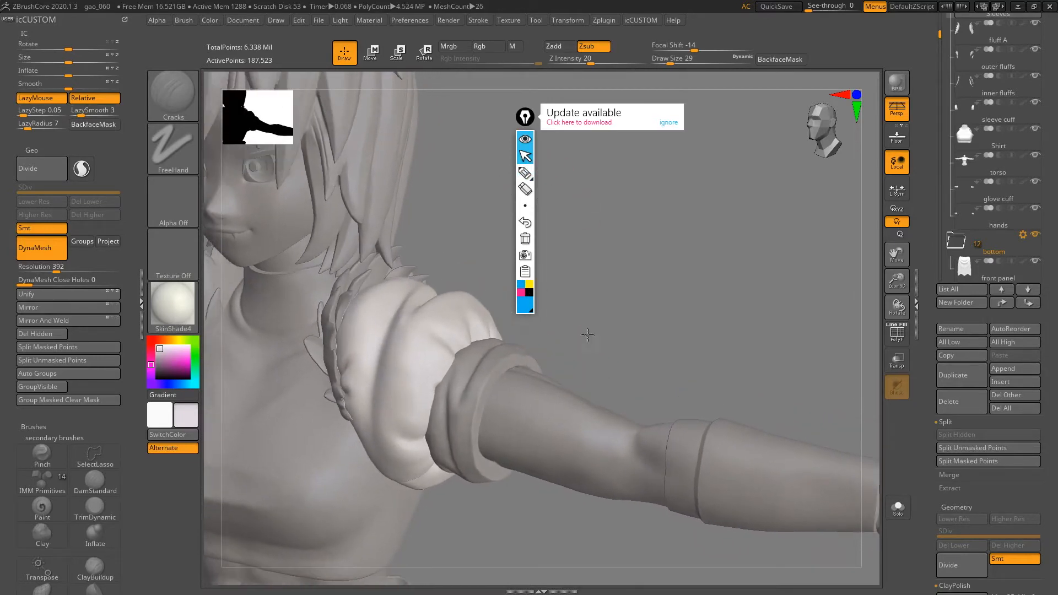
pyautogui.click(525, 173)
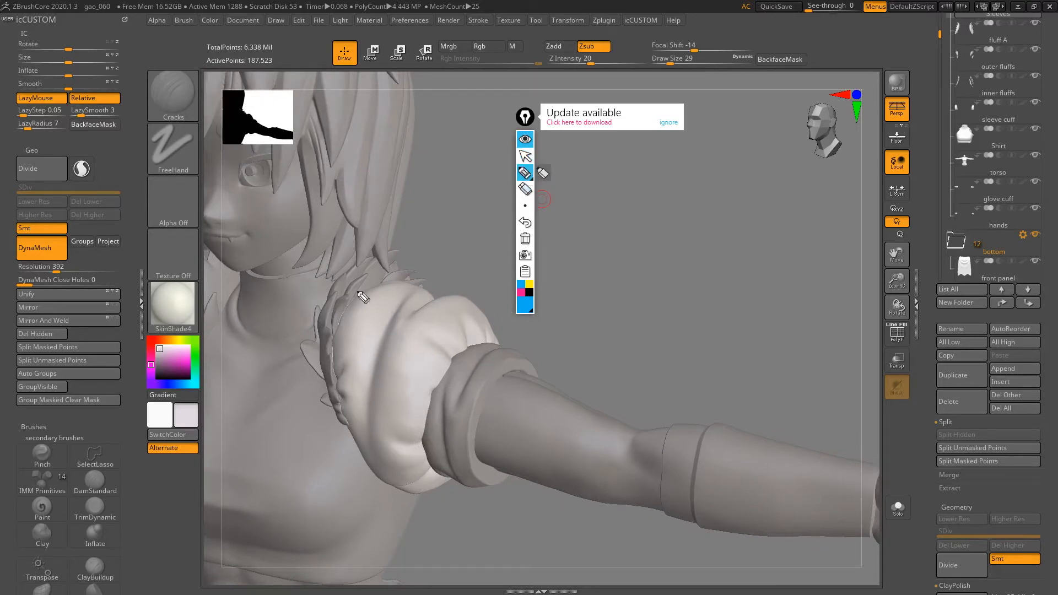
pyautogui.moveTo(354, 296); pyautogui.dragTo(446, 345)
pyautogui.moveTo(380, 291); pyautogui.dragTo(447, 348)
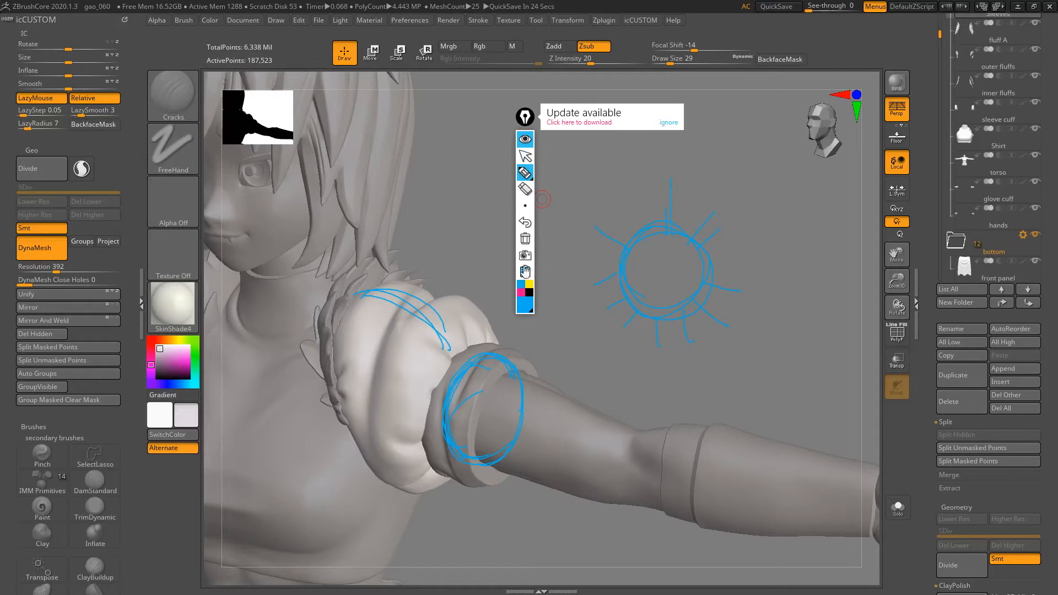
pyautogui.click(524, 139)
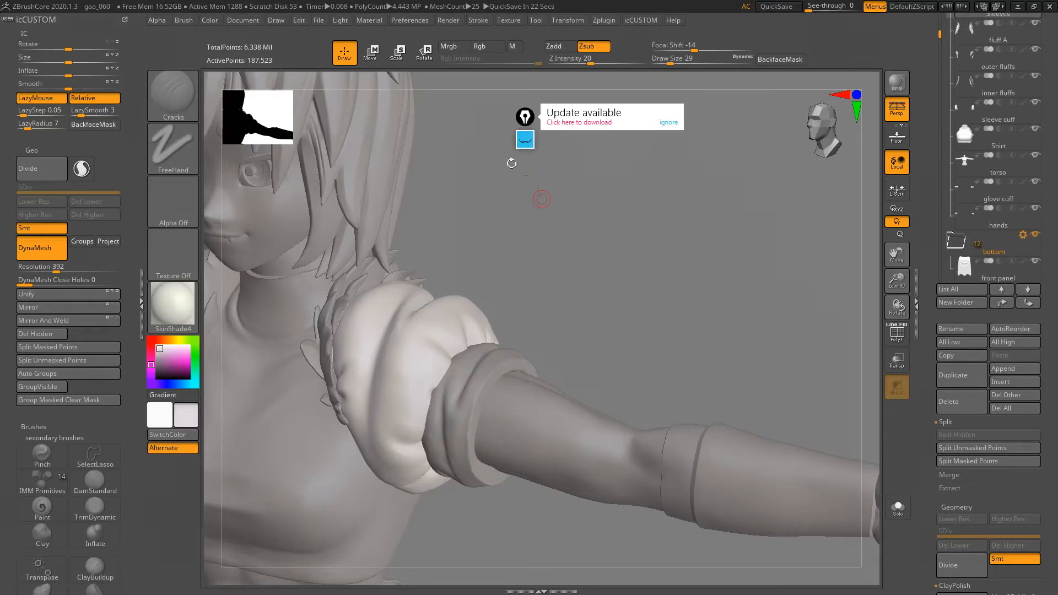
pyautogui.moveTo(525, 117)
pyautogui.mouseDown()
pyautogui.moveTo(809, 161)
pyautogui.moveTo(1057, 144)
pyautogui.mouseUp()
# Isolate the sleeve, deepen the creases converging on the centre of its end with the Cracks brush, and show the whole model again.
pyautogui.moveTo(526, 279); pyautogui.dragTo(596, 338)
pyautogui.hotkey('alt', 's')
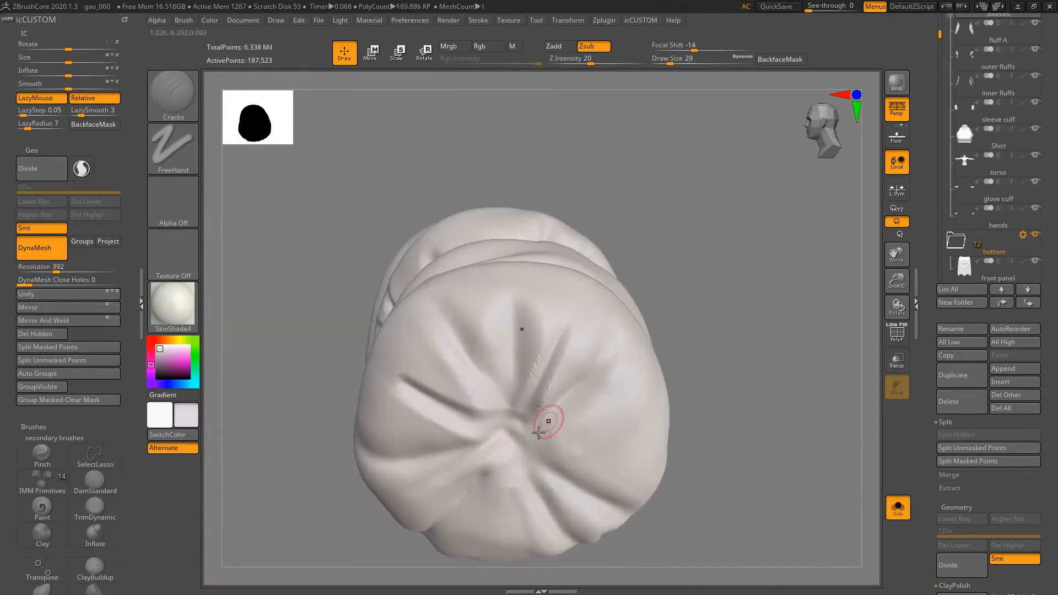
pyautogui.moveTo(551, 456); pyautogui.dragTo(515, 372, button='right')
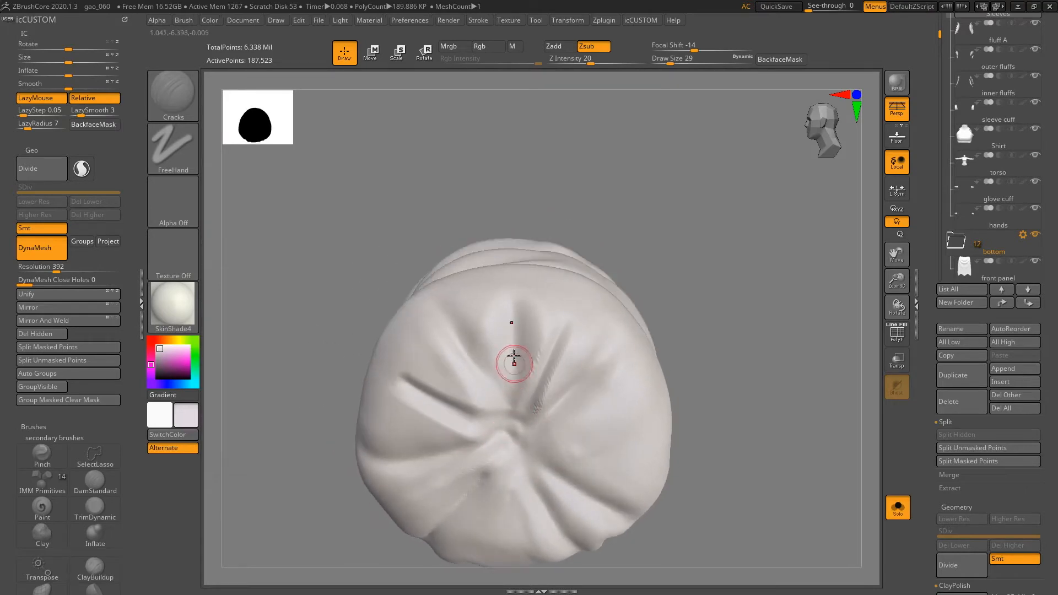
pyautogui.moveTo(533, 466); pyautogui.dragTo(499, 400, button='right')
pyautogui.moveTo(457, 433)
pyautogui.mouseDown()
pyautogui.moveTo(479, 415)
pyautogui.moveTo(491, 434)
pyautogui.moveTo(486, 462)
pyautogui.mouseUp()
pyautogui.moveTo(515, 386)
pyautogui.mouseDown()
pyautogui.moveTo(483, 487)
pyautogui.moveTo(533, 425)
pyautogui.moveTo(554, 479)
pyautogui.mouseUp()
pyautogui.moveTo(526, 390); pyautogui.dragTo(555, 468)
pyautogui.moveTo(528, 385); pyautogui.dragTo(587, 444)
pyautogui.keyDown('ctrl'); pyautogui.moveTo(643, 383); pyautogui.dragTo(602, 388, button='right'); pyautogui.keyUp('ctrl')
pyautogui.hotkey('shift', 's')
# Select the PM3D_Cylinder3D1 subtool and make PM3D_Sphere3D1 visible alongside it.
pyautogui.moveTo(654, 330); pyautogui.dragTo(746, 299, button='right')
pyautogui.moveTo(944, 113); pyautogui.dragTo(944, 280)
pyautogui.click(957, 216)
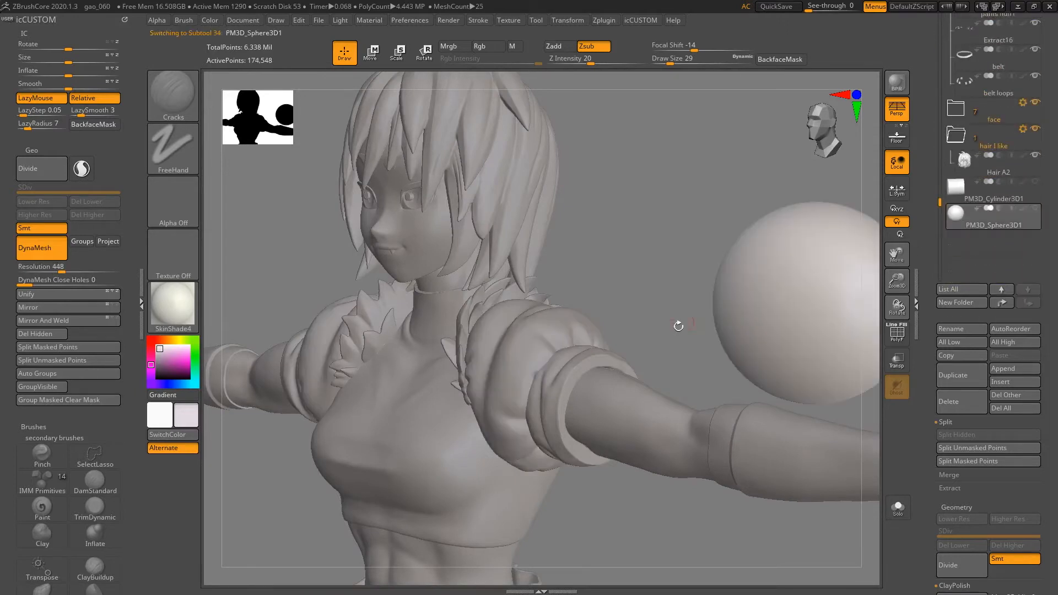
pyautogui.click(956, 190)
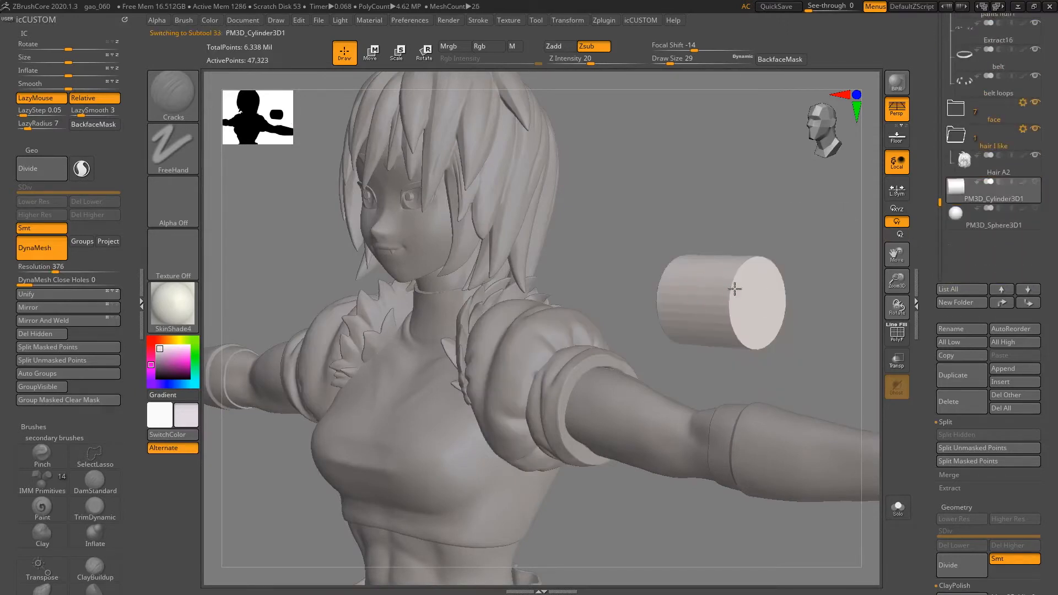
pyautogui.moveTo(734, 288); pyautogui.dragTo(694, 286, button='right')
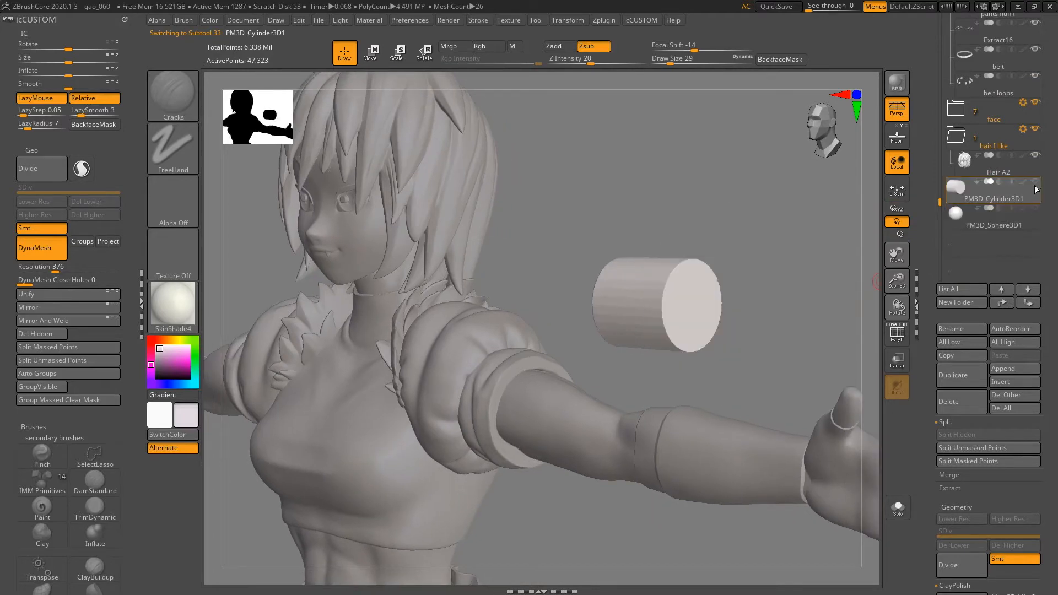
pyautogui.click(1035, 209)
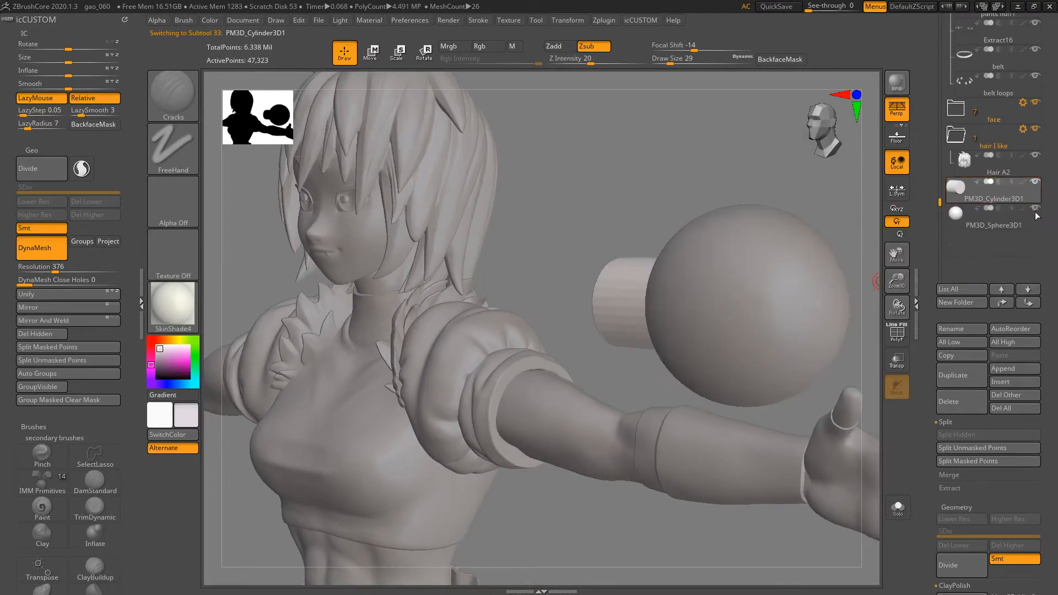
# Make the sphere the active subtool and isolate it, facing the side where it meets the cylinder.
pyautogui.keyDown('shift'); pyautogui.moveTo(677, 318); pyautogui.dragTo(702, 301, button='right'); pyautogui.keyUp('shift')
pyautogui.keyDown('alt'); pyautogui.click(702, 300); pyautogui.keyUp('alt')
pyautogui.keyDown('alt'); pyautogui.moveTo(617, 306); pyautogui.dragTo(581, 372, button='right'); pyautogui.keyUp('alt')
pyautogui.hotkey('shift', 's')
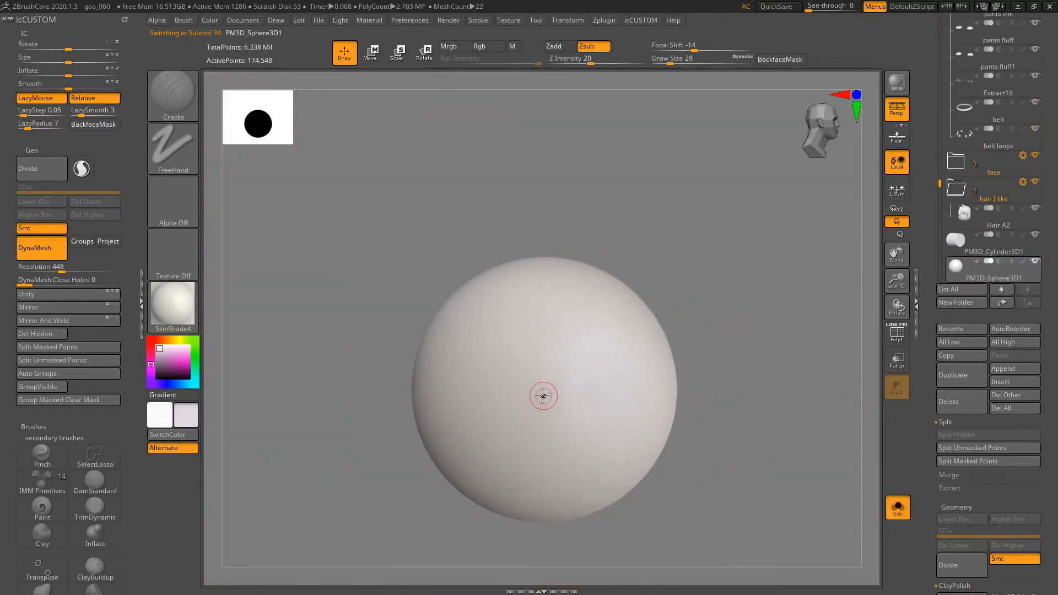
pyautogui.hotkey('shift', 's')
pyautogui.moveTo(529, 395)
pyautogui.mouseDown(button='right')
pyautogui.moveTo(535, 401)
pyautogui.moveTo(514, 392)
pyautogui.mouseUp(button='right')
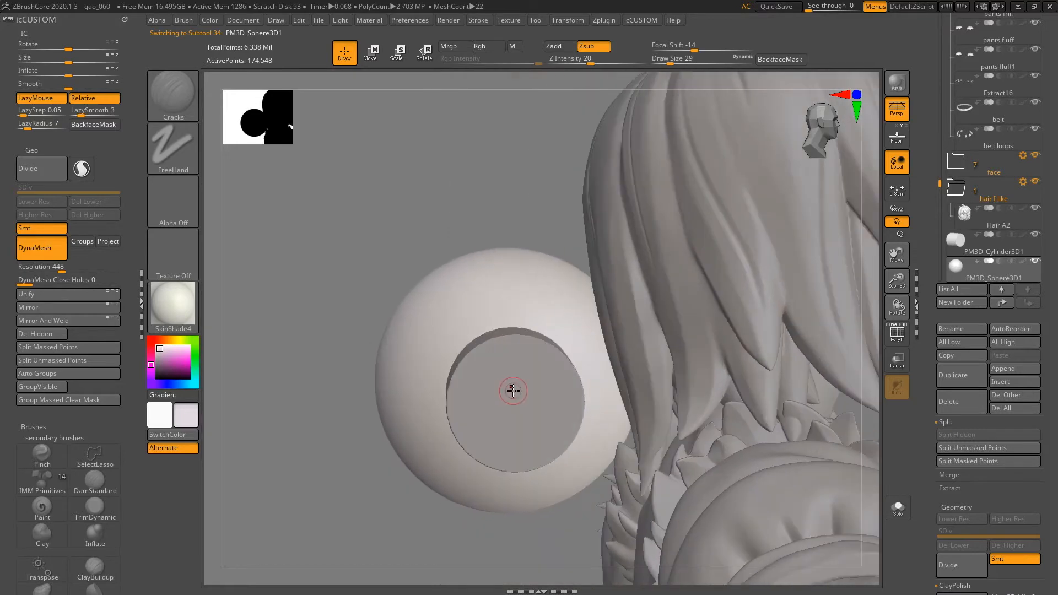
pyautogui.hotkey('shift', 's')
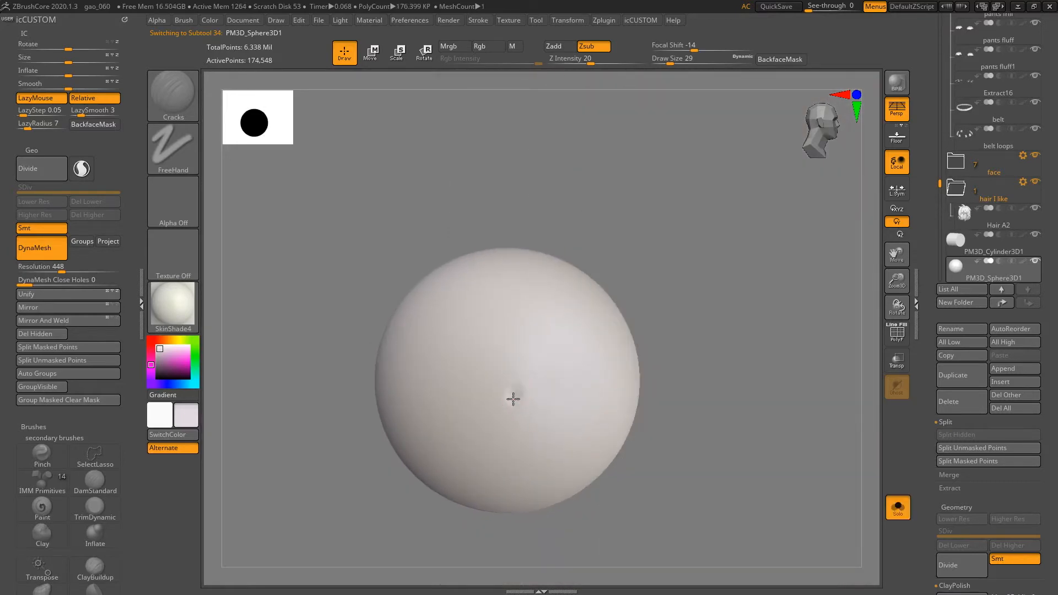
# Set the draw size to 35 and carve grooves from the sphere's centre to its top, bottom and lower left.
pyautogui.press('s')
pyautogui.moveTo(502, 326)
pyautogui.mouseDown()
pyautogui.moveTo(513, 327)
pyautogui.moveTo(516, 377)
pyautogui.moveTo(514, 330)
pyautogui.moveTo(505, 333)
pyautogui.mouseUp()
pyautogui.press('s')
pyautogui.moveTo(506, 282); pyautogui.dragTo(508, 385)
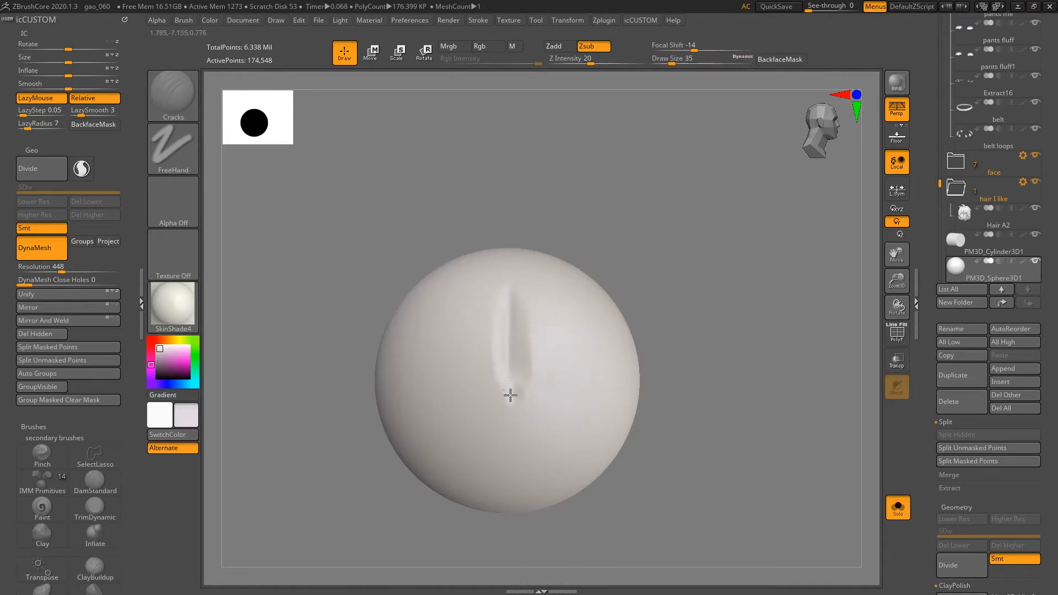
pyautogui.moveTo(538, 385)
pyautogui.mouseDown(button='right')
pyautogui.moveTo(531, 369)
pyautogui.moveTo(509, 399)
pyautogui.mouseUp(button='right')
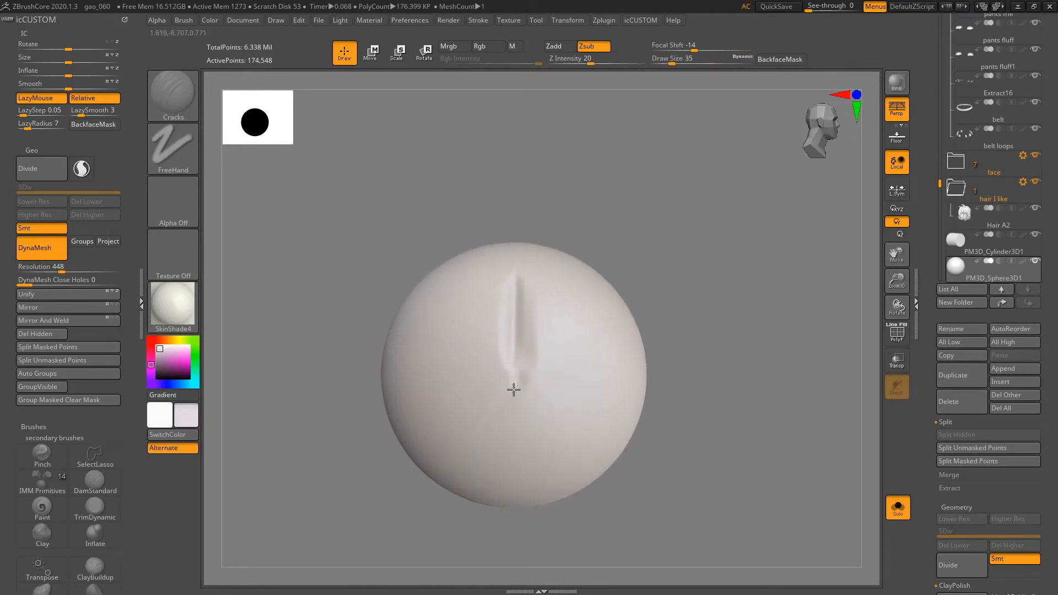
pyautogui.moveTo(443, 476); pyautogui.dragTo(440, 480)
pyautogui.moveTo(521, 378); pyautogui.dragTo(504, 484)
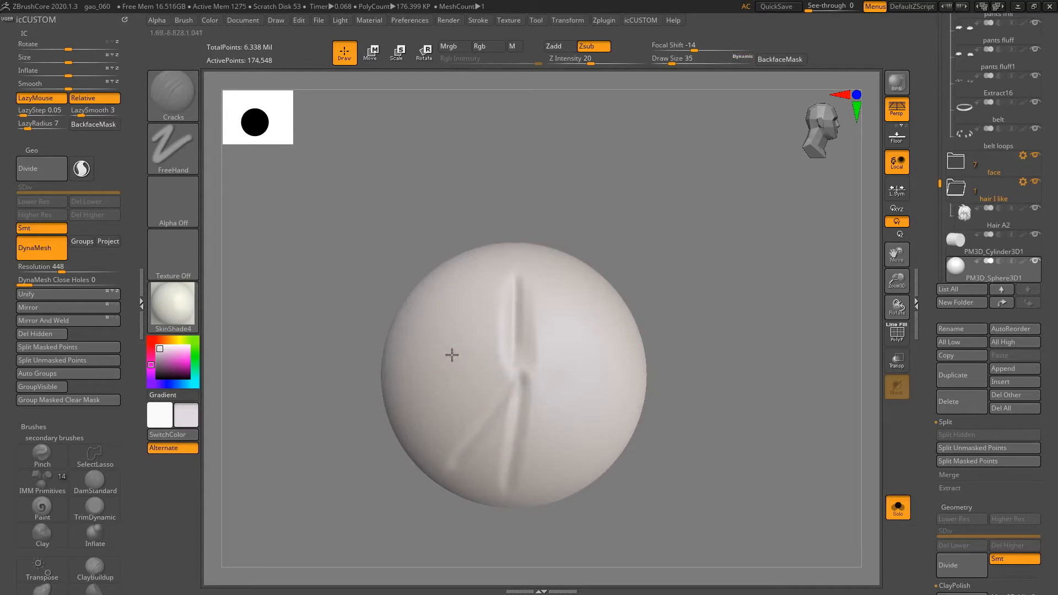
# Set the draw size to 41 and carve grooves from the sphere's centre toward its left side and upper right.
pyautogui.press('s')
pyautogui.moveTo(457, 356)
pyautogui.mouseDown()
pyautogui.moveTo(439, 352)
pyautogui.moveTo(501, 379)
pyautogui.moveTo(542, 363)
pyautogui.mouseUp()
pyautogui.press('s')
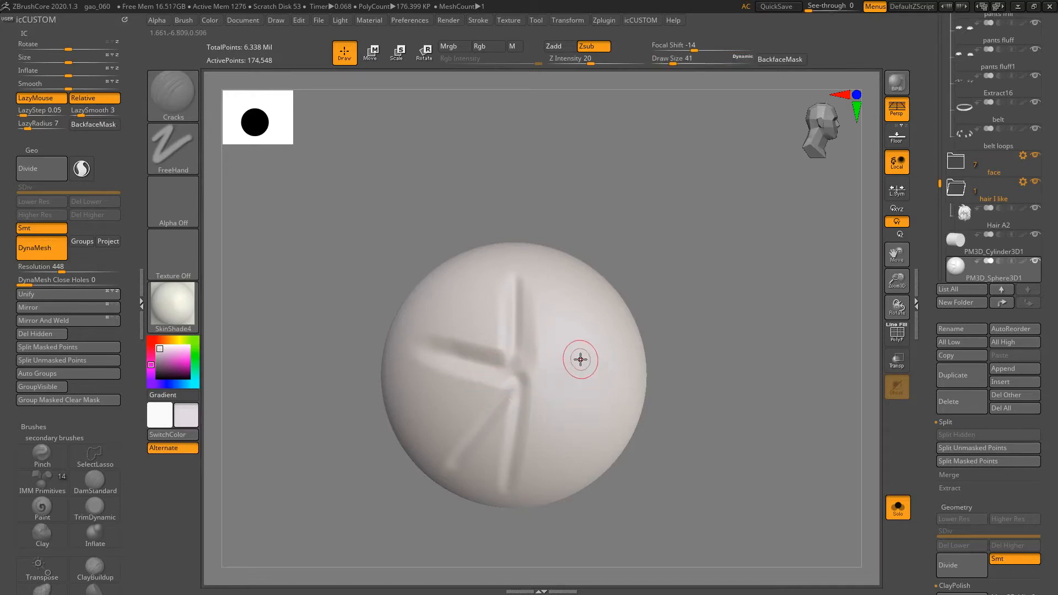
pyautogui.moveTo(597, 369); pyautogui.dragTo(531, 361, button='right')
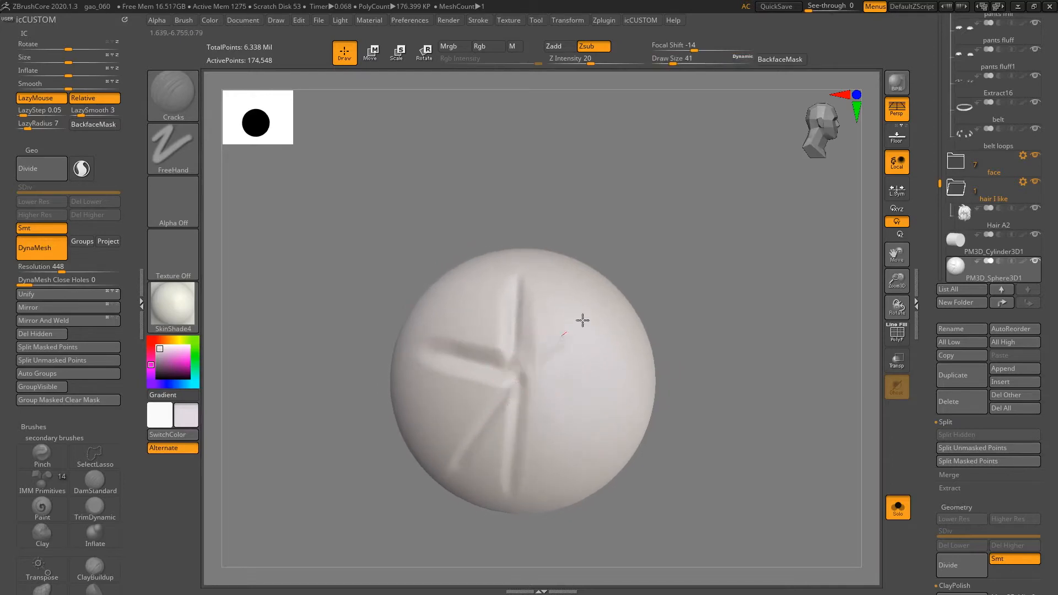
pyautogui.moveTo(592, 316)
pyautogui.mouseDown()
pyautogui.moveTo(530, 388)
pyautogui.moveTo(600, 437)
pyautogui.mouseUp()
# Set the draw size to 37, try carving wide grooves toward the sphere's lower right, and undo them.
pyautogui.press('s')
pyautogui.moveTo(526, 381)
pyautogui.mouseDown()
pyautogui.moveTo(583, 422)
pyautogui.moveTo(567, 416)
pyautogui.mouseUp()
pyautogui.press('s')
pyautogui.moveTo(528, 384); pyautogui.dragTo(604, 436)
pyautogui.moveTo(535, 389); pyautogui.dragTo(534, 390, button='right')
pyautogui.hotkey('ctrl', 'z')
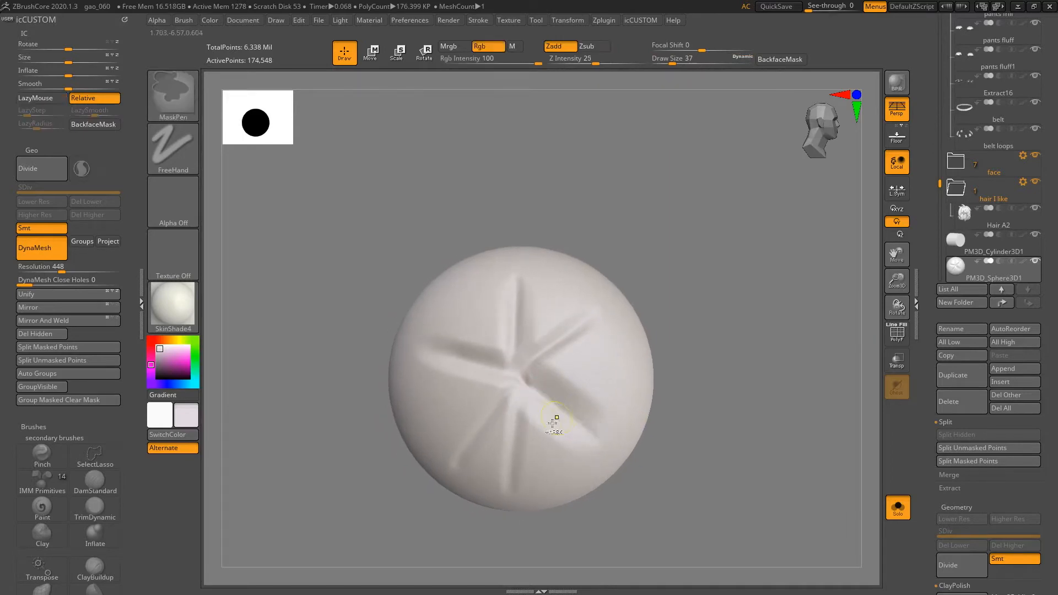
pyautogui.hotkey('ctrl', 'z')
pyautogui.hotkey('ctrl', 'z')
# Try adding narrower grooves between the existing ones on the sphere, including the left and upper left, and undo them.
pyautogui.moveTo(524, 439)
pyautogui.mouseDown(button='right')
pyautogui.moveTo(527, 411)
pyautogui.moveTo(510, 437)
pyautogui.moveTo(432, 416)
pyautogui.mouseUp(button='right')
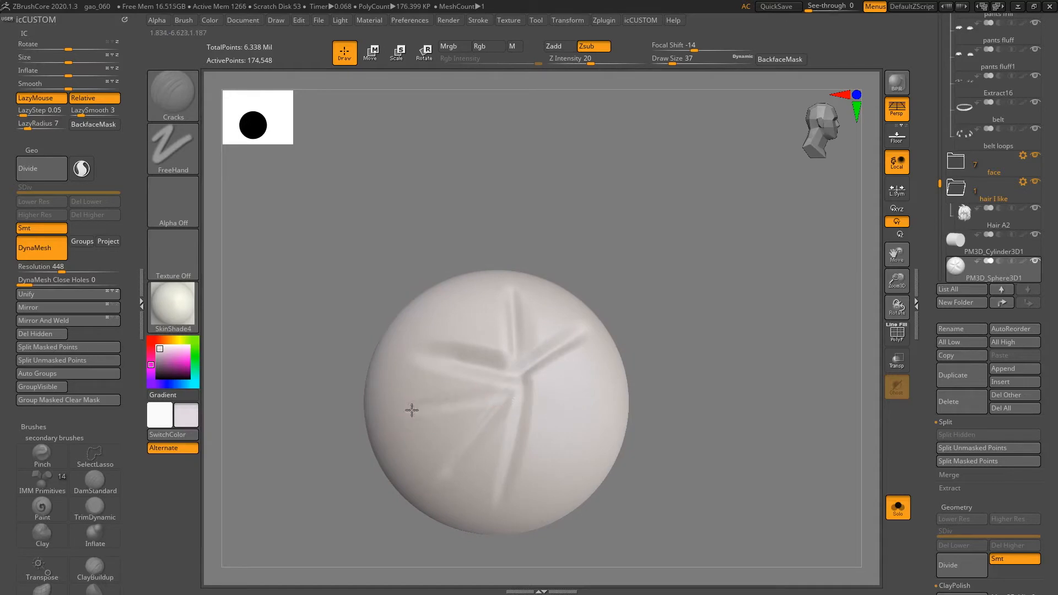
pyautogui.moveTo(515, 358); pyautogui.dragTo(485, 325, button='right')
pyautogui.moveTo(474, 296); pyautogui.dragTo(513, 368)
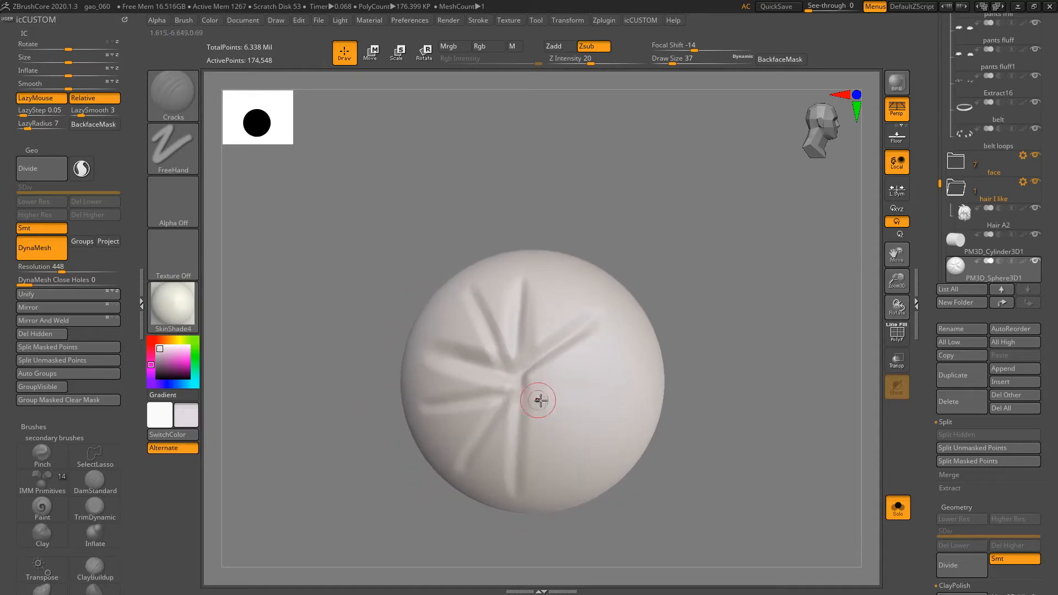
pyautogui.moveTo(576, 469); pyautogui.dragTo(582, 477)
pyautogui.moveTo(530, 379)
pyautogui.mouseDown()
pyautogui.moveTo(619, 417)
pyautogui.moveTo(590, 391)
pyautogui.mouseUp()
pyautogui.moveTo(567, 399); pyautogui.dragTo(551, 392, button='right')
pyautogui.press('ctrl')
pyautogui.hotkey('ctrl', 'z')
pyautogui.hotkey('ctrl', 'z')
# Set the draw size to 51 and carve grooves from the sphere's centre toward its lower left, lower right and right side.
pyautogui.press('s')
pyautogui.moveTo(508, 402); pyautogui.dragTo(486, 415)
pyautogui.press('s')
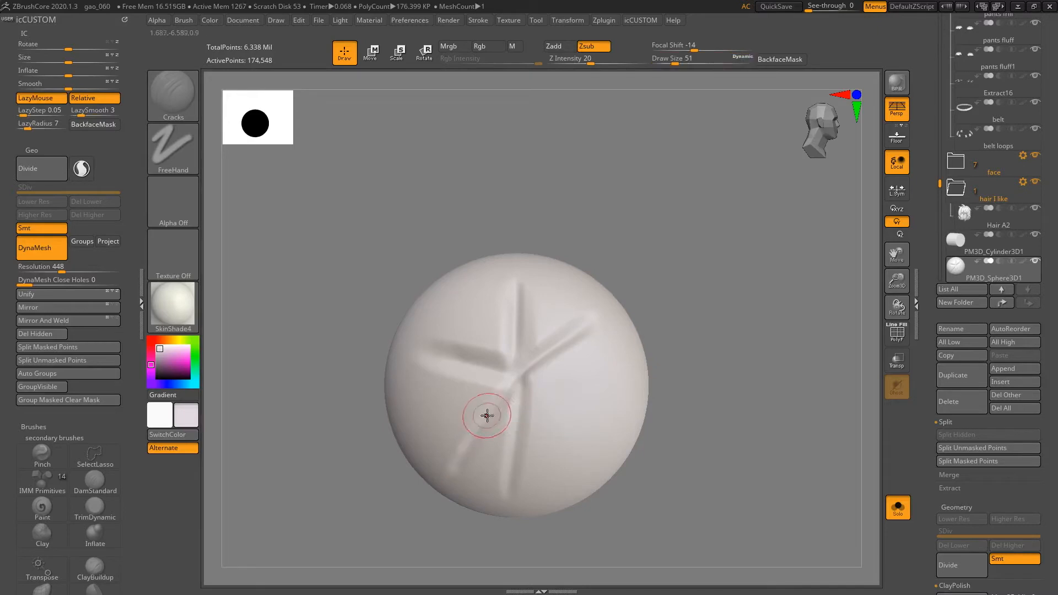
pyautogui.moveTo(473, 444)
pyautogui.mouseDown(button='right')
pyautogui.moveTo(590, 406)
pyautogui.moveTo(557, 399)
pyautogui.mouseUp(button='right')
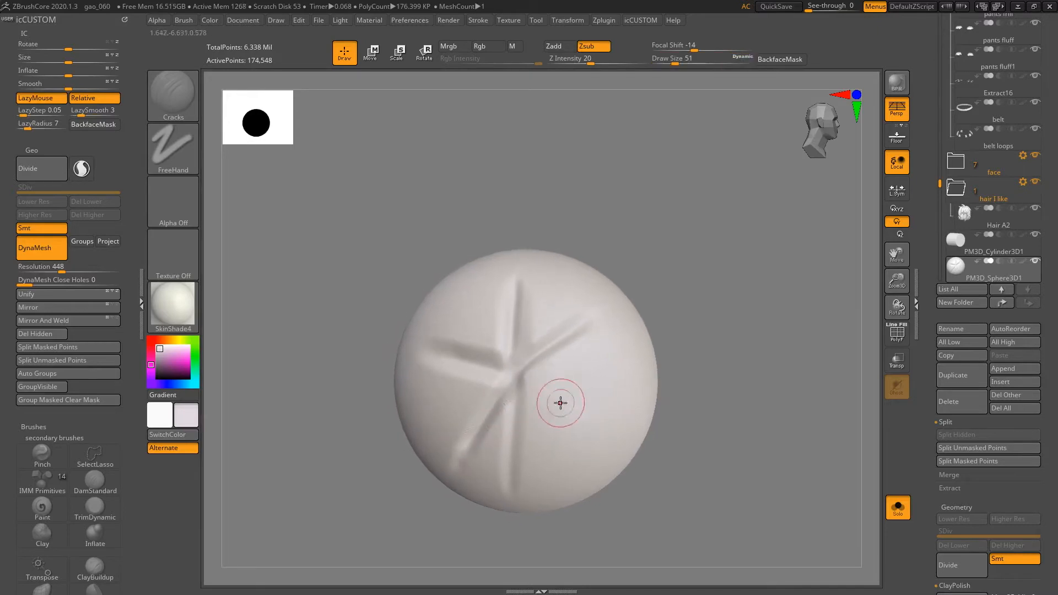
pyautogui.moveTo(523, 389); pyautogui.dragTo(575, 471)
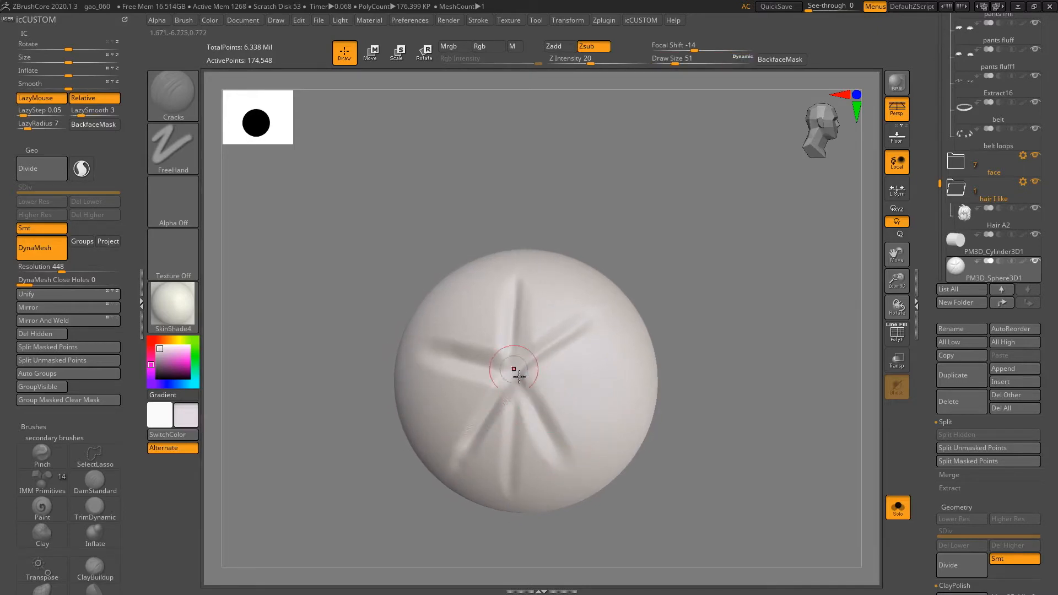
pyautogui.moveTo(549, 374)
pyautogui.mouseDown()
pyautogui.moveTo(622, 379)
pyautogui.moveTo(609, 374)
pyautogui.mouseUp()
pyautogui.moveTo(540, 369); pyautogui.dragTo(557, 353, button='right')
# Set the draw size to 56 and carve a groove from the sphere's upper left in to the centre.
pyautogui.press('s')
pyautogui.moveTo(537, 342); pyautogui.dragTo(527, 342)
pyautogui.moveTo(485, 315); pyautogui.dragTo(485, 306, button='right')
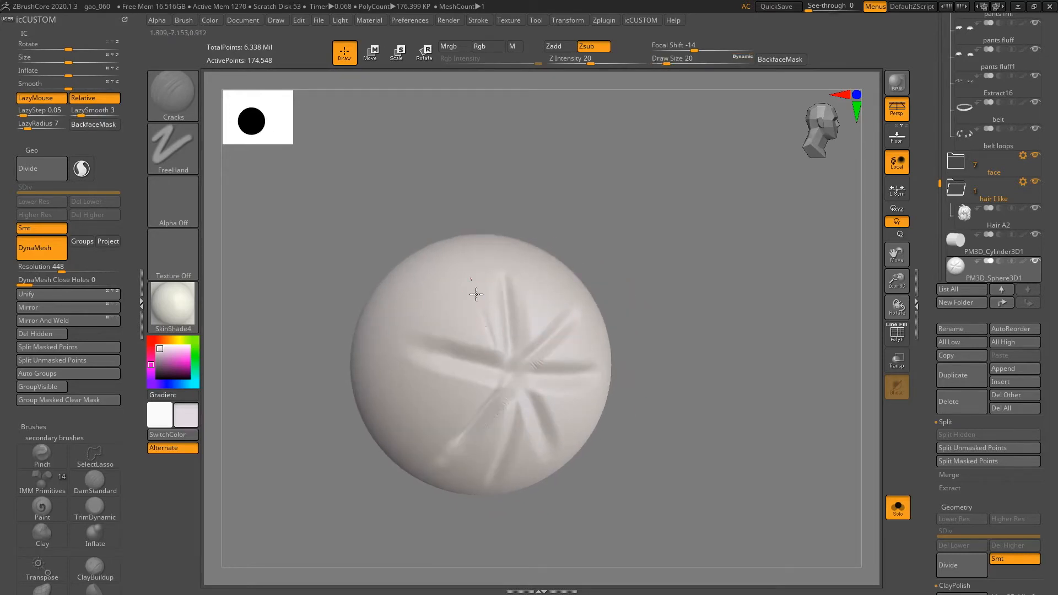
pyautogui.moveTo(543, 354); pyautogui.dragTo(523, 351, button='right')
pyautogui.press('s')
pyautogui.moveTo(505, 345); pyautogui.dragTo(511, 345)
pyautogui.moveTo(476, 285); pyautogui.dragTo(512, 357)
pyautogui.press('s')
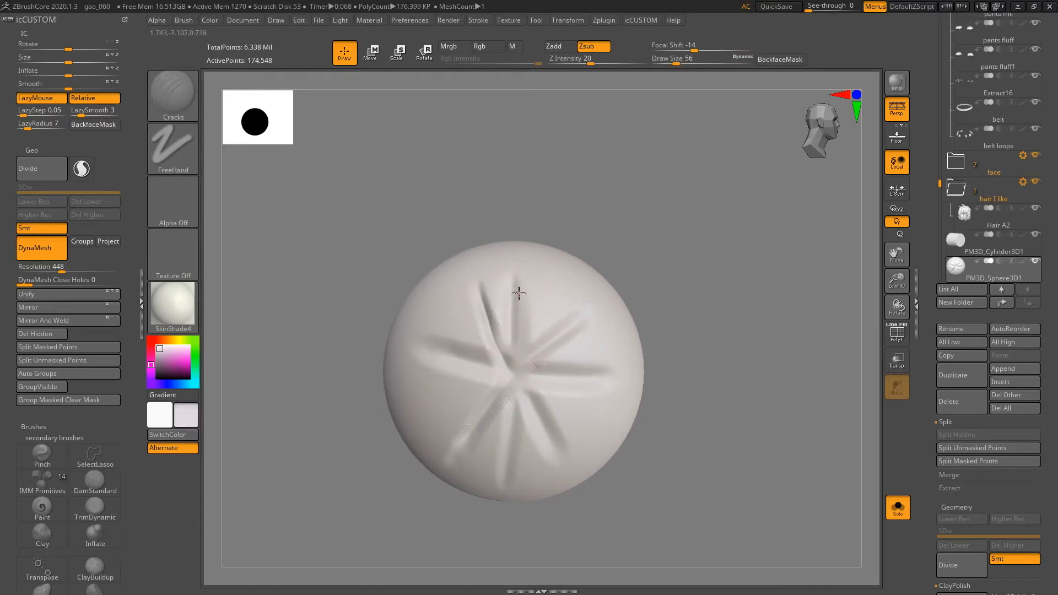
# Set the draw size to 44 and smooth the creases around the centre and the upper-right and lower-left grooves.
pyautogui.moveTo(579, 362); pyautogui.dragTo(561, 345, button='right')
pyautogui.press('s')
pyautogui.moveTo(559, 342); pyautogui.dragTo(558, 340)
pyautogui.moveTo(502, 369); pyautogui.dragTo(543, 364, button='right')
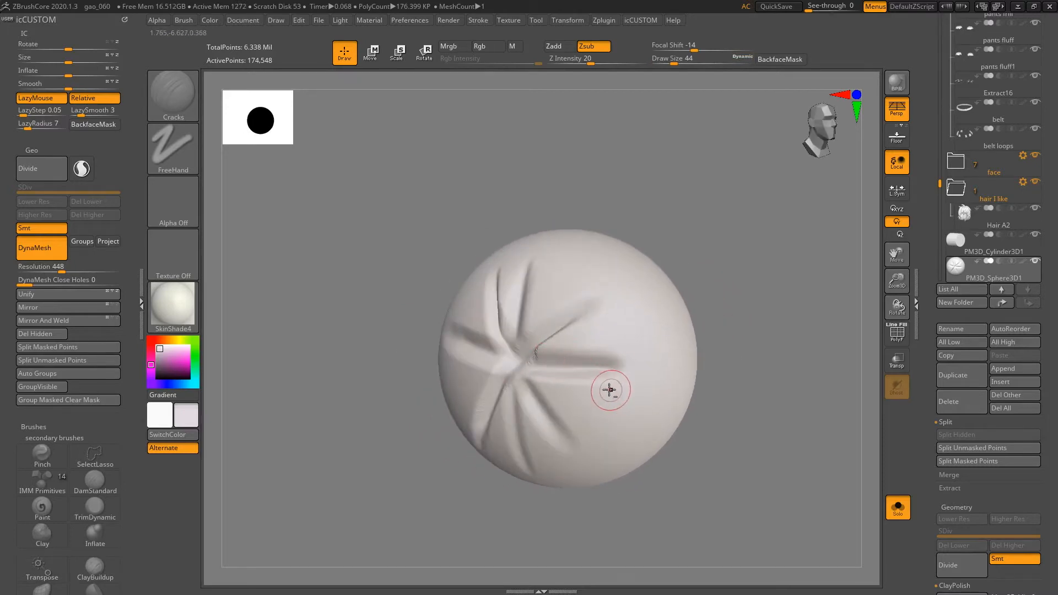
pyautogui.hotkey('shift', 's')
pyautogui.moveTo(609, 390)
pyautogui.mouseDown(button='right')
pyautogui.moveTo(588, 378)
pyautogui.moveTo(564, 401)
pyautogui.moveTo(512, 316)
pyautogui.moveTo(540, 366)
pyautogui.moveTo(547, 358)
pyautogui.mouseUp(button='right')
pyautogui.hotkey('shift', 's')
pyautogui.keyDown('shift'); pyautogui.moveTo(548, 368); pyautogui.dragTo(495, 416); pyautogui.keyUp('shift')
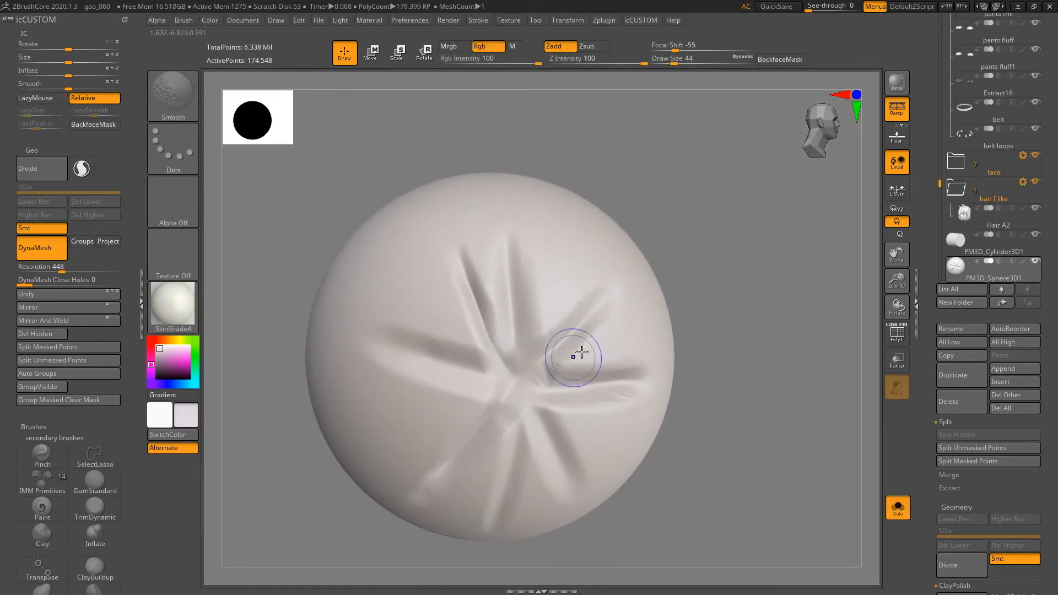
pyautogui.moveTo(513, 400)
pyautogui.keyDown('shift'); pyautogui.mouseDown()
pyautogui.moveTo(496, 416)
pyautogui.moveTo(640, 383)
pyautogui.moveTo(595, 389)
pyautogui.mouseUp(); pyautogui.keyUp('shift')
# Switch to the ClayBuildup brush and set its draw size to 39.
pyautogui.moveTo(576, 366)
pyautogui.mouseDown(button='right')
pyautogui.moveTo(554, 377)
pyautogui.moveTo(588, 331)
pyautogui.moveTo(564, 331)
pyautogui.moveTo(520, 359)
pyautogui.moveTo(552, 331)
pyautogui.moveTo(540, 327)
pyautogui.mouseUp(button='right')
pyautogui.press('s')
pyautogui.moveTo(540, 326); pyautogui.dragTo(536, 326)
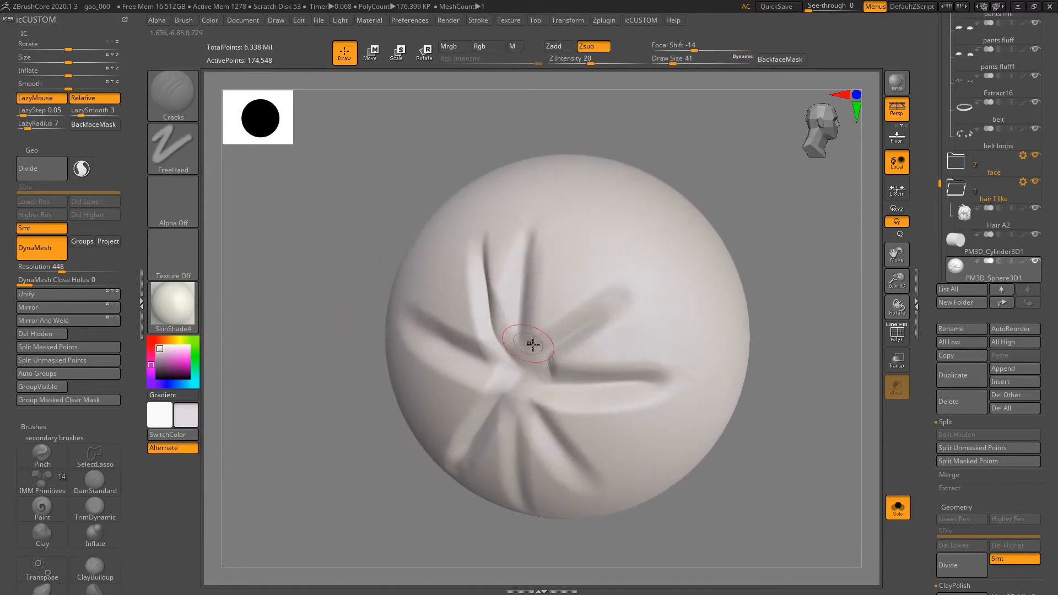
pyautogui.press('b')
pyautogui.press('c')
pyautogui.press('b')
pyautogui.press('s')
pyautogui.moveTo(568, 309); pyautogui.dragTo(559, 309)
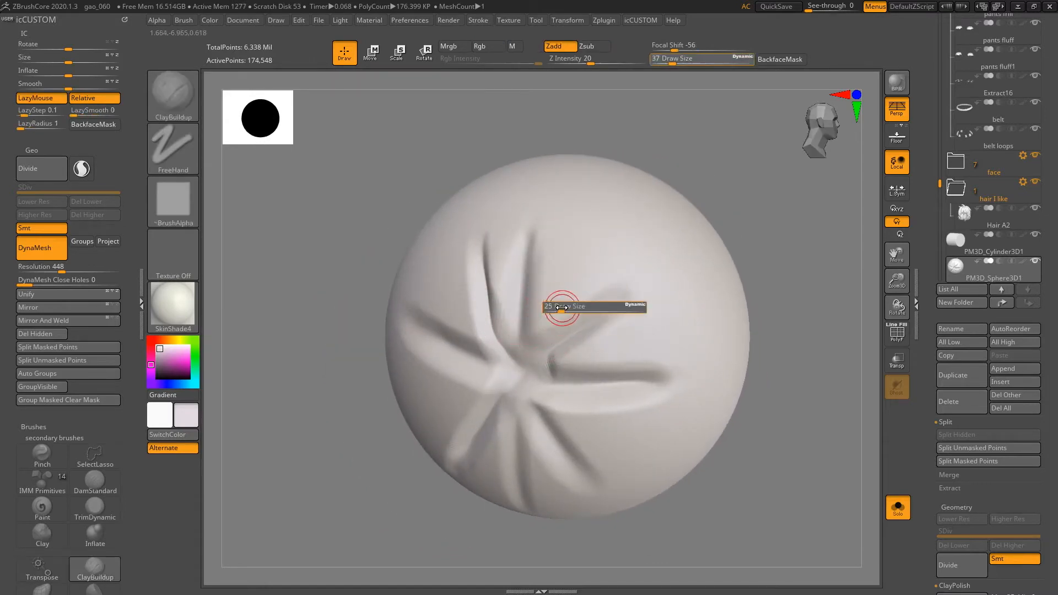
pyautogui.moveTo(581, 328); pyautogui.dragTo(559, 309, button='right')
pyautogui.press('s')
pyautogui.moveTo(559, 309); pyautogui.dragTo(562, 307)
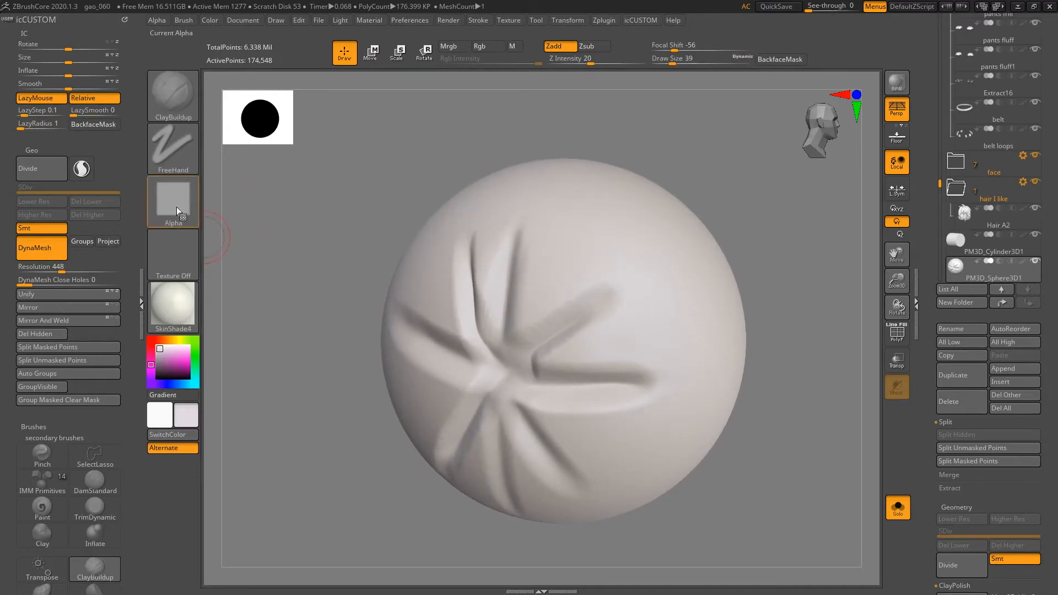
pyautogui.moveTo(192, 197)
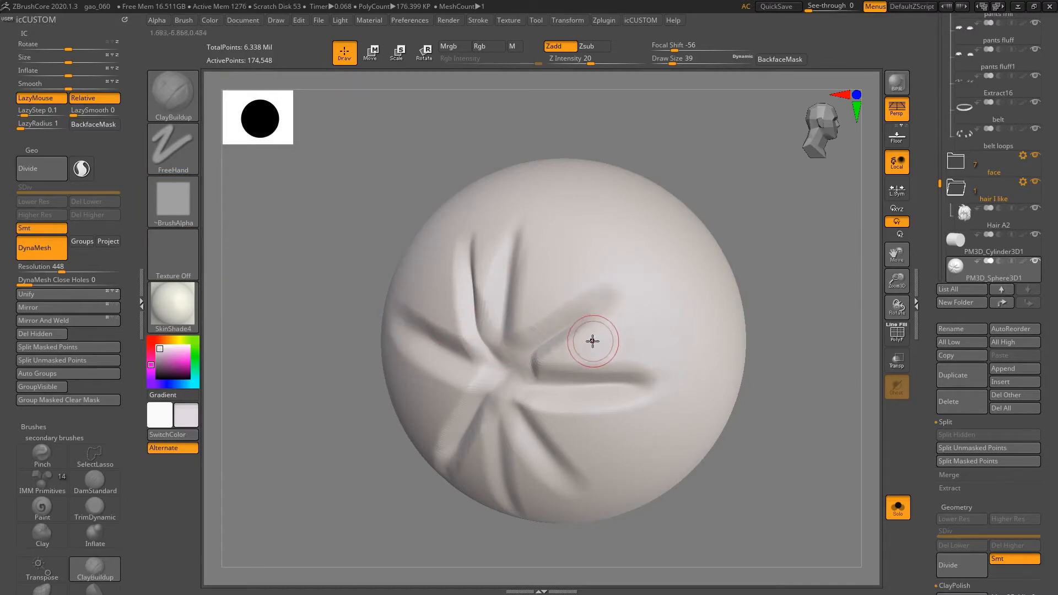
# Build up raised clay rims around the outer ends of the upper-right, right and top grooves on the sphere.
pyautogui.moveTo(610, 319); pyautogui.dragTo(581, 310)
pyautogui.moveTo(580, 309)
pyautogui.mouseDown(button='right')
pyautogui.moveTo(576, 330)
pyautogui.moveTo(548, 300)
pyautogui.mouseUp(button='right')
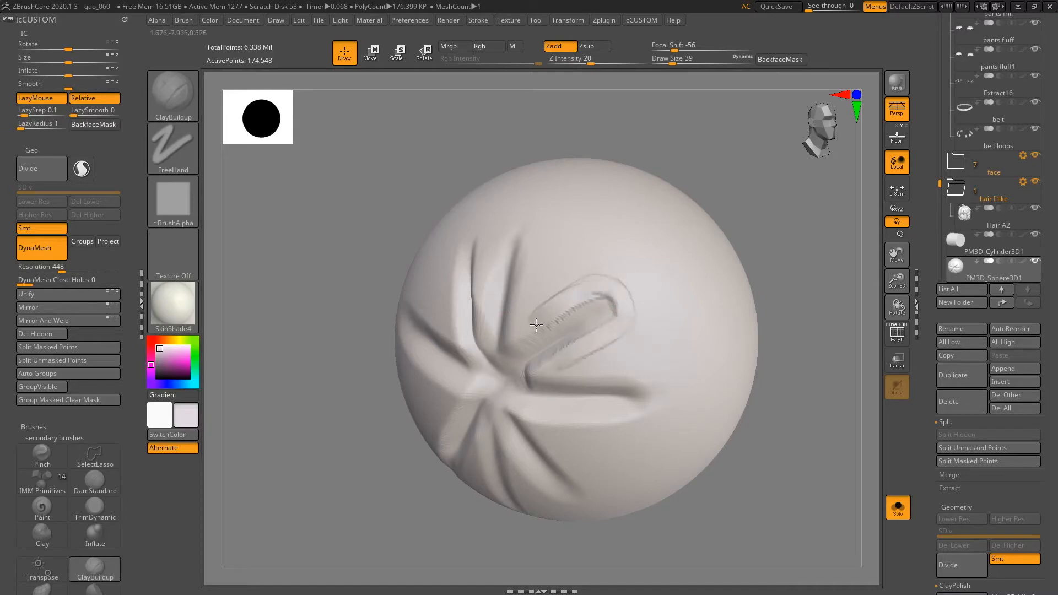
pyautogui.moveTo(619, 359)
pyautogui.mouseDown(button='right')
pyautogui.moveTo(621, 347)
pyautogui.moveTo(597, 338)
pyautogui.mouseUp(button='right')
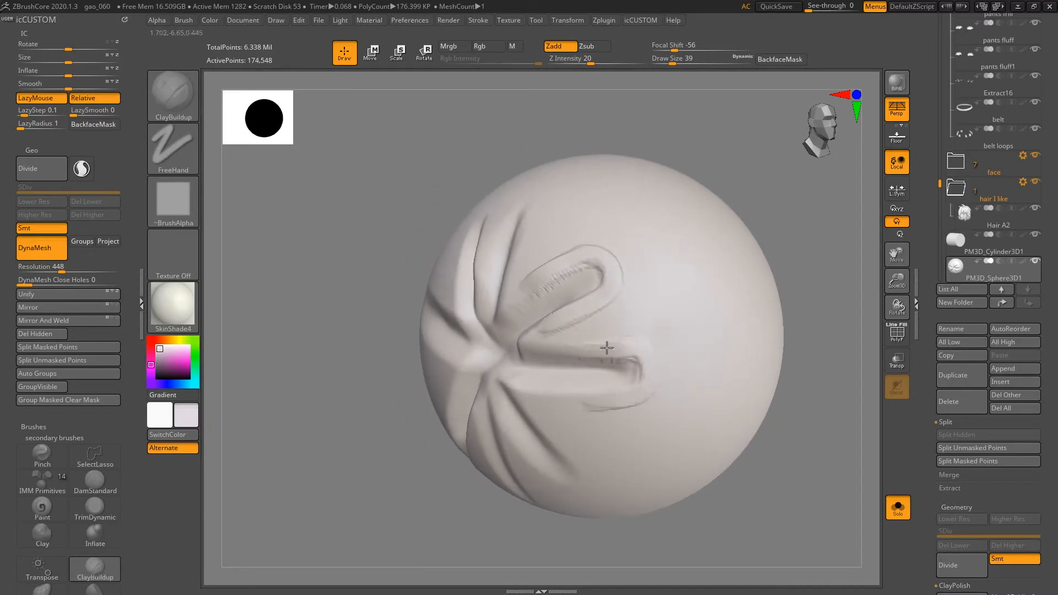
pyautogui.moveTo(609, 403)
pyautogui.mouseDown(button='right')
pyautogui.moveTo(557, 416)
pyautogui.moveTo(529, 273)
pyautogui.moveTo(471, 213)
pyautogui.mouseUp(button='right')
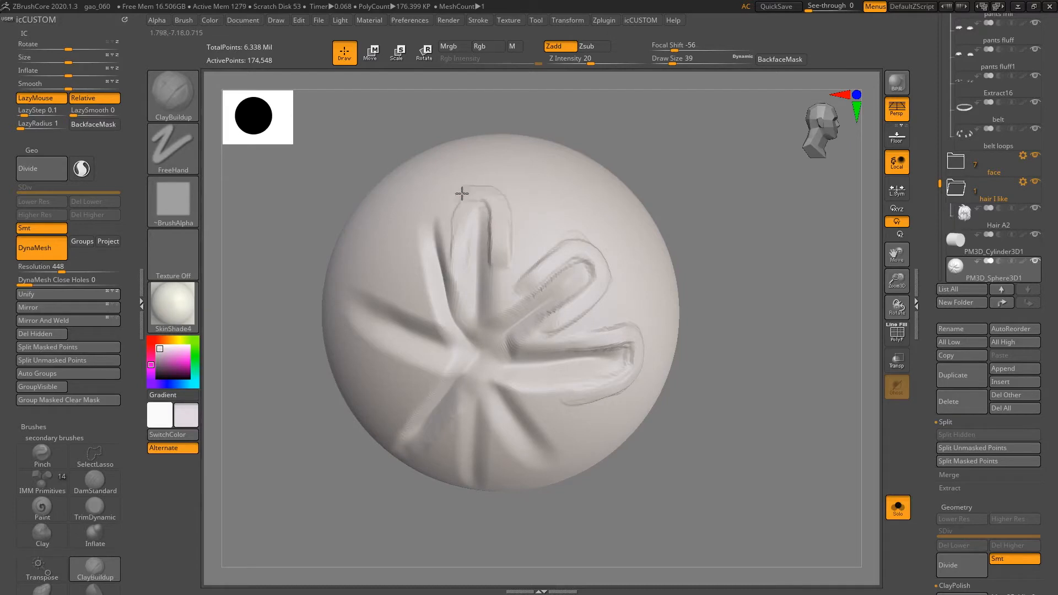
pyautogui.moveTo(449, 243); pyautogui.dragTo(484, 243, button='right')
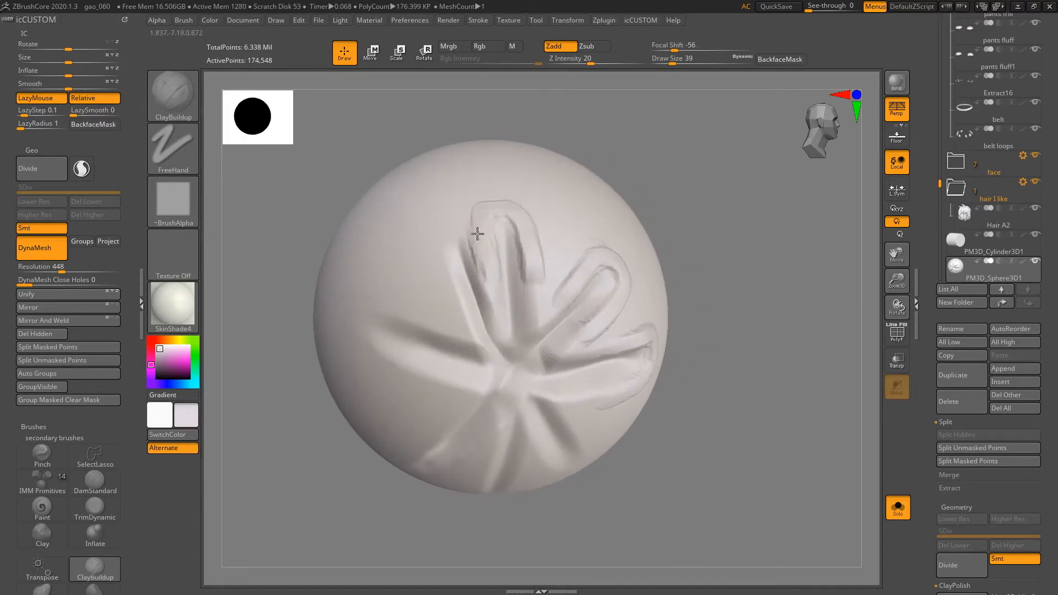
# Build up raised clay rims around the outer ends of the upper-left, left, lower-left, bottom and lower-right grooves.
pyautogui.moveTo(438, 229); pyautogui.dragTo(440, 288)
pyautogui.moveTo(454, 220)
pyautogui.mouseDown()
pyautogui.moveTo(455, 309)
pyautogui.moveTo(446, 319)
pyautogui.mouseUp()
pyautogui.moveTo(447, 319)
pyautogui.mouseDown(button='right')
pyautogui.moveTo(484, 279)
pyautogui.moveTo(451, 282)
pyautogui.mouseUp(button='right')
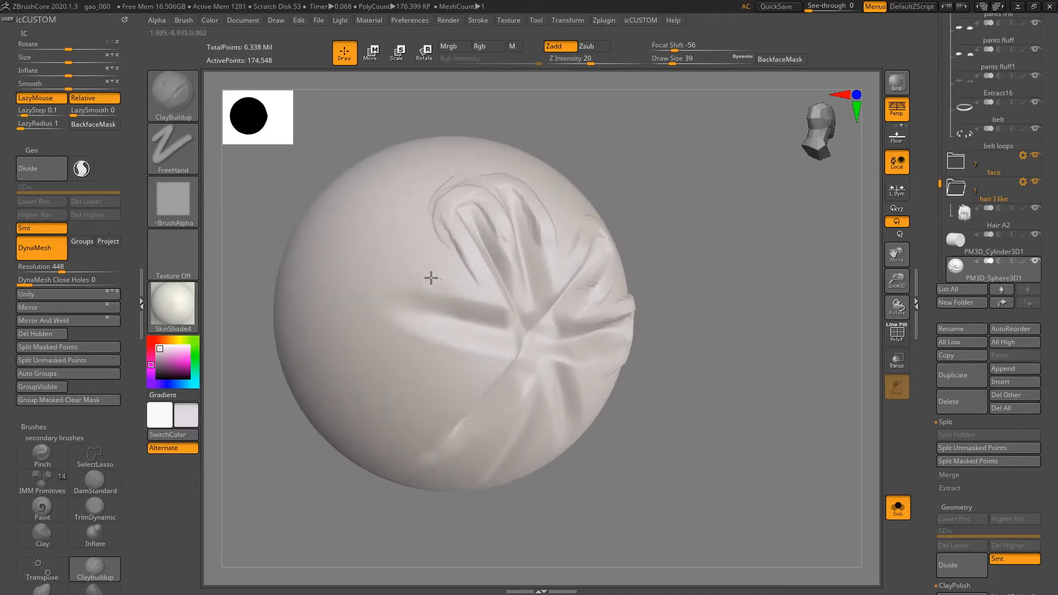
pyautogui.moveTo(386, 313)
pyautogui.mouseDown()
pyautogui.moveTo(429, 357)
pyautogui.moveTo(433, 283)
pyautogui.mouseUp()
pyautogui.moveTo(439, 345)
pyautogui.mouseDown(button='right')
pyautogui.moveTo(498, 364)
pyautogui.moveTo(491, 342)
pyautogui.moveTo(451, 381)
pyautogui.mouseUp(button='right')
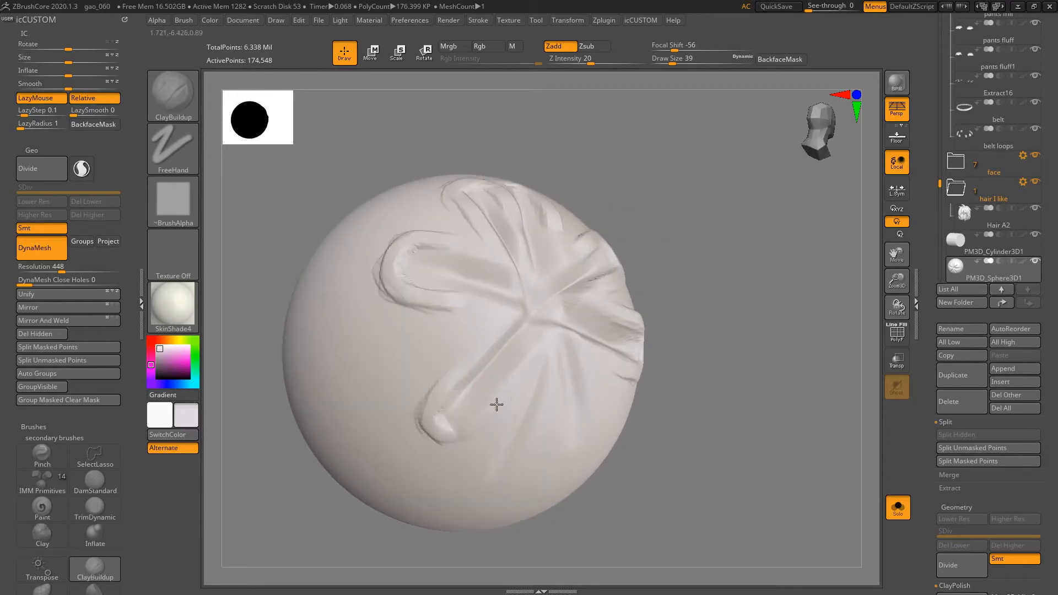
pyautogui.moveTo(504, 482)
pyautogui.mouseDown(button='right')
pyautogui.moveTo(503, 402)
pyautogui.moveTo(498, 416)
pyautogui.mouseUp(button='right')
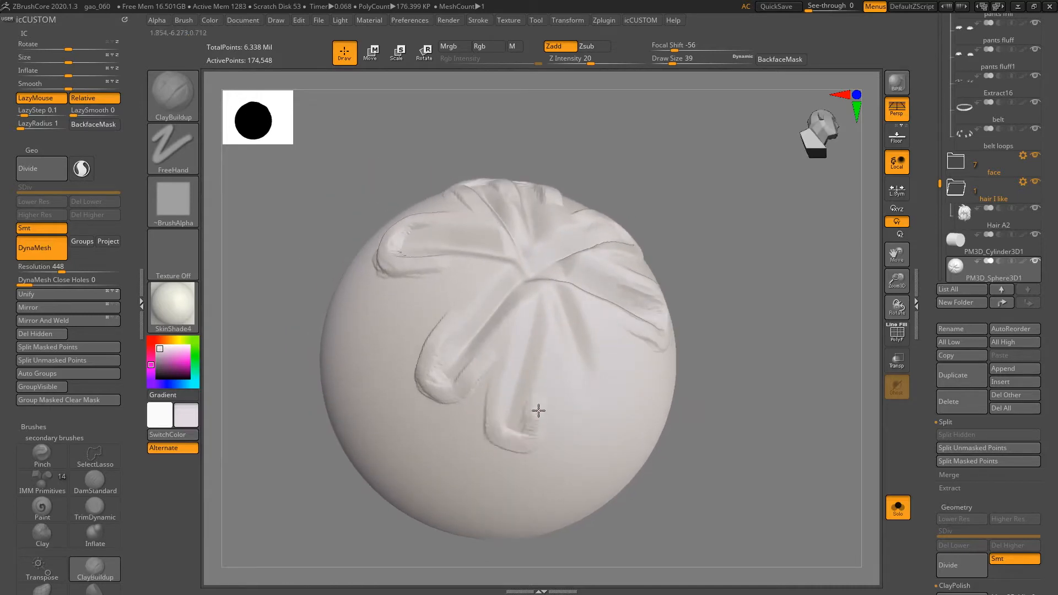
pyautogui.moveTo(594, 392); pyautogui.dragTo(541, 361, button='right')
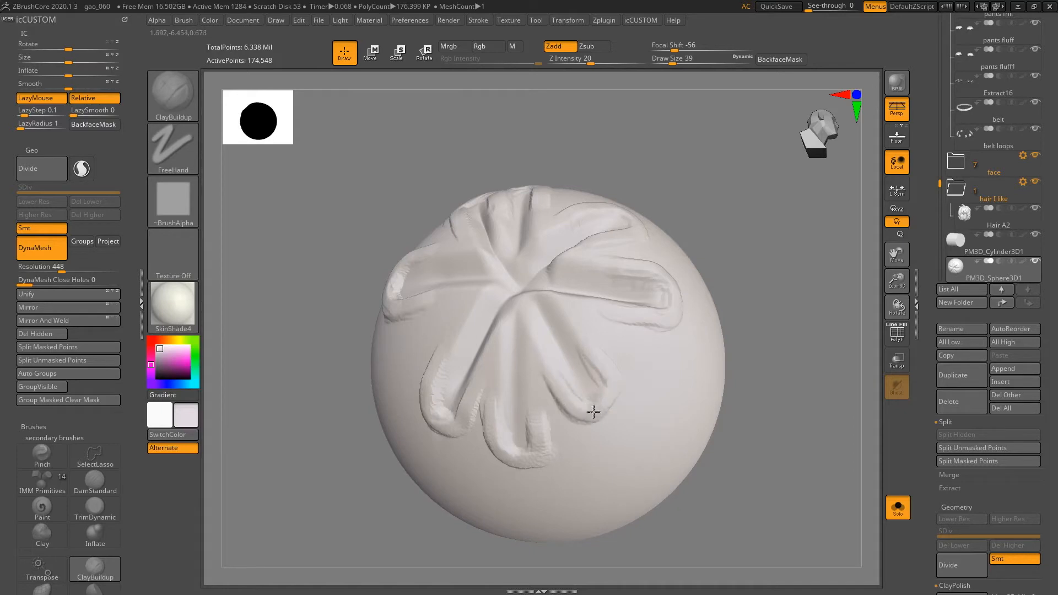
pyautogui.moveTo(609, 406)
pyautogui.mouseDown(button='right')
pyautogui.moveTo(623, 382)
pyautogui.moveTo(614, 379)
pyautogui.mouseUp(button='right')
# Set the draw size to 35 and smooth the clay rims around the bottom and lower-right grooves.
pyautogui.press('s')
pyautogui.press('shift')
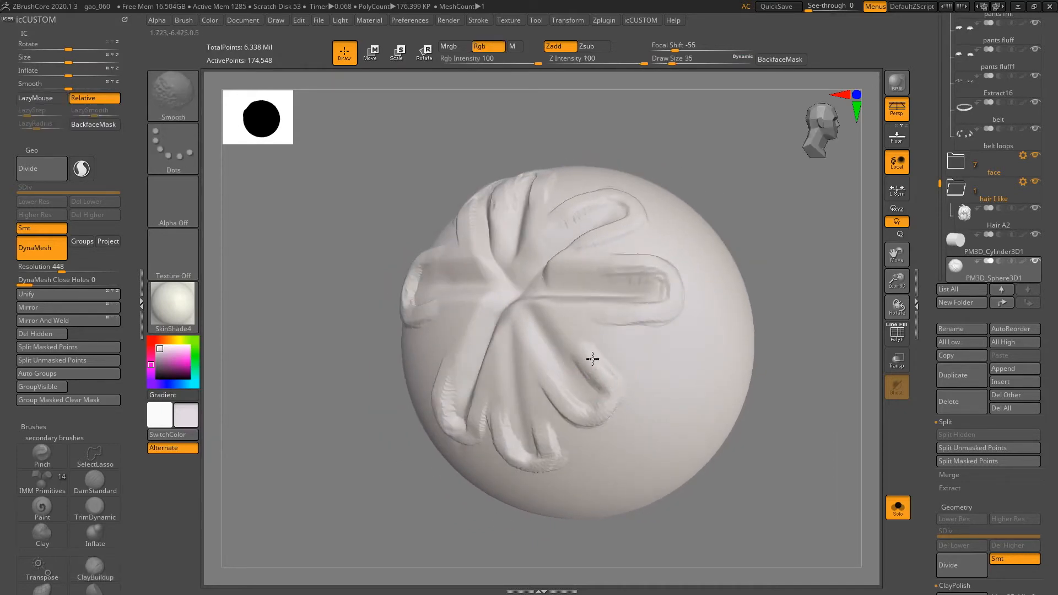
pyautogui.moveTo(552, 408); pyautogui.dragTo(548, 422, button='right')
pyautogui.keyDown('shift'); pyautogui.moveTo(500, 385); pyautogui.dragTo(490, 441); pyautogui.keyUp('shift')
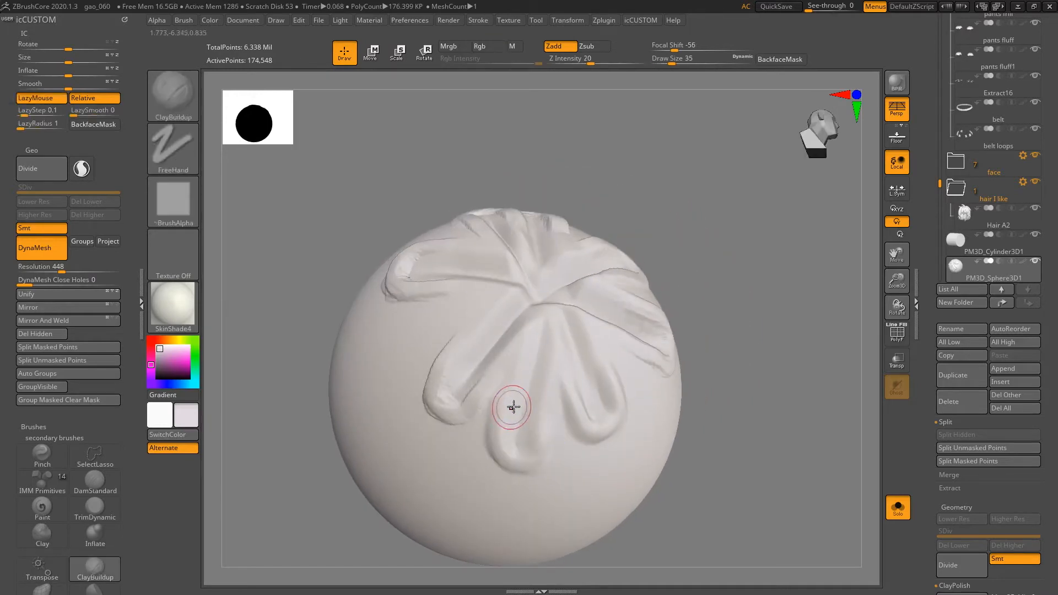
pyautogui.moveTo(501, 378)
pyautogui.mouseDown(button='right')
pyautogui.moveTo(534, 373)
pyautogui.moveTo(524, 382)
pyautogui.mouseUp(button='right')
pyautogui.press('shift')
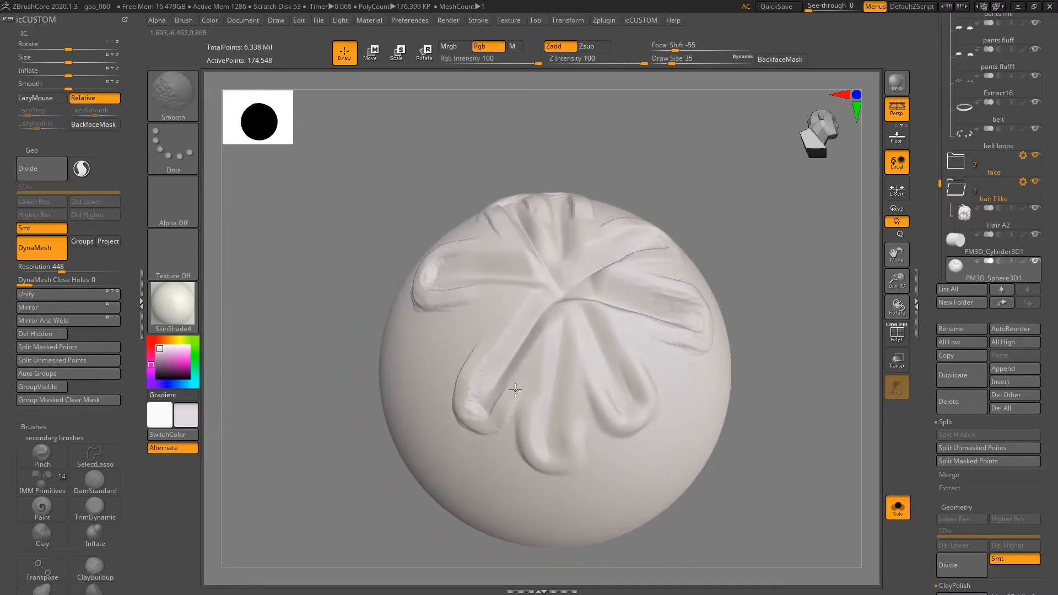
# Smooth the clay rims around the lower-left, left, top, upper-right and right grooves.
pyautogui.moveTo(479, 406)
pyautogui.mouseDown(button='right')
pyautogui.moveTo(499, 328)
pyautogui.moveTo(451, 289)
pyautogui.mouseUp(button='right')
pyautogui.moveTo(543, 283)
pyautogui.mouseDown(button='right')
pyautogui.moveTo(515, 331)
pyautogui.moveTo(460, 212)
pyautogui.mouseUp(button='right')
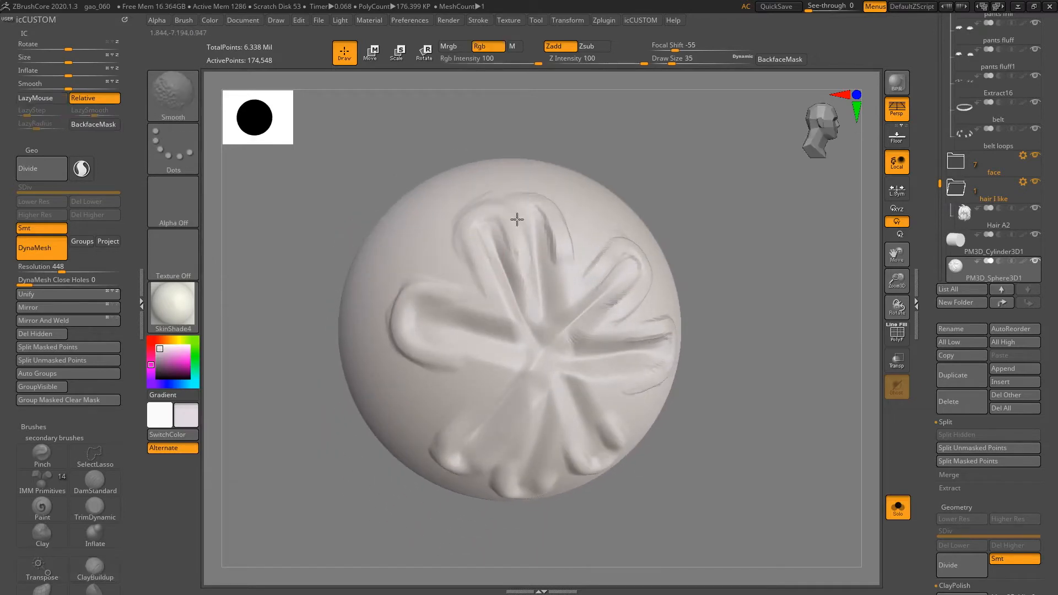
pyautogui.moveTo(629, 255); pyautogui.dragTo(665, 279, button='right')
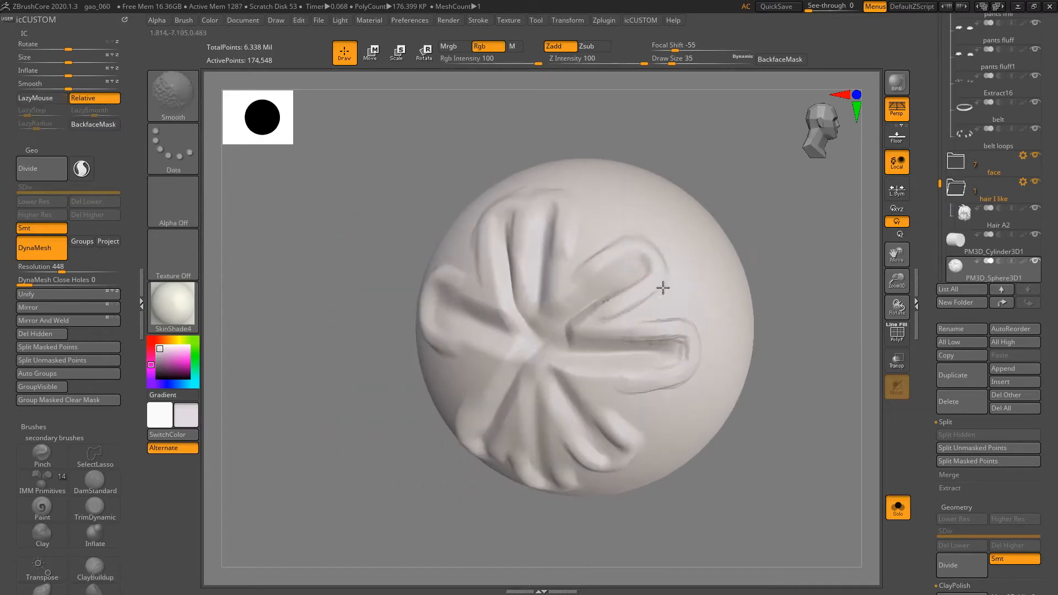
pyautogui.moveTo(705, 402)
pyautogui.mouseDown(button='right')
pyautogui.moveTo(647, 385)
pyautogui.moveTo(666, 399)
pyautogui.mouseUp(button='right')
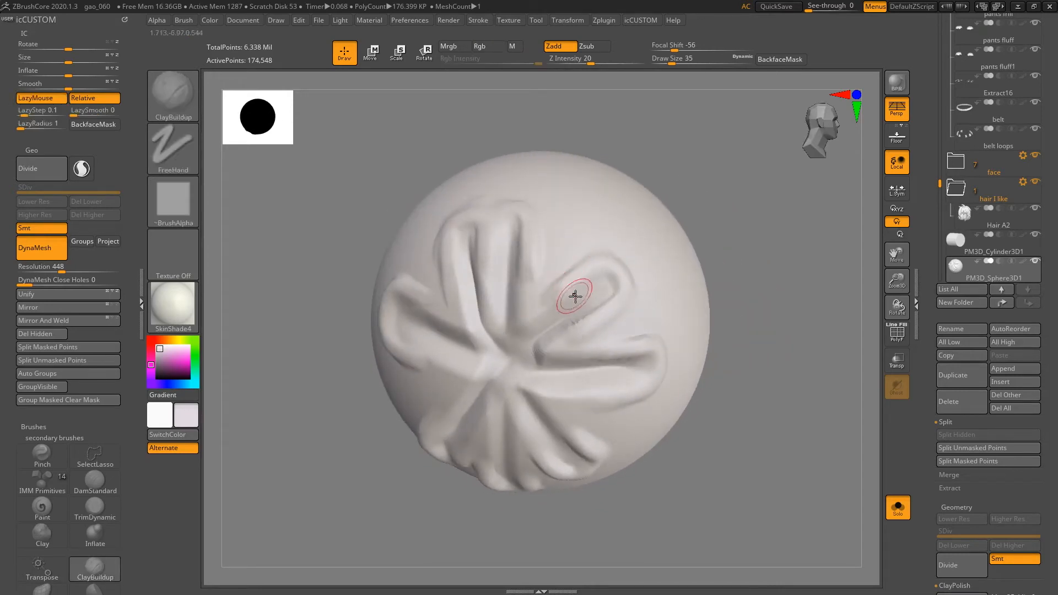
pyautogui.press('b')
pyautogui.press('s')
pyautogui.press('h')
pyautogui.moveTo(551, 282); pyautogui.dragTo(538, 262, button='right')
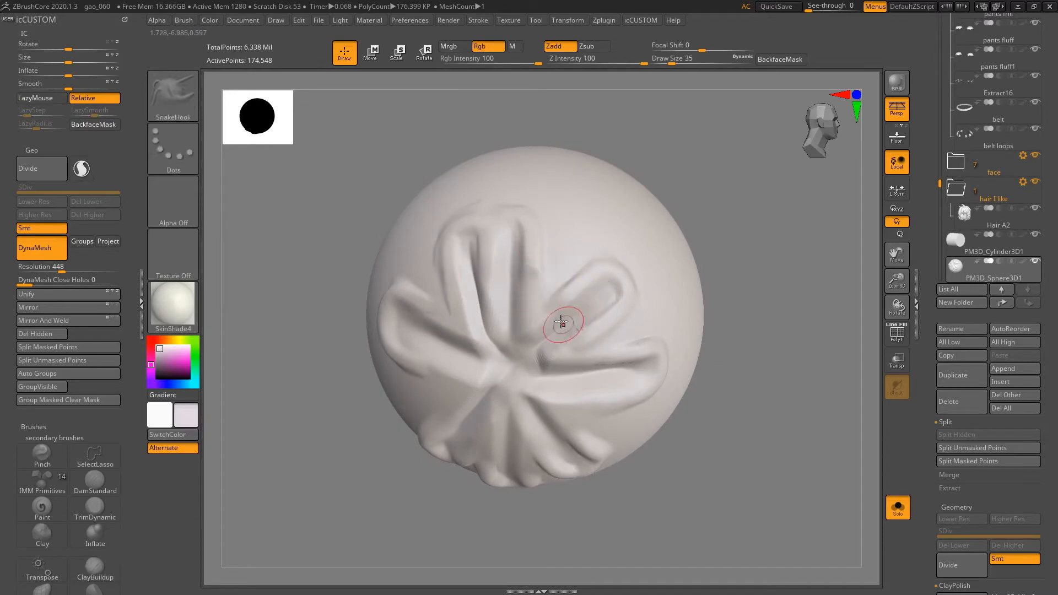
pyautogui.press('b')
pyautogui.press('c')
pyautogui.press('b')
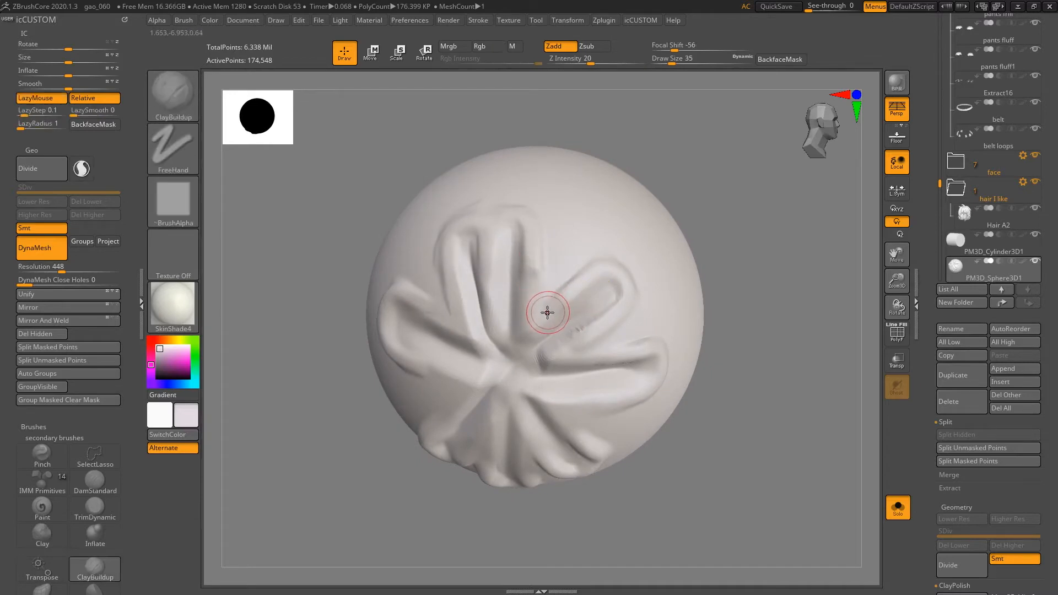
# Turn off Solo, leave only the cylinder and sphere visible, and make PM3D_Sphere3D1 the active subtool.
pyautogui.moveTo(1035, 245)
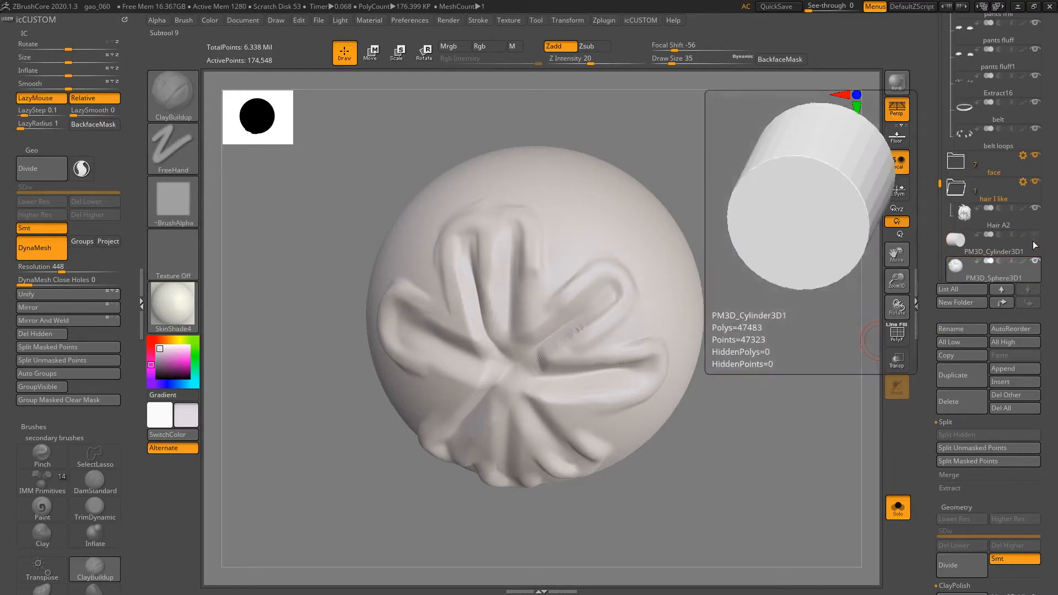
pyautogui.click(963, 243)
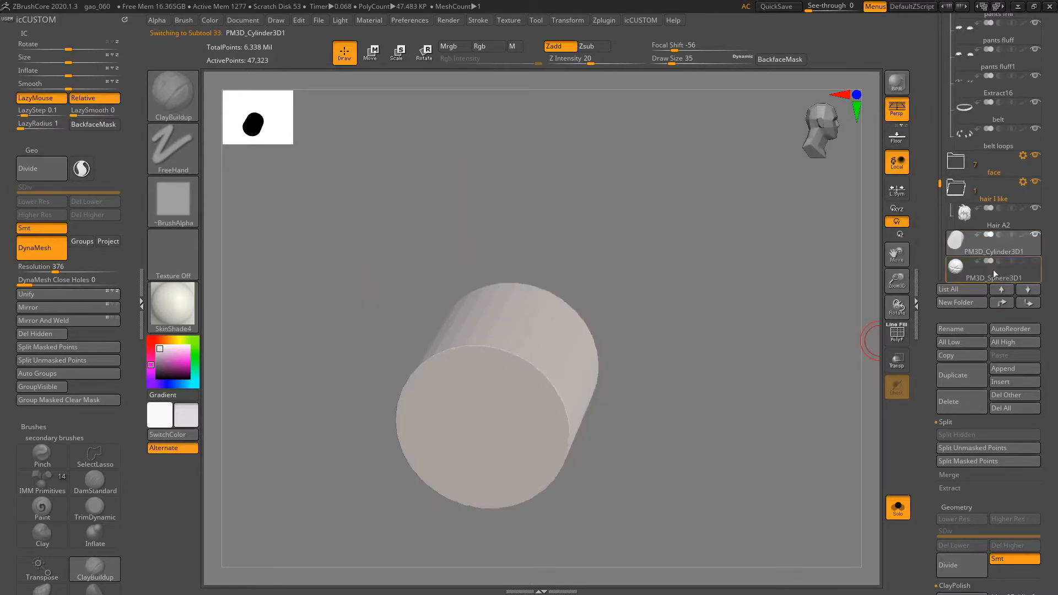
pyautogui.hotkey('alt', 's')
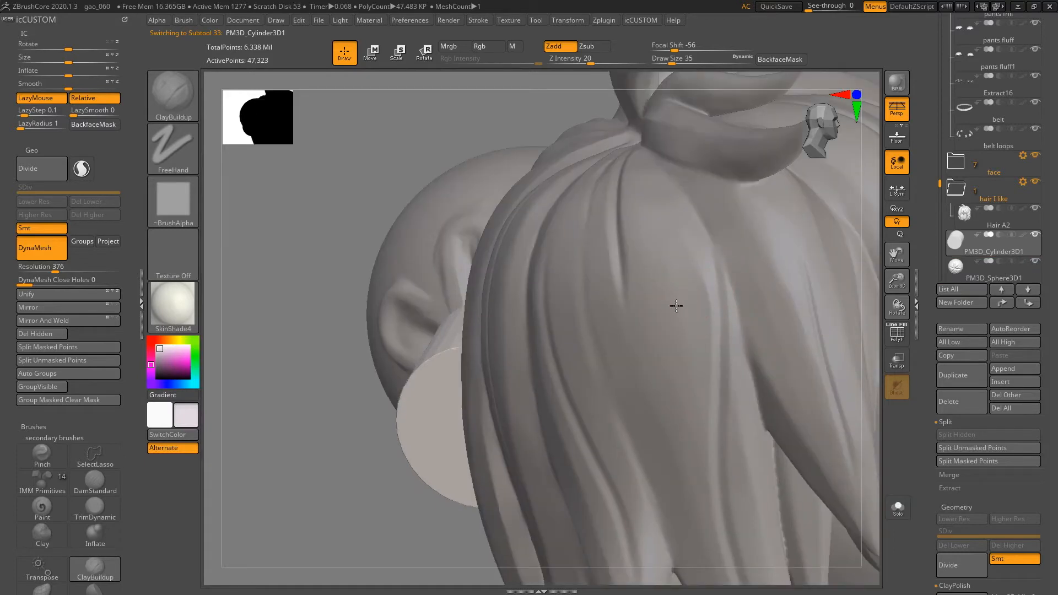
pyautogui.moveTo(675, 307); pyautogui.dragTo(693, 294, button='right')
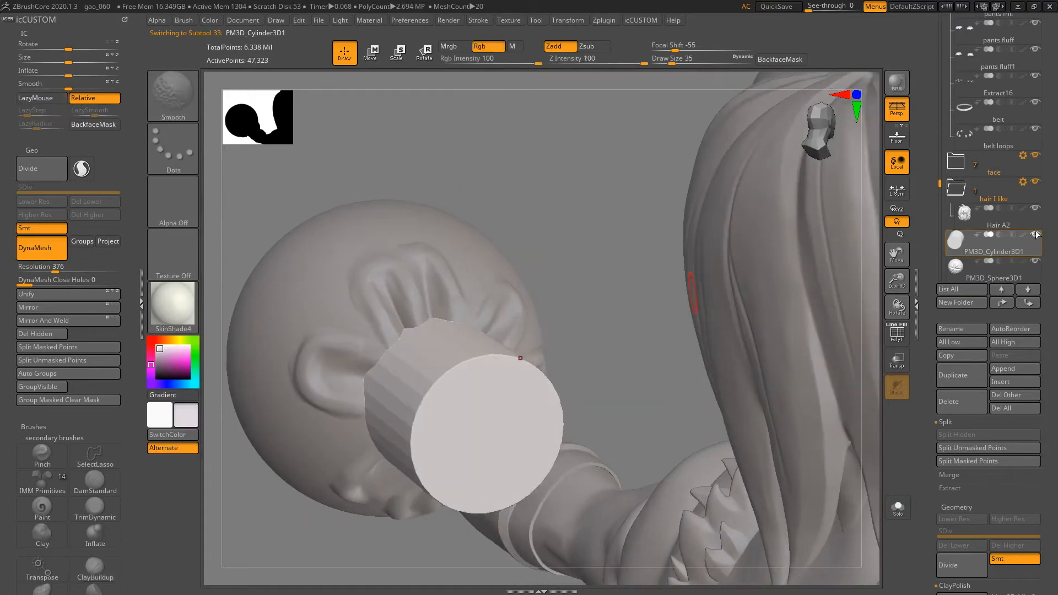
pyautogui.click(1035, 235)
pyautogui.click(1035, 261)
pyautogui.moveTo(814, 310); pyautogui.dragTo(712, 330, button='right')
pyautogui.keyDown('alt'); pyautogui.click(710, 310); pyautogui.keyUp('alt')
pyautogui.click(1035, 235)
pyautogui.click(1035, 235)
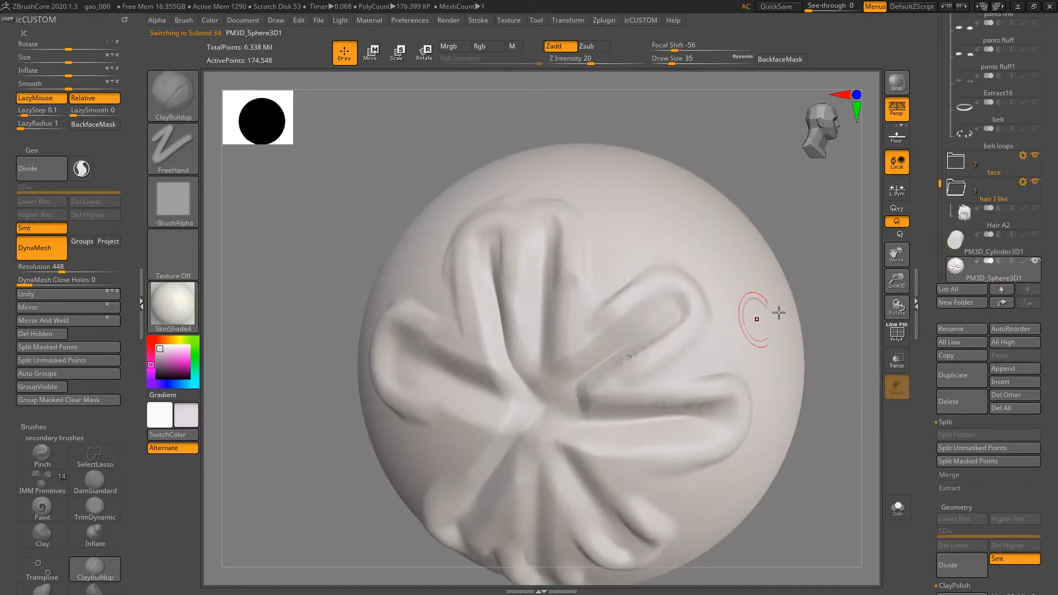
pyautogui.click(1035, 235)
# Set the ClayBuildup draw size to 41 and build up and smooth the clay around the sphere's upper-right groove.
pyautogui.moveTo(637, 373); pyautogui.dragTo(677, 346, button='right')
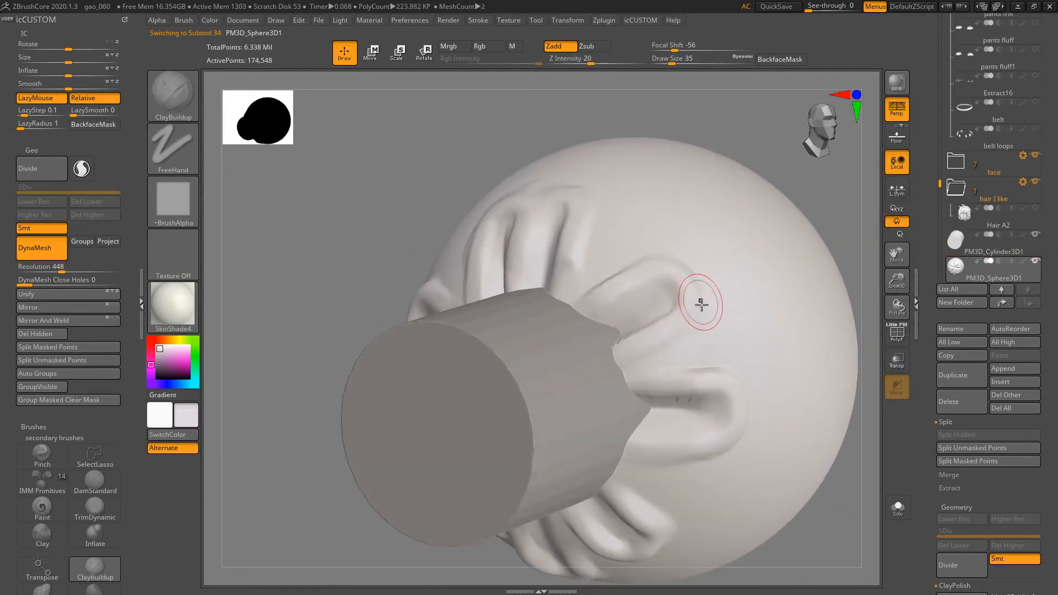
pyautogui.press('s')
pyautogui.moveTo(701, 314); pyautogui.dragTo(704, 315)
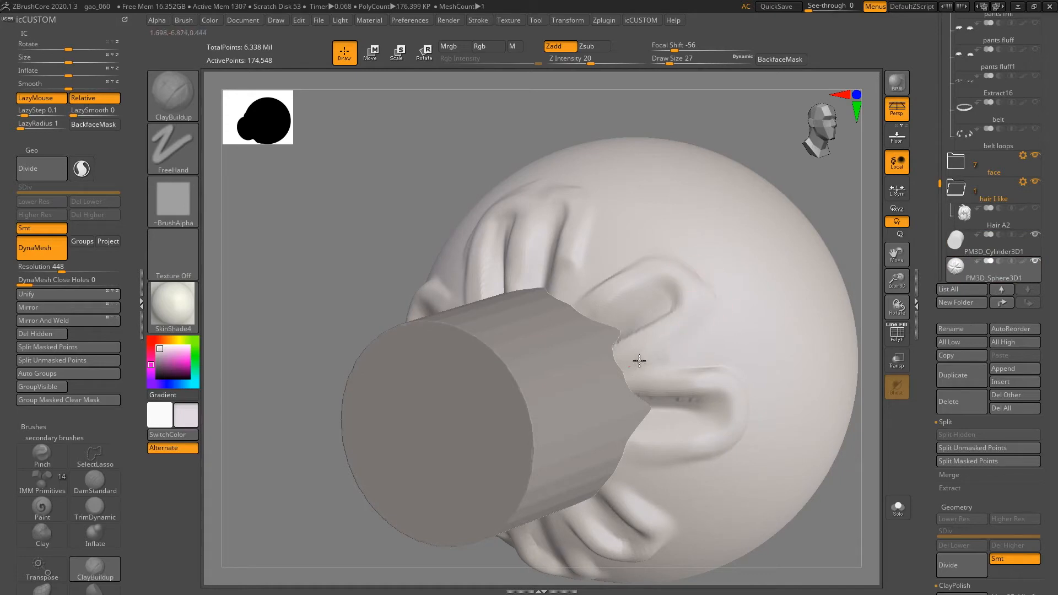
pyautogui.press('s')
pyautogui.moveTo(669, 366)
pyautogui.mouseDown()
pyautogui.moveTo(692, 368)
pyautogui.moveTo(706, 329)
pyautogui.mouseUp()
pyautogui.moveTo(708, 276)
pyautogui.mouseDown(button='right')
pyautogui.moveTo(694, 292)
pyautogui.moveTo(704, 309)
pyautogui.mouseUp(button='right')
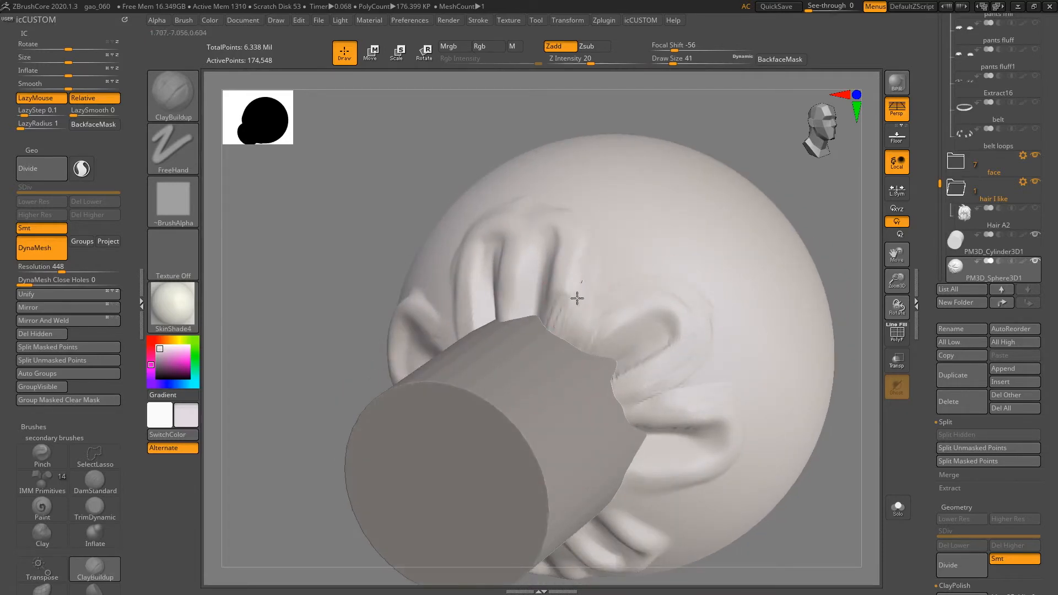
pyautogui.press('shift')
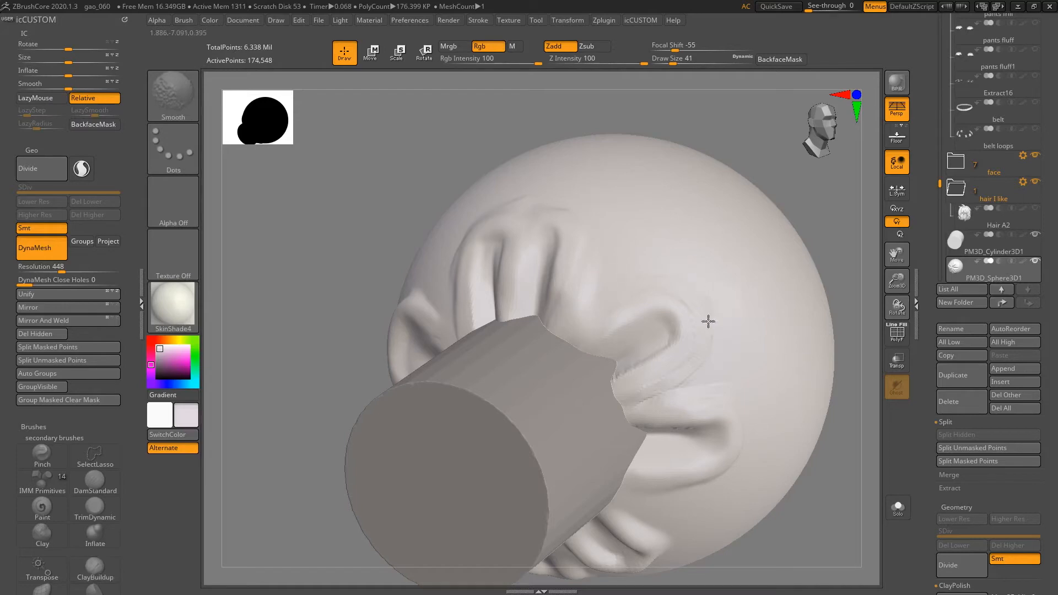
# Add clay around the right groove and smooth the surface between it and the upper-right groove.
pyautogui.moveTo(744, 413); pyautogui.dragTo(695, 334, button='right')
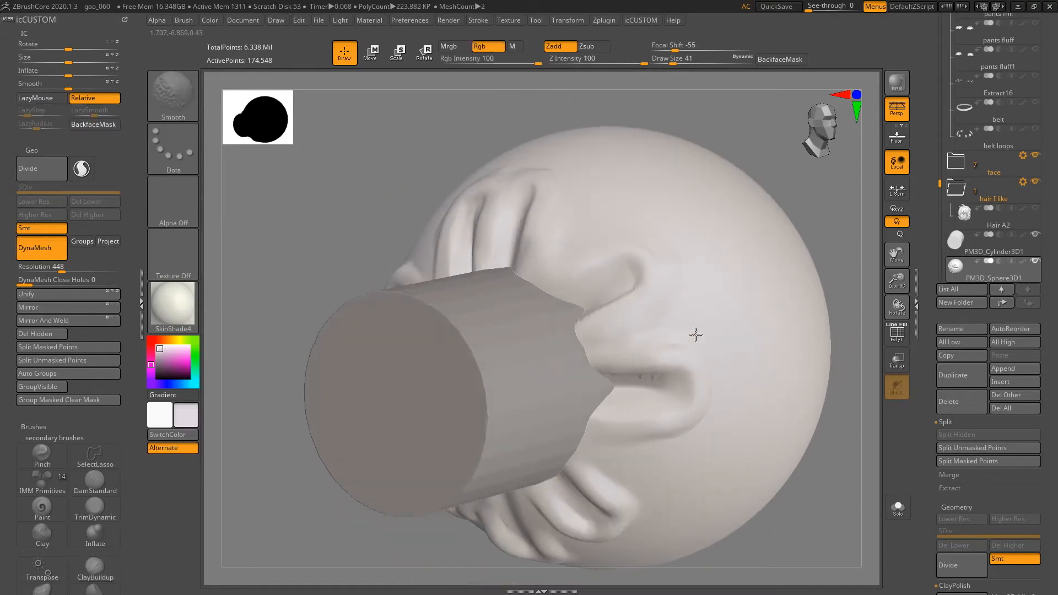
pyautogui.moveTo(661, 482)
pyautogui.mouseDown(button='right')
pyautogui.moveTo(633, 411)
pyautogui.moveTo(651, 388)
pyautogui.mouseUp(button='right')
pyautogui.moveTo(612, 408); pyautogui.dragTo(682, 391)
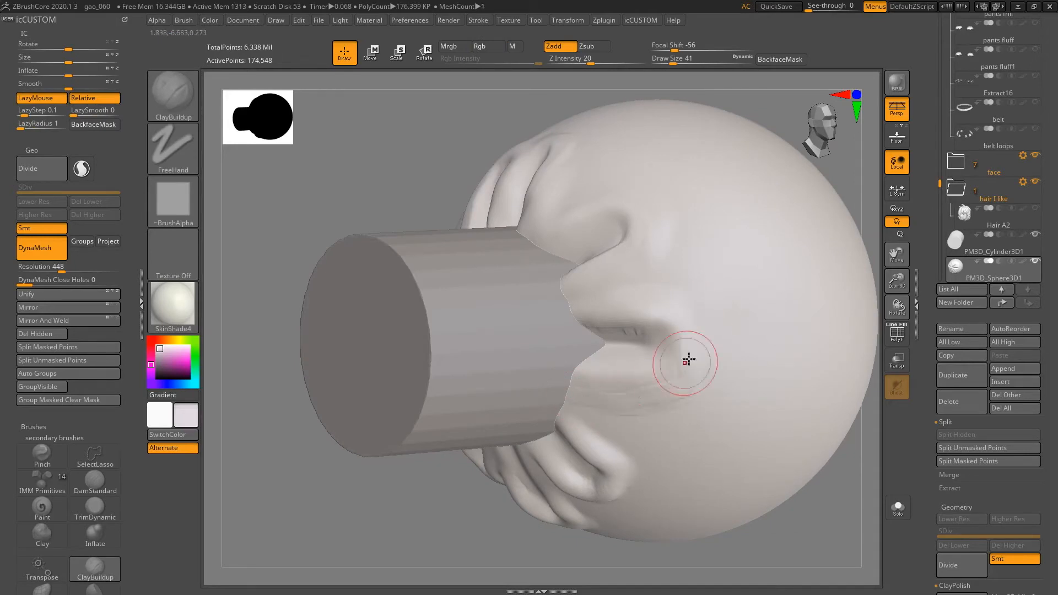
pyautogui.press('shift')
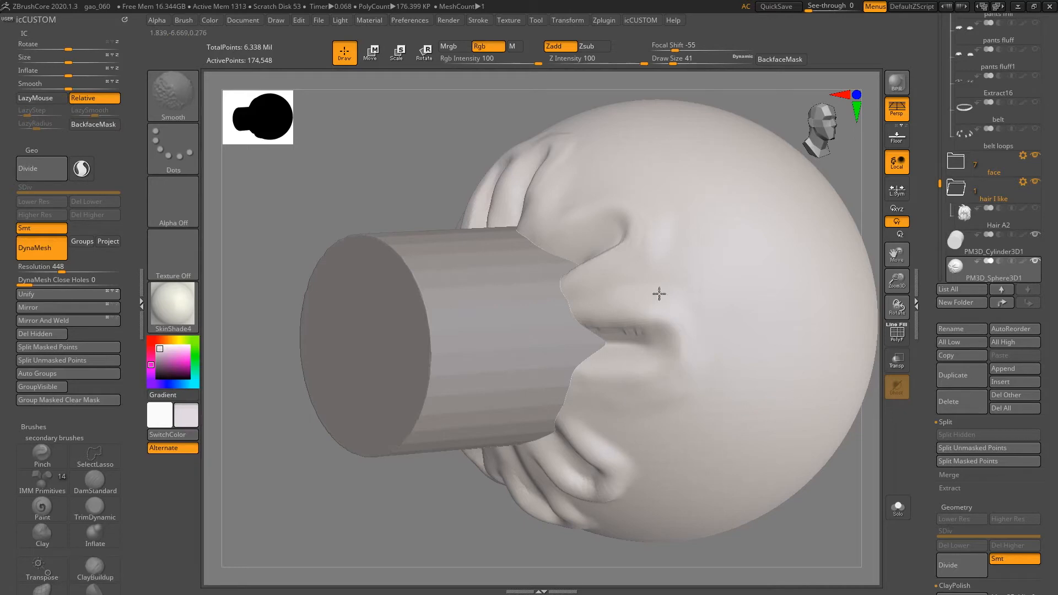
pyautogui.moveTo(560, 288)
pyautogui.mouseDown(button='right')
pyautogui.moveTo(576, 307)
pyautogui.moveTo(595, 259)
pyautogui.mouseUp(button='right')
pyautogui.moveTo(613, 210)
pyautogui.mouseDown()
pyautogui.moveTo(633, 248)
pyautogui.moveTo(617, 222)
pyautogui.moveTo(645, 248)
pyautogui.moveTo(599, 276)
pyautogui.mouseUp()
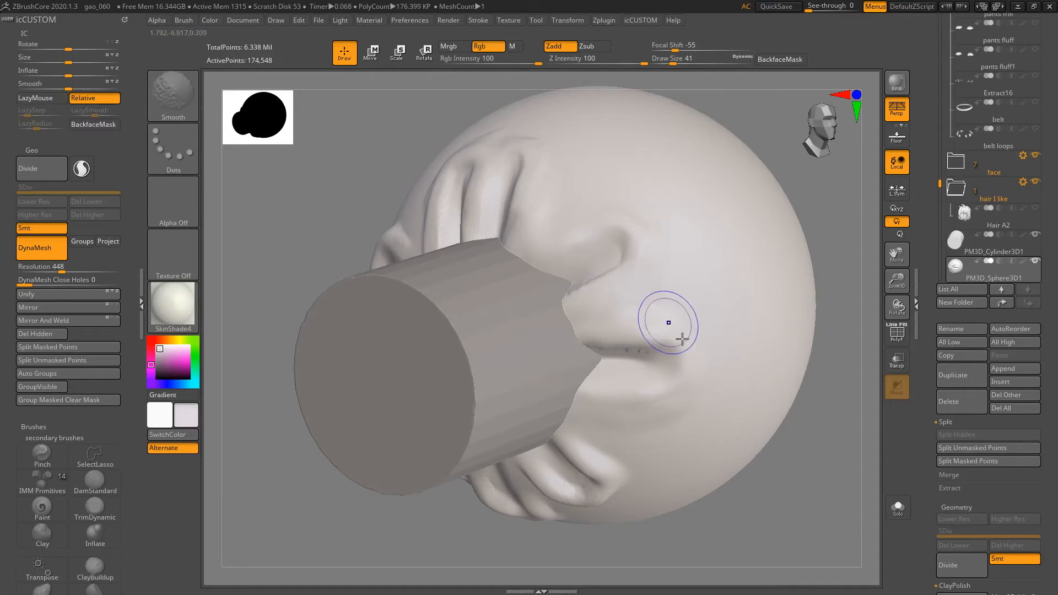
pyautogui.keyDown('shift'); pyautogui.moveTo(695, 367); pyautogui.dragTo(689, 364); pyautogui.keyUp('shift')
# Build up clay between the folds beneath the cylinder and smooth the lower-right fold ends.
pyautogui.moveTo(685, 415)
pyautogui.mouseDown(button='right')
pyautogui.moveTo(659, 371)
pyautogui.moveTo(669, 335)
pyautogui.moveTo(628, 357)
pyautogui.mouseUp(button='right')
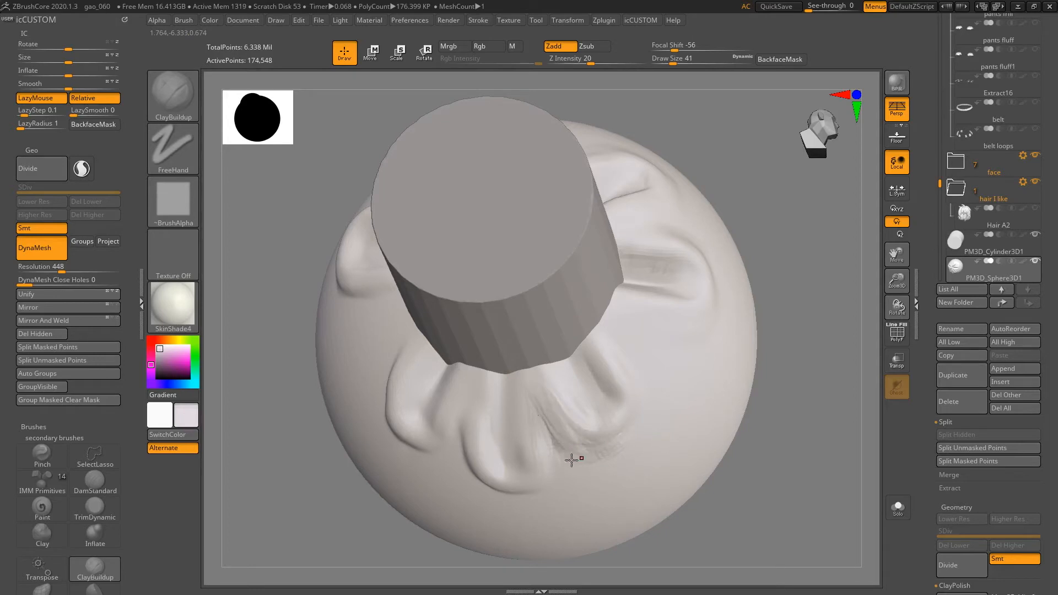
pyautogui.press('shift')
pyautogui.moveTo(643, 359); pyautogui.dragTo(633, 373, button='right')
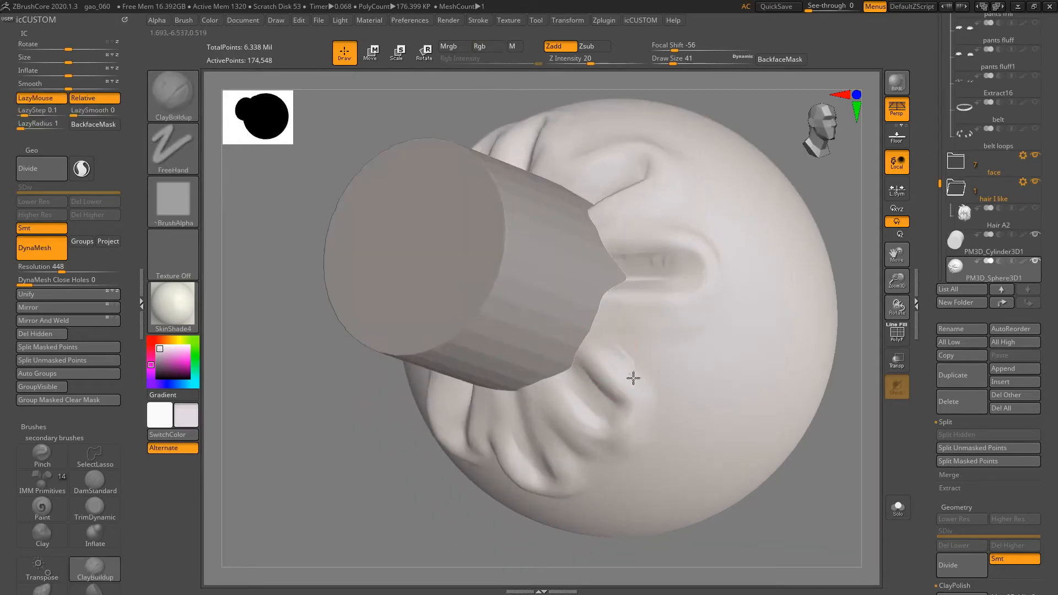
pyautogui.press('shift')
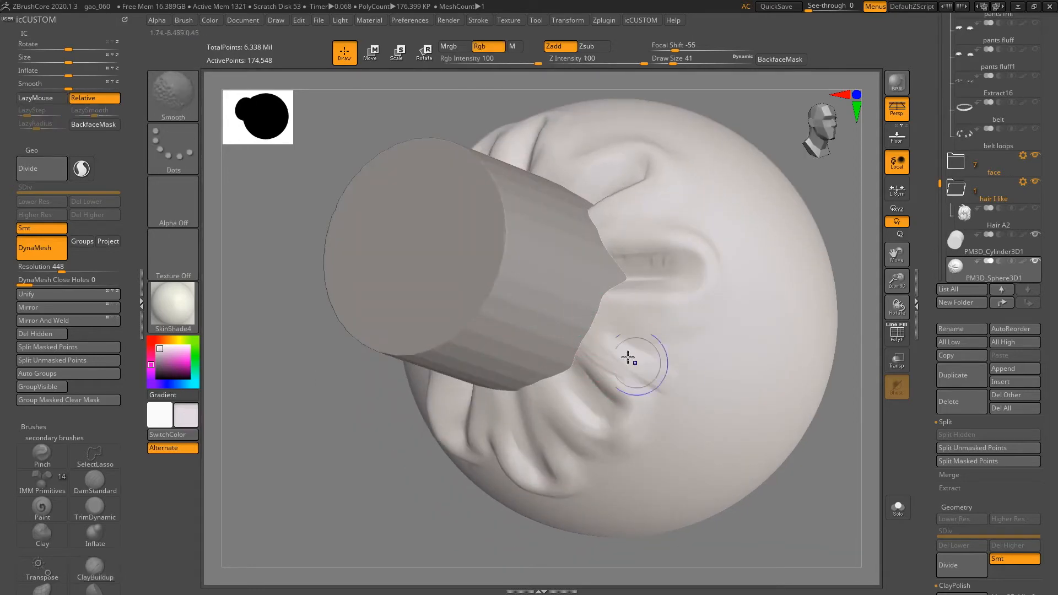
# Build up and smooth clay around the left and lower-left folds on the sphere's opposite side.
pyautogui.moveTo(678, 331)
pyautogui.mouseDown(button='right')
pyautogui.moveTo(654, 361)
pyautogui.moveTo(663, 350)
pyautogui.moveTo(619, 309)
pyautogui.moveTo(633, 307)
pyautogui.moveTo(669, 316)
pyautogui.moveTo(522, 340)
pyautogui.moveTo(536, 284)
pyautogui.mouseUp(button='right')
pyautogui.moveTo(510, 269); pyautogui.dragTo(498, 307)
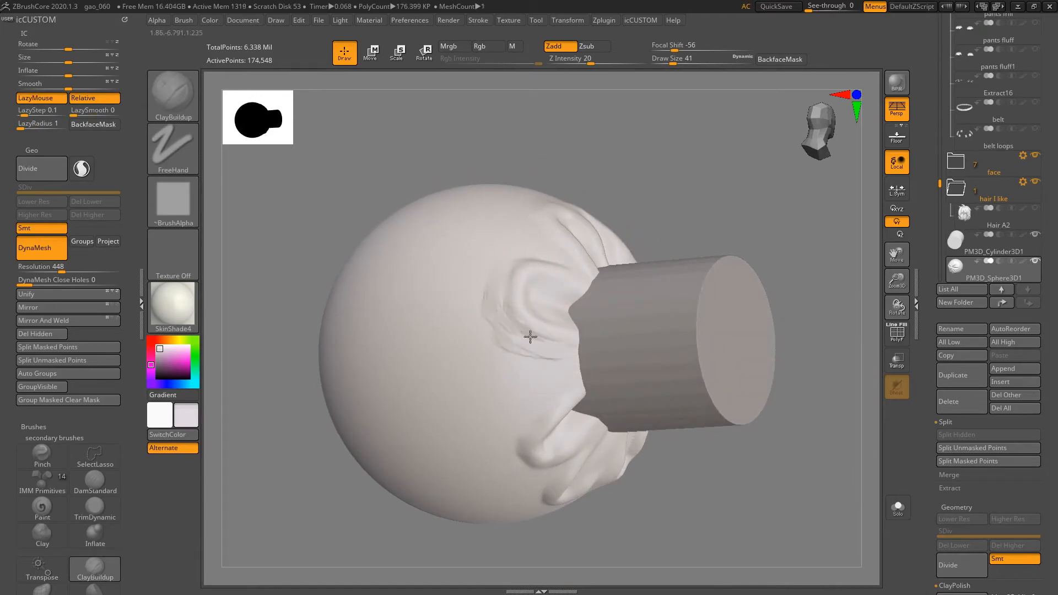
pyautogui.moveTo(543, 425); pyautogui.dragTo(556, 373, button='right')
pyautogui.moveTo(534, 393)
pyautogui.mouseDown()
pyautogui.moveTo(521, 411)
pyautogui.moveTo(586, 455)
pyautogui.moveTo(534, 424)
pyautogui.moveTo(550, 443)
pyautogui.mouseUp()
pyautogui.keyDown('shift'); pyautogui.moveTo(550, 443); pyautogui.dragTo(553, 456); pyautogui.keyUp('shift')
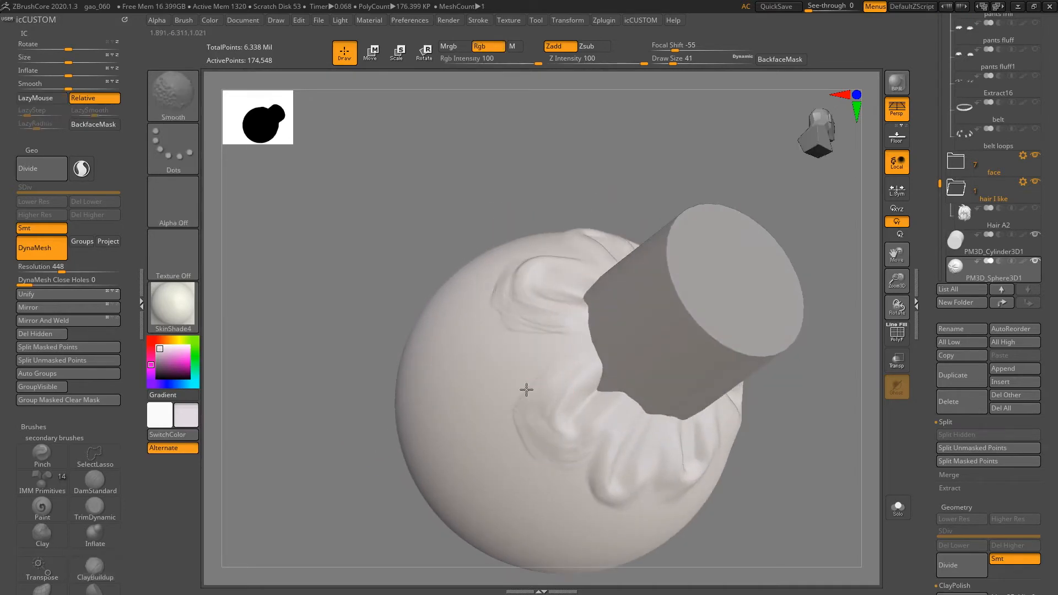
pyautogui.moveTo(548, 349); pyautogui.dragTo(554, 345, button='right')
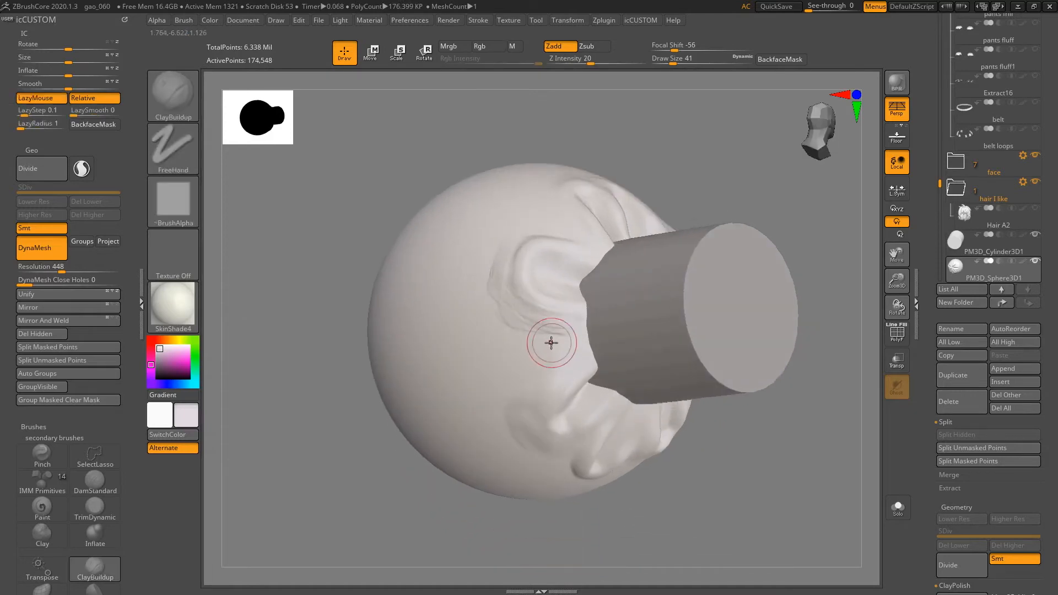
pyautogui.moveTo(573, 247)
pyautogui.mouseDown(button='right')
pyautogui.moveTo(590, 253)
pyautogui.moveTo(597, 241)
pyautogui.mouseUp(button='right')
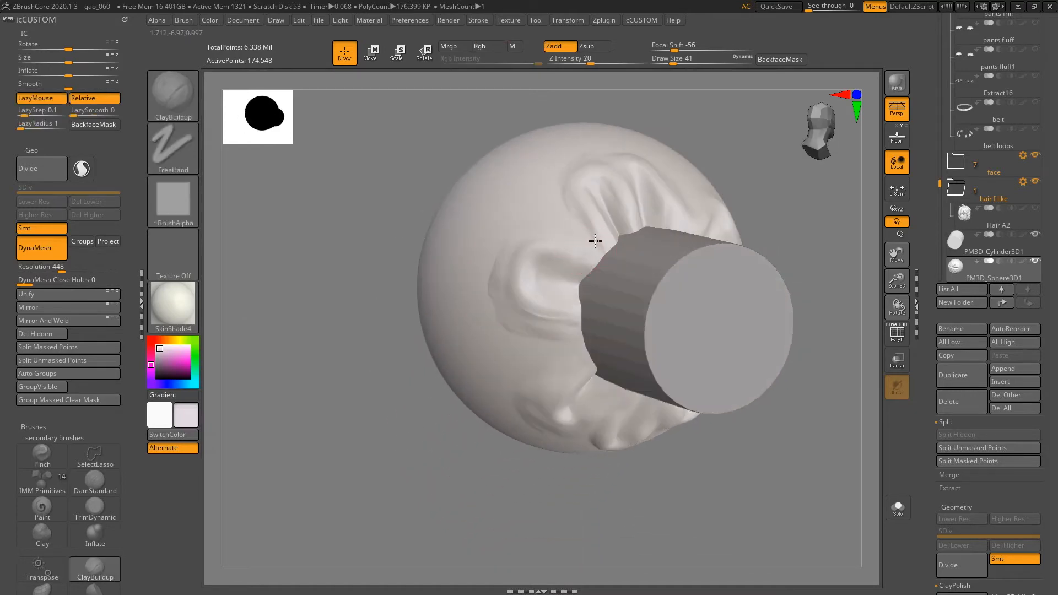
pyautogui.moveTo(534, 256)
pyautogui.mouseDown()
pyautogui.moveTo(503, 290)
pyautogui.moveTo(570, 330)
pyautogui.mouseUp()
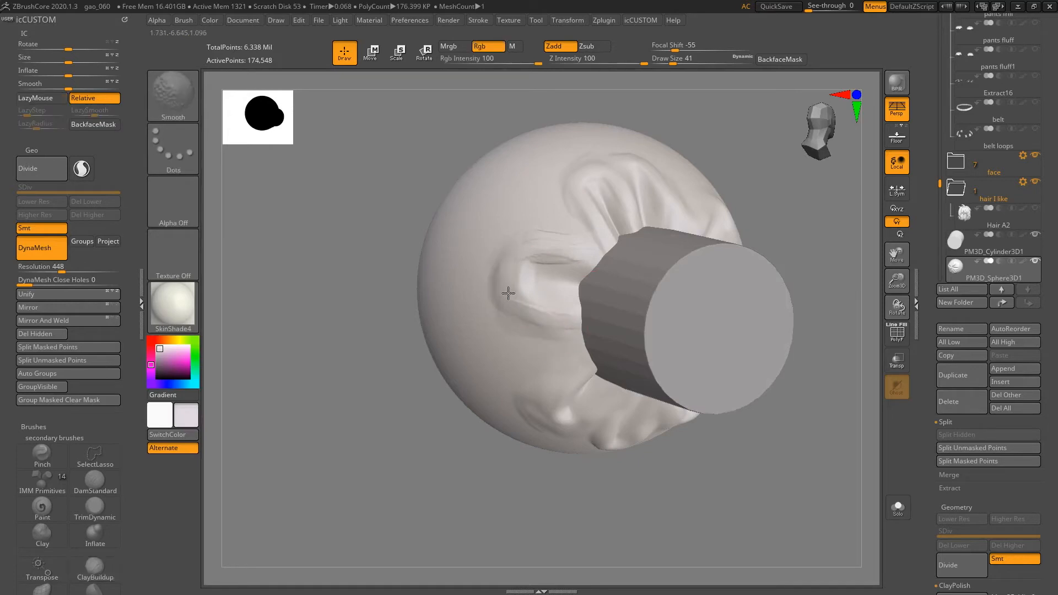
pyautogui.moveTo(593, 255)
pyautogui.mouseDown(button='right')
pyautogui.moveTo(623, 276)
pyautogui.moveTo(585, 289)
pyautogui.mouseUp(button='right')
# Isolate the sphere with Solo and recut its radiating grooves toward the center with the Cracks brush.
pyautogui.hotkey('shift', 's')
pyautogui.press('b')
pyautogui.press('c')
pyautogui.press('r')
pyautogui.moveTo(561, 279); pyautogui.dragTo(660, 309)
pyautogui.keyDown('alt'); pyautogui.moveTo(668, 285); pyautogui.dragTo(608, 334, button='right'); pyautogui.keyUp('alt')
pyautogui.moveTo(606, 310); pyautogui.dragTo(585, 247)
# Set the draw size to 22 and remesh the sphere with DynaMesh.
pyautogui.press('s')
pyautogui.moveTo(639, 292); pyautogui.dragTo(616, 351)
pyautogui.keyDown('ctrl'); pyautogui.moveTo(321, 262); pyautogui.dragTo(359, 325); pyautogui.keyUp('ctrl')
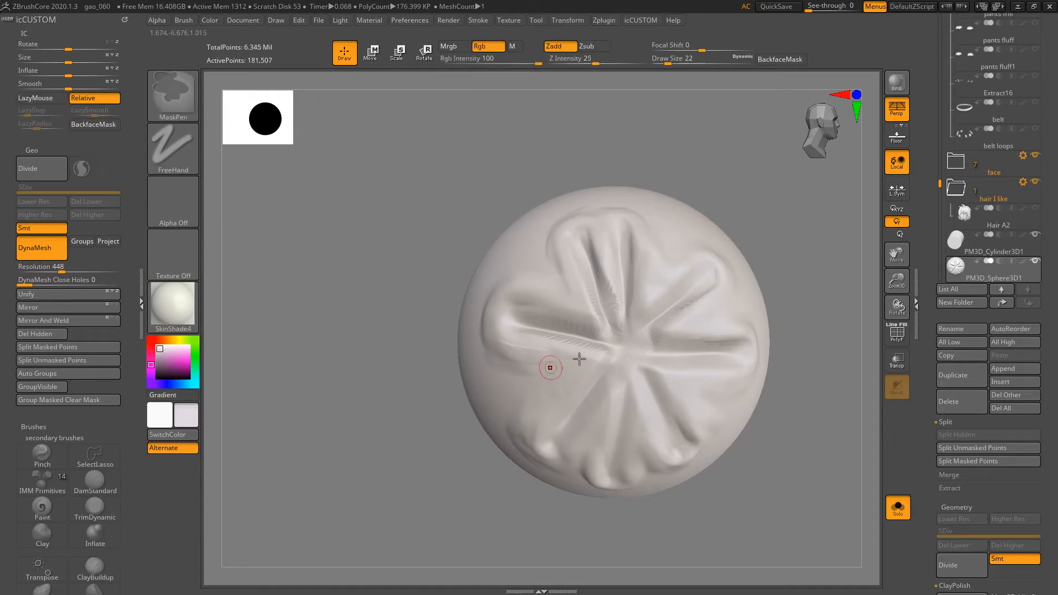
# Shape the folds along the two top grooves with ClayBuildup at draw size 31 and smooth them.
pyautogui.keyDown('ctrl'); pyautogui.moveTo(648, 306); pyautogui.dragTo(605, 295, button='right'); pyautogui.keyUp('ctrl')
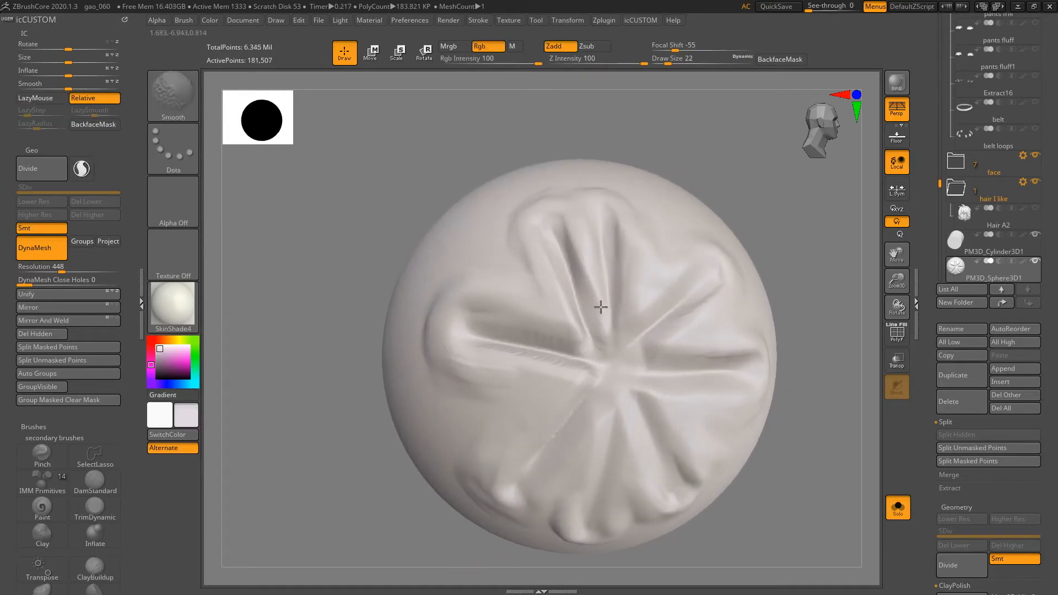
pyautogui.press('b')
pyautogui.press('c')
pyautogui.press('b')
pyautogui.moveTo(581, 263); pyautogui.dragTo(601, 332)
pyautogui.moveTo(650, 322)
pyautogui.mouseDown(button='right')
pyautogui.moveTo(616, 363)
pyautogui.moveTo(619, 326)
pyautogui.mouseUp(button='right')
pyautogui.press('s')
pyautogui.moveTo(617, 326); pyautogui.dragTo(621, 326)
pyautogui.moveTo(600, 216); pyautogui.dragTo(609, 345)
pyautogui.moveTo(618, 263); pyautogui.dragTo(614, 319)
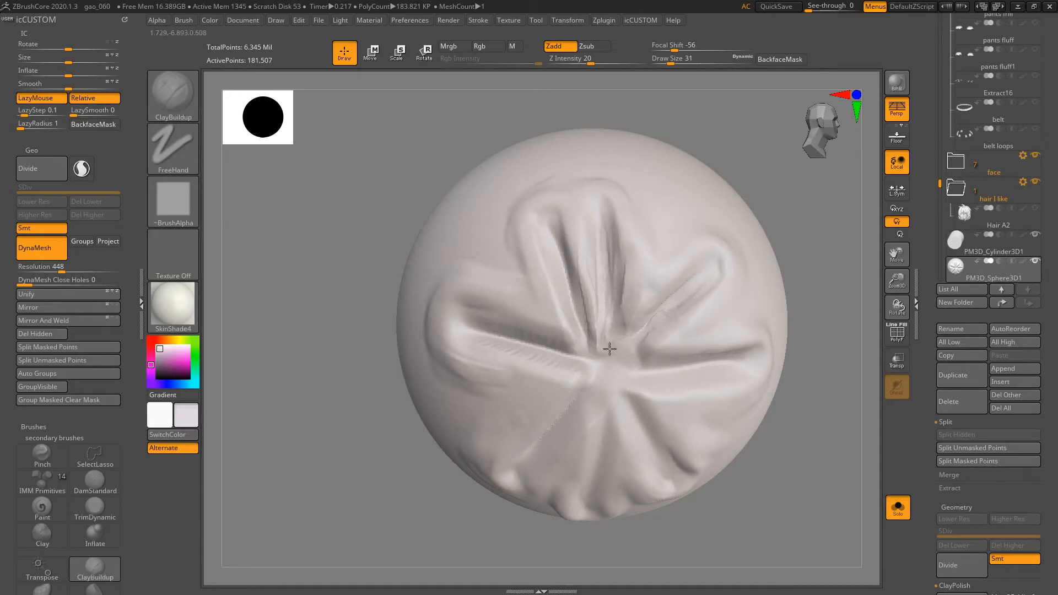
pyautogui.press('shift')
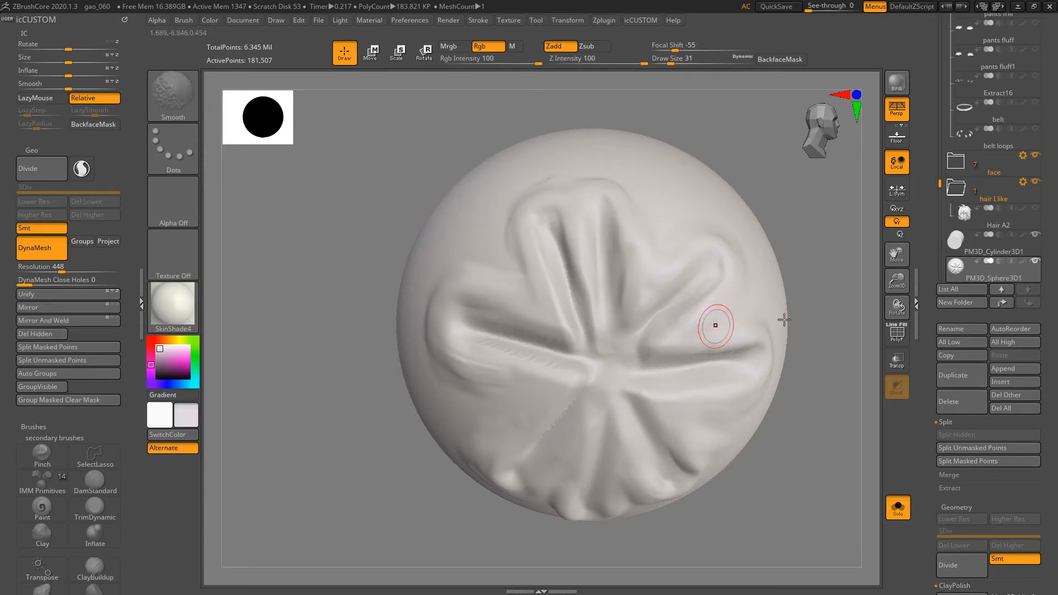
# Briefly check the sphere's PolyFrame and smooth the fold between the top and upper-right grooves.
pyautogui.click(898, 334)
pyautogui.click(898, 337)
pyautogui.moveTo(730, 316); pyautogui.dragTo(685, 319, button='right')
pyautogui.keyDown('shift'); pyautogui.moveTo(626, 309); pyautogui.dragTo(623, 332); pyautogui.keyUp('shift')
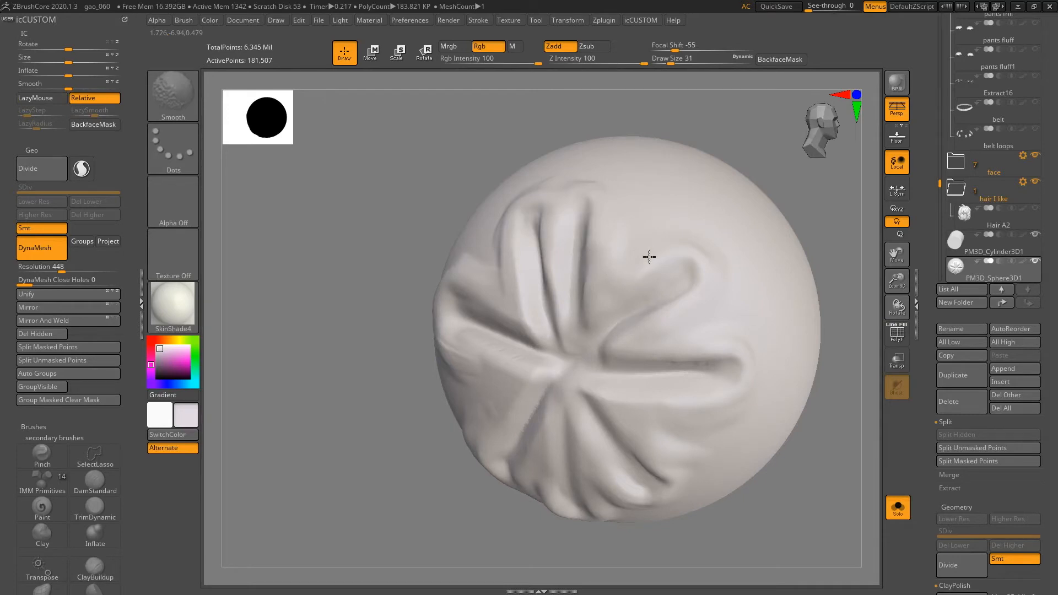
# Turn off Solo and show all subtools to compare the practice sphere with the character's puffy sleeve.
pyautogui.hotkey('alt', 's')
pyautogui.moveTo(710, 328)
pyautogui.keyDown('ctrl'); pyautogui.mouseDown(button='right')
pyautogui.moveTo(706, 338)
pyautogui.moveTo(669, 332)
pyautogui.moveTo(729, 366)
pyautogui.moveTo(727, 345)
pyautogui.moveTo(763, 349)
pyautogui.moveTo(671, 347)
pyautogui.moveTo(725, 333)
pyautogui.moveTo(694, 331)
pyautogui.mouseUp(button='right'); pyautogui.keyUp('ctrl')
pyautogui.hotkey('alt', 's')
pyautogui.hotkey('alt', 's')
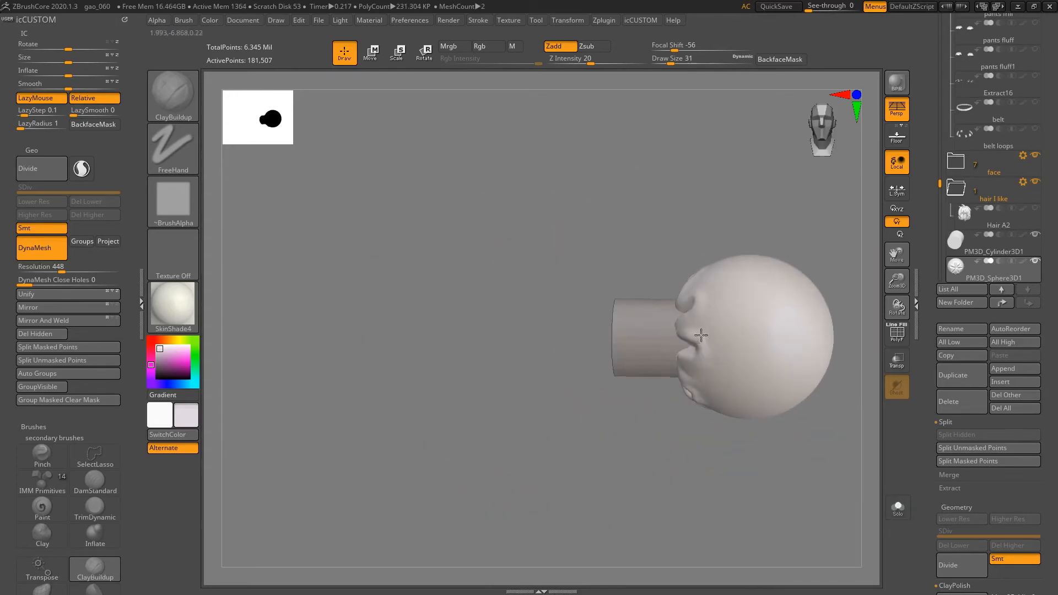
pyautogui.keyDown('shift'); pyautogui.click(1035, 261); pyautogui.keyUp('shift')
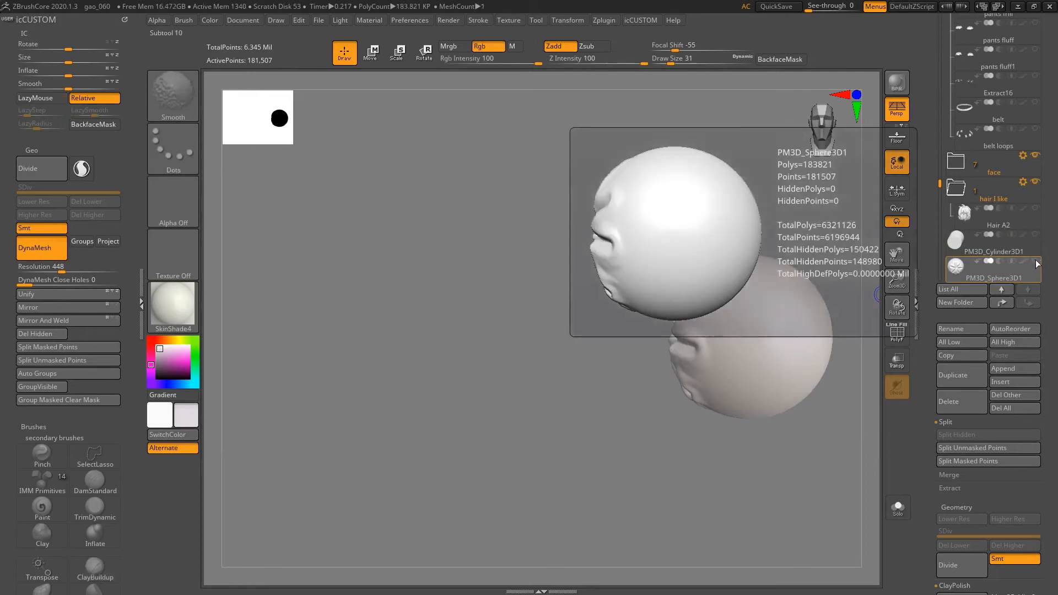
pyautogui.keyDown('alt'); pyautogui.moveTo(588, 369); pyautogui.dragTo(612, 336, button='right'); pyautogui.keyUp('alt')
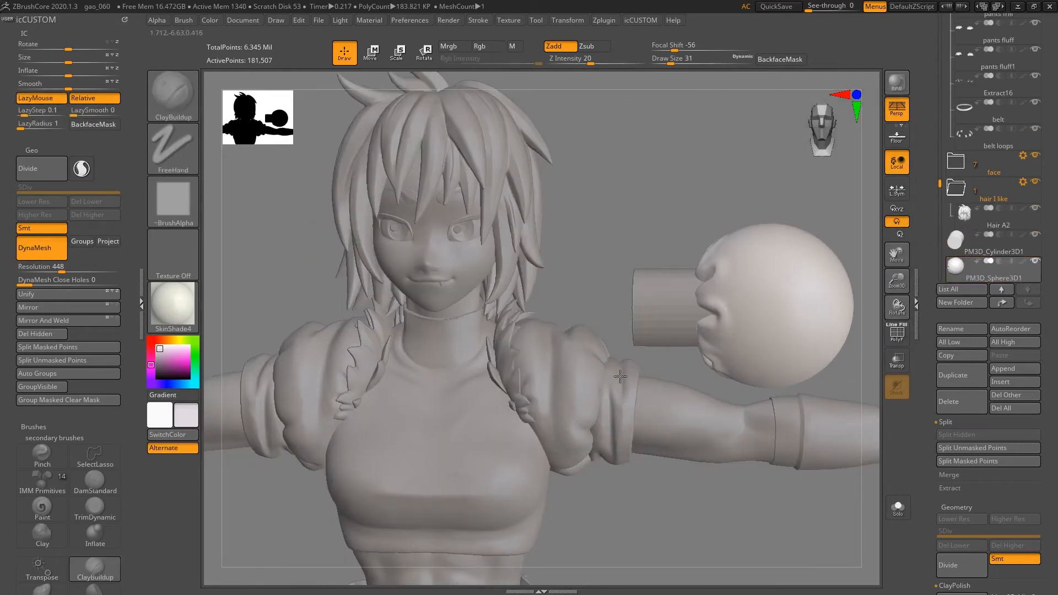
pyautogui.keyDown('alt'); pyautogui.moveTo(620, 377); pyautogui.dragTo(628, 361, button='right'); pyautogui.keyUp('alt')
pyautogui.keyDown('ctrl'); pyautogui.moveTo(675, 405); pyautogui.dragTo(668, 430, button='right'); pyautogui.keyUp('ctrl')
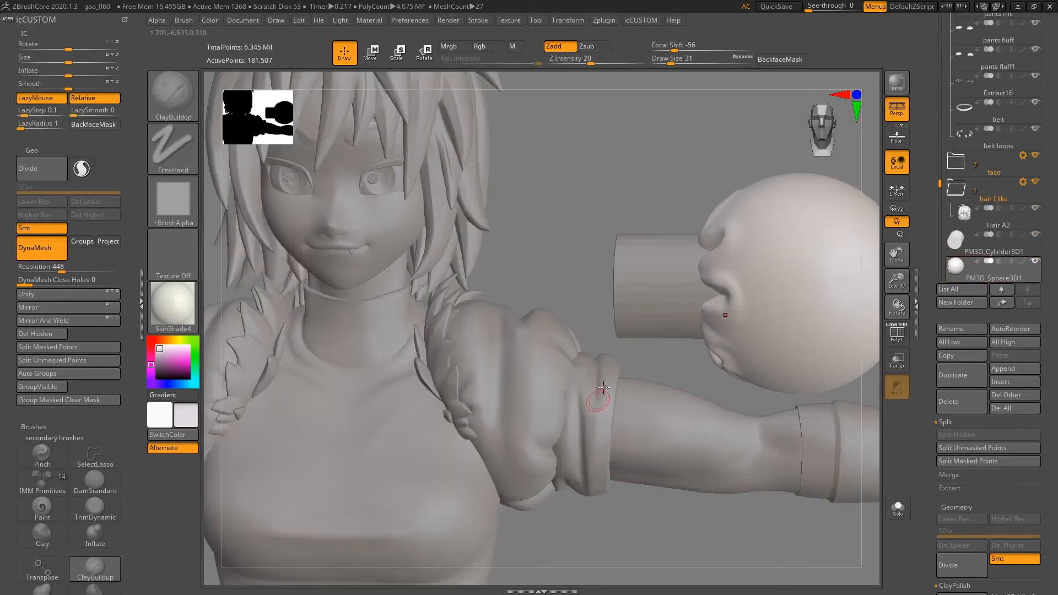
# Make the sleeve cuff the active subtool and frame it together with the practice sphere.
pyautogui.keyDown('alt'); pyautogui.moveTo(826, 266); pyautogui.dragTo(751, 263, button='right'); pyautogui.keyUp('alt')
pyautogui.keyDown('alt'); pyautogui.click(533, 403); pyautogui.keyUp('alt')
pyautogui.moveTo(513, 434)
pyautogui.mouseDown(button='right')
pyautogui.moveTo(536, 432)
pyautogui.moveTo(515, 477)
pyautogui.moveTo(529, 439)
pyautogui.mouseUp(button='right')
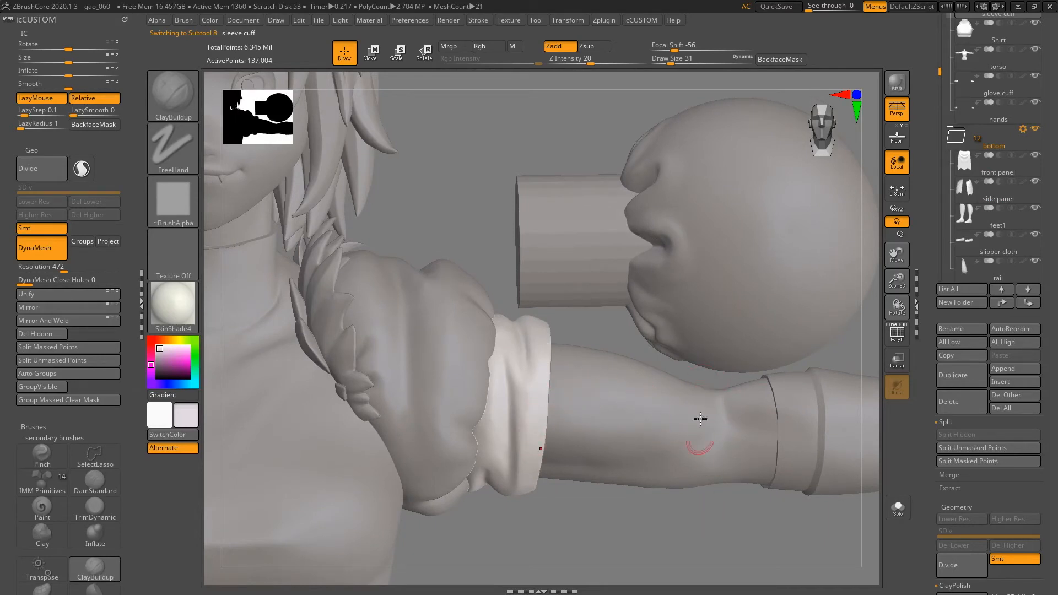
pyautogui.moveTo(676, 362); pyautogui.dragTo(748, 299, button='right')
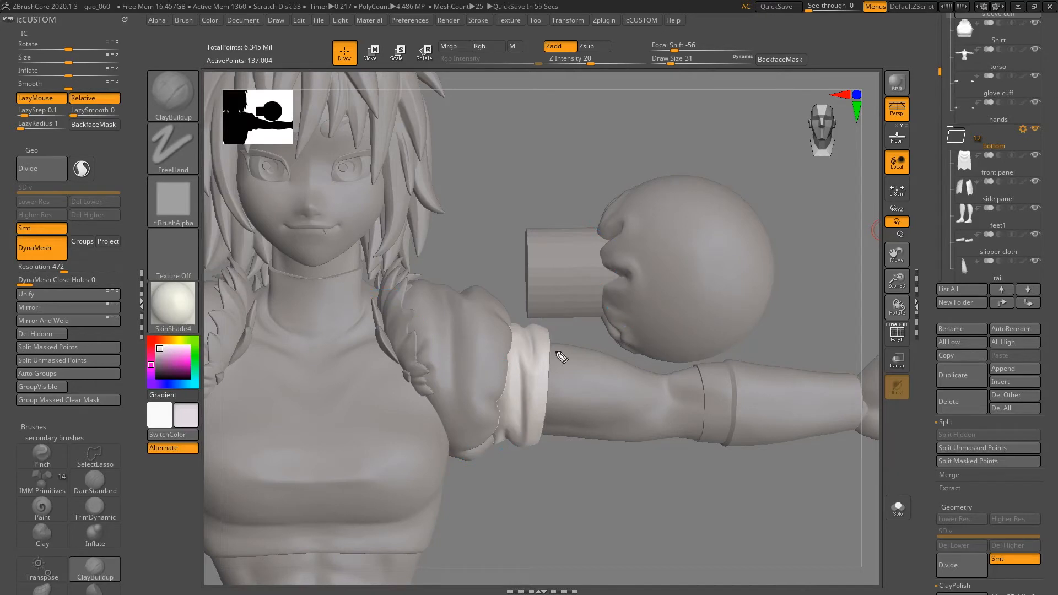
# Annotate in blue a line across the forearm, an arrow toward the shoulder, and the sleeve cuff's outline and folds.
pyautogui.moveTo(653, 401); pyautogui.dragTo(635, 446)
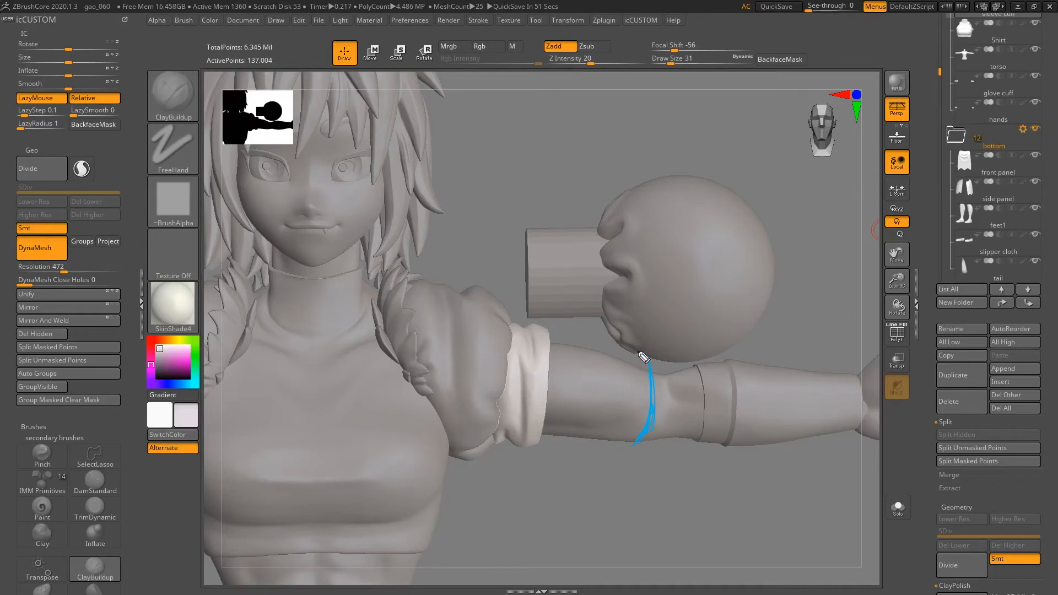
pyautogui.moveTo(655, 349)
pyautogui.mouseDown()
pyautogui.moveTo(563, 320)
pyautogui.moveTo(524, 329)
pyautogui.moveTo(559, 346)
pyautogui.mouseUp()
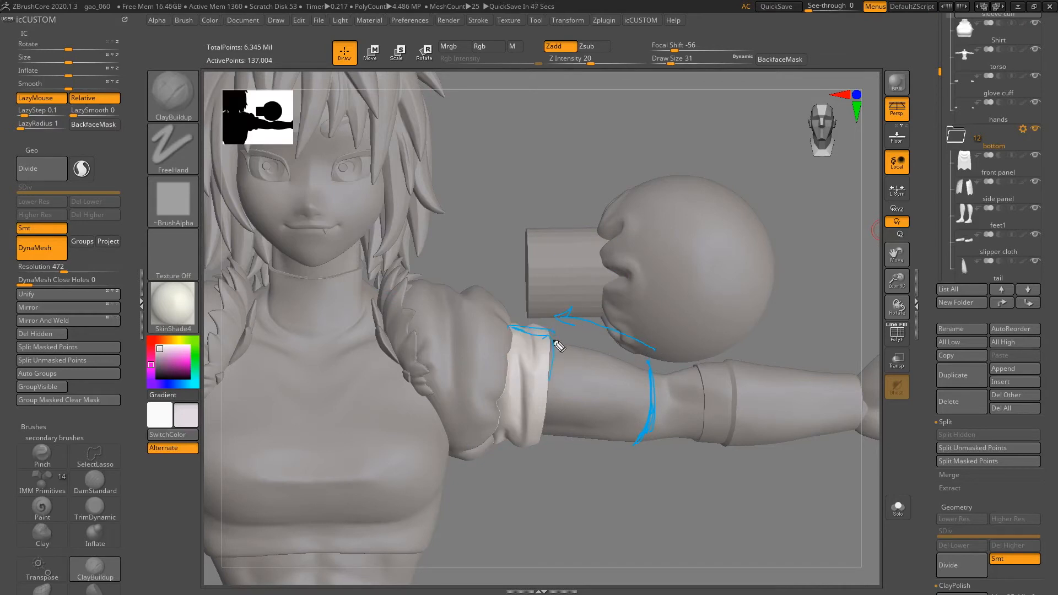
pyautogui.moveTo(524, 438); pyautogui.dragTo(541, 450)
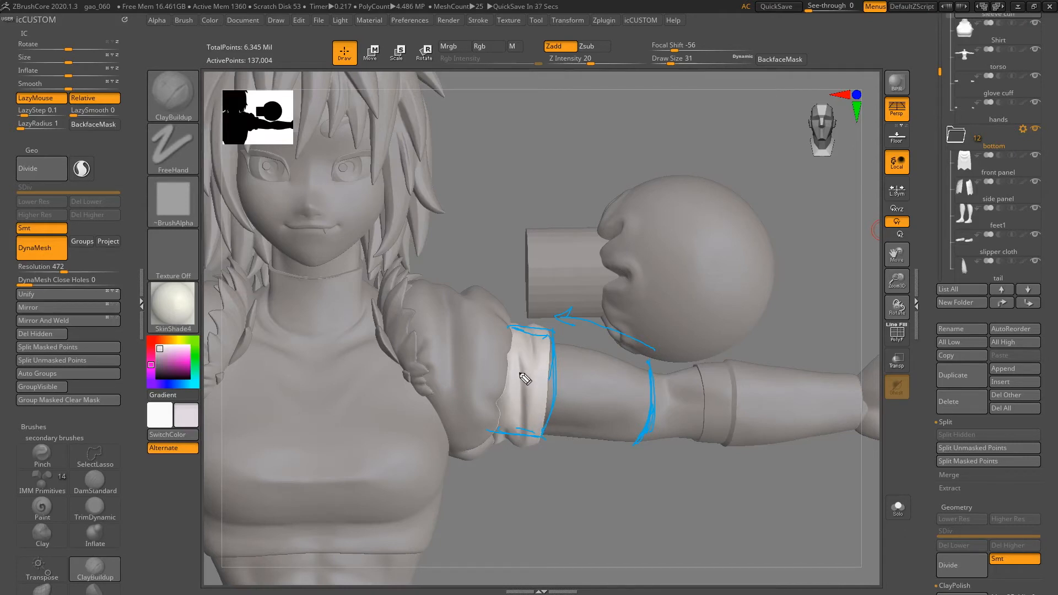
pyautogui.moveTo(520, 358); pyautogui.dragTo(521, 432)
pyautogui.moveTo(531, 333)
pyautogui.mouseDown()
pyautogui.moveTo(537, 376)
pyautogui.moveTo(535, 363)
pyautogui.mouseUp()
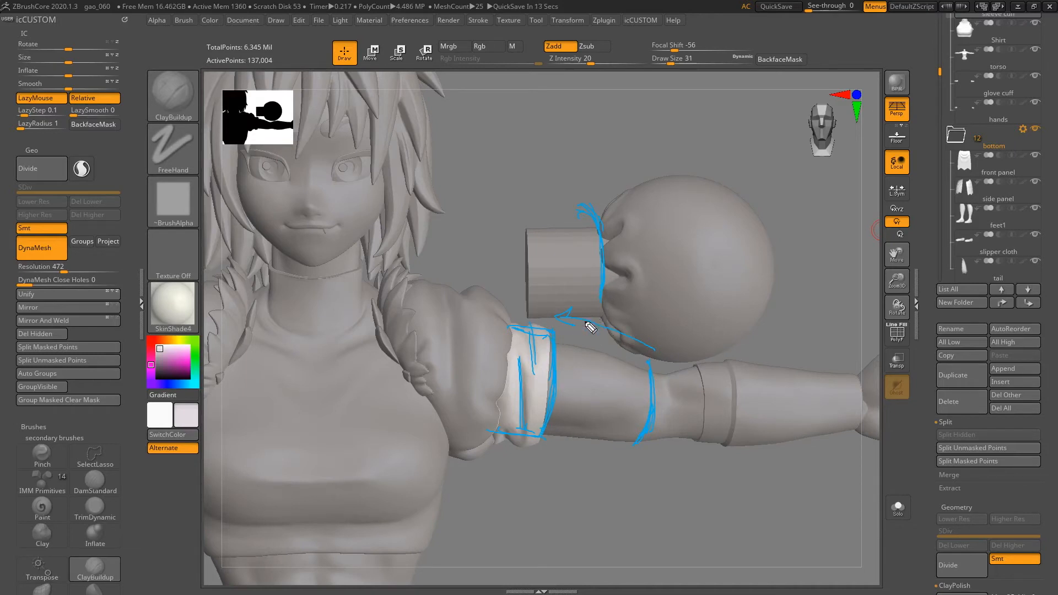
# Reinforce the blue arrow, mark a line across the upper forearm, and sketch yellow zigzag folds on the sleeve cuff.
pyautogui.moveTo(558, 316); pyautogui.dragTo(570, 309)
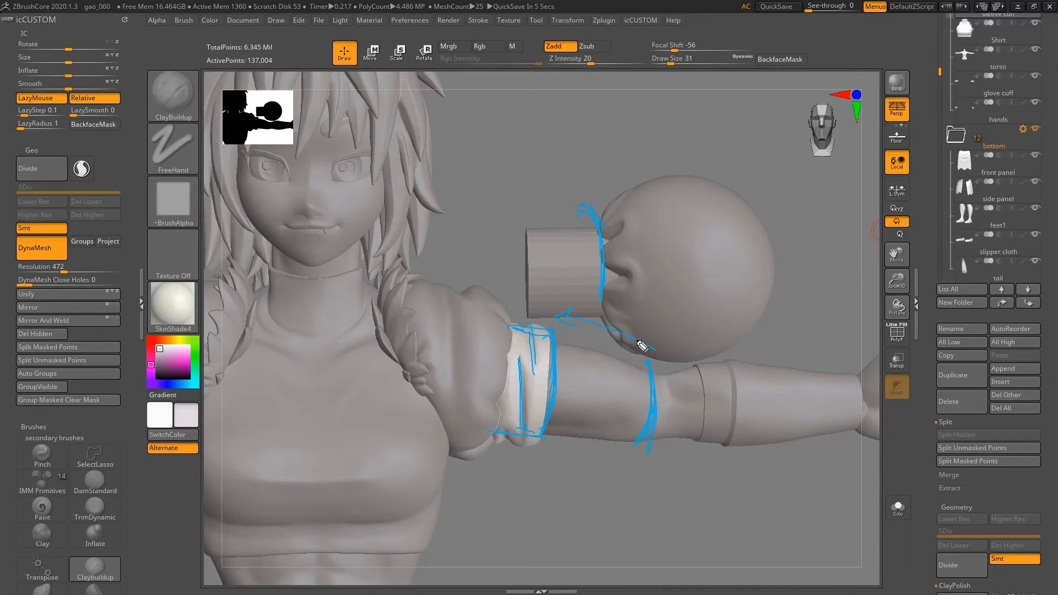
pyautogui.moveTo(550, 310); pyautogui.dragTo(568, 319)
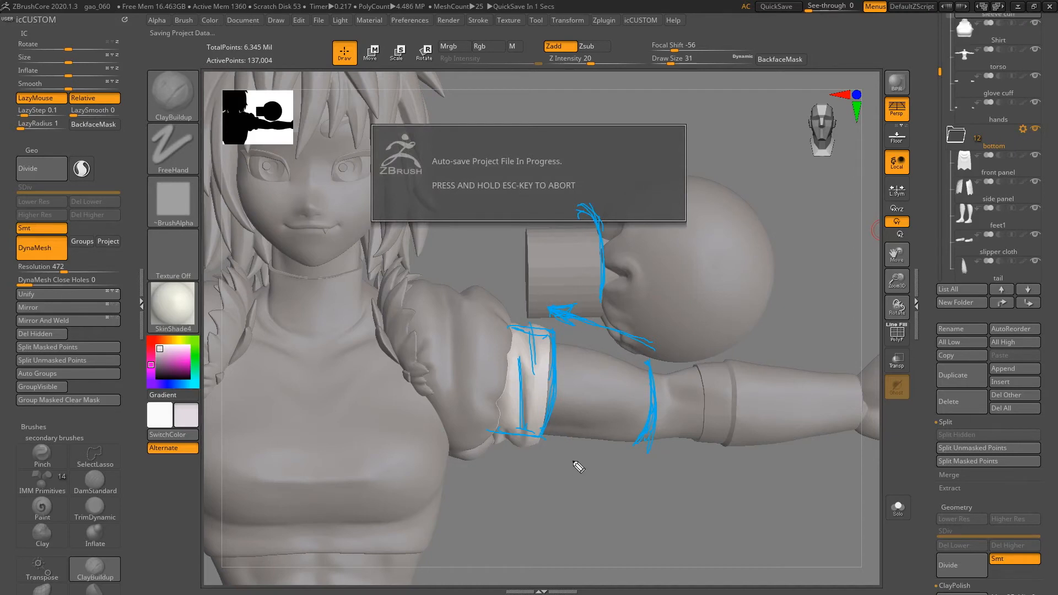
pyautogui.moveTo(594, 334); pyautogui.dragTo(594, 457)
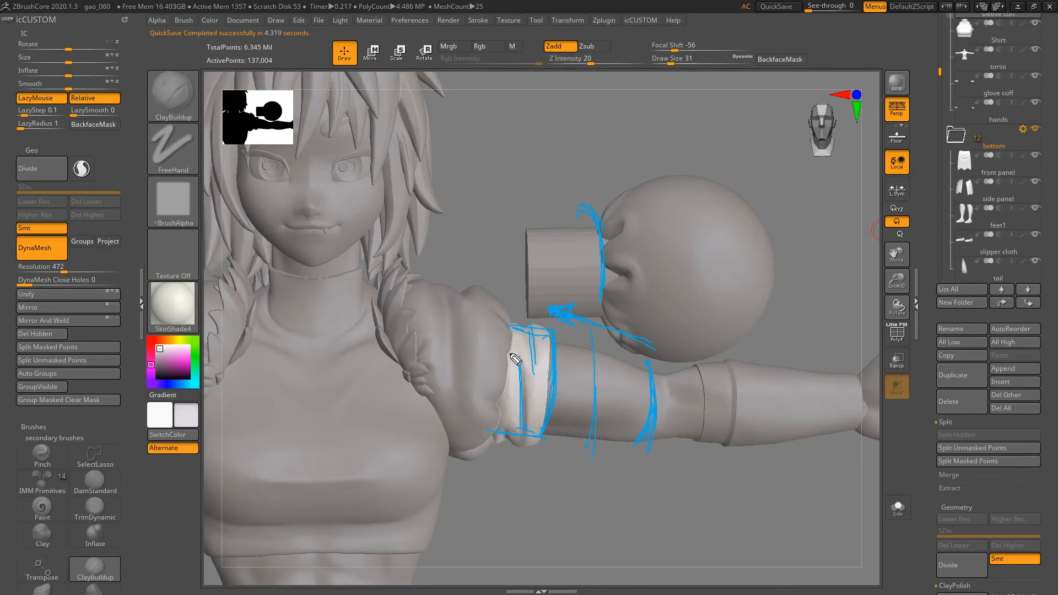
pyautogui.moveTo(512, 413)
pyautogui.mouseDown()
pyautogui.moveTo(521, 348)
pyautogui.moveTo(545, 360)
pyautogui.moveTo(544, 352)
pyautogui.mouseUp()
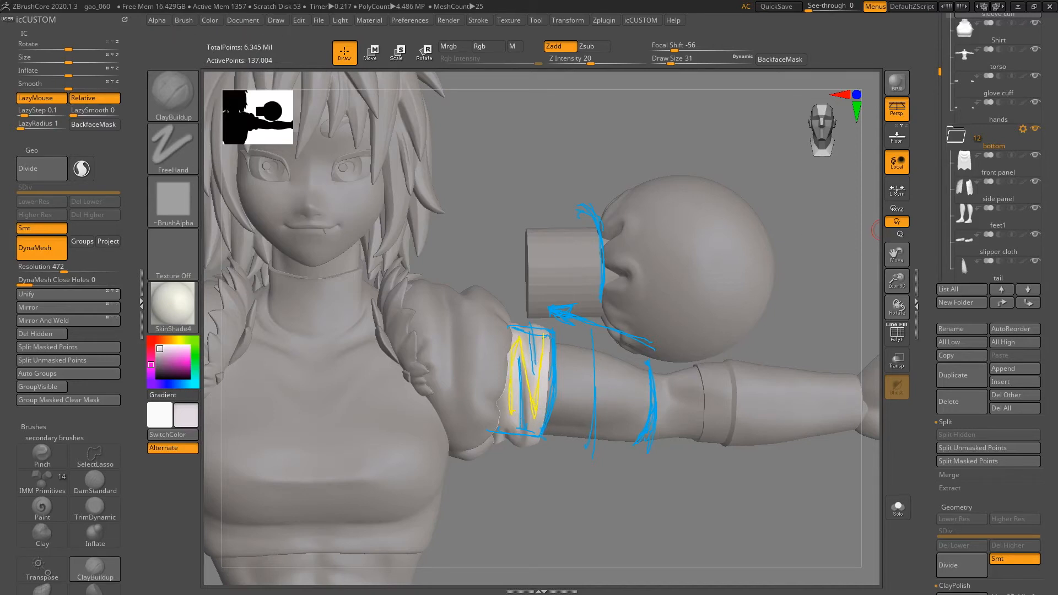
# Frame the character's puffy sleeve and cuff up close and clear the drawn annotations.
pyautogui.moveTo(728, 335)
pyautogui.mouseDown(button='right')
pyautogui.moveTo(689, 371)
pyautogui.moveTo(680, 405)
pyautogui.moveTo(693, 412)
pyautogui.moveTo(584, 364)
pyautogui.moveTo(577, 403)
pyautogui.moveTo(491, 444)
pyautogui.mouseUp(button='right')
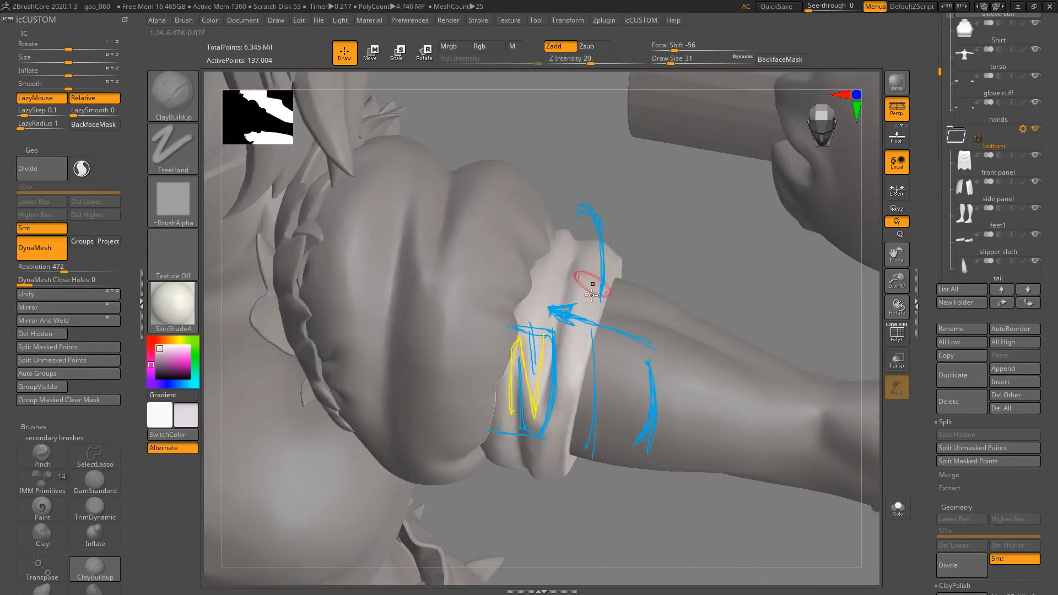
pyautogui.keyDown('alt'); pyautogui.moveTo(662, 321); pyautogui.dragTo(648, 365, button='right'); pyautogui.keyUp('alt')
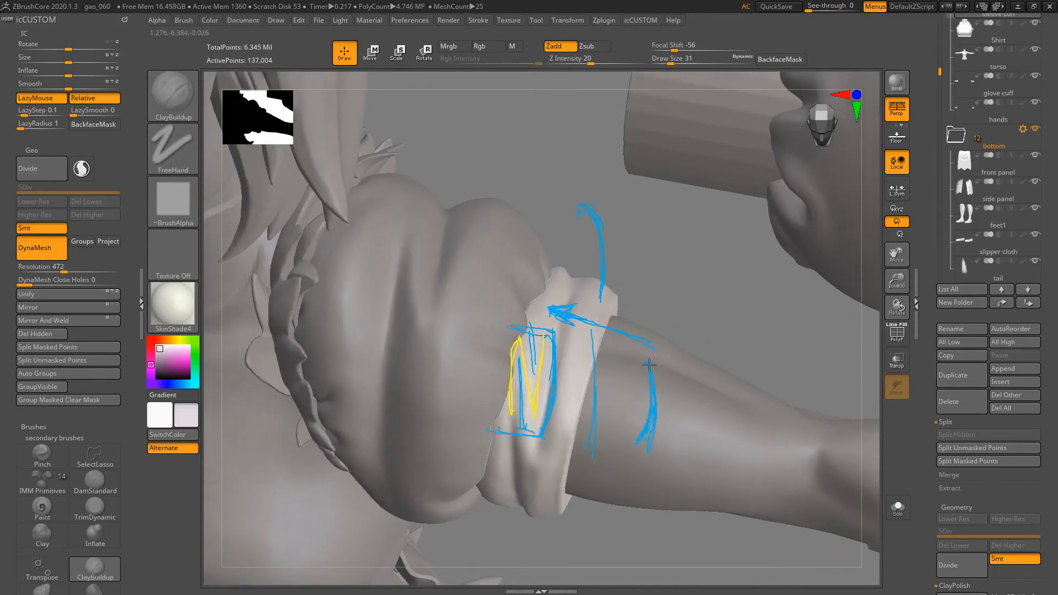
pyautogui.keyDown('alt'); pyautogui.moveTo(760, 300); pyautogui.dragTo(750, 337, button='right'); pyautogui.keyUp('alt')
pyautogui.press('Escape')
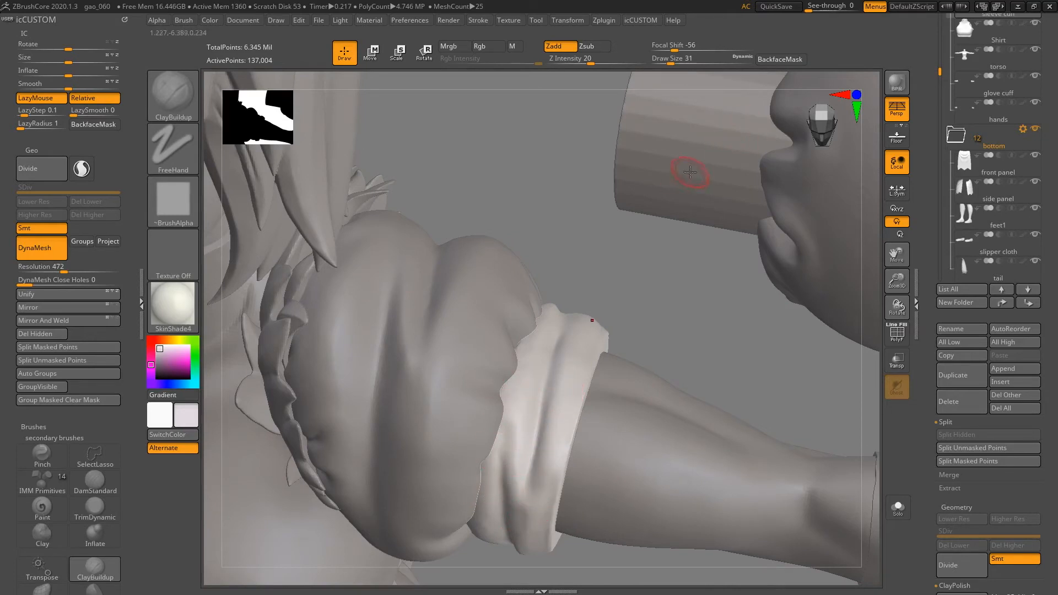
# Make the practice cylinder the active subtool and hide every other subtool except the practice sphere.
pyautogui.keyDown('alt'); pyautogui.click(728, 148); pyautogui.keyUp('alt')
pyautogui.moveTo(667, 259); pyautogui.dragTo(728, 267)
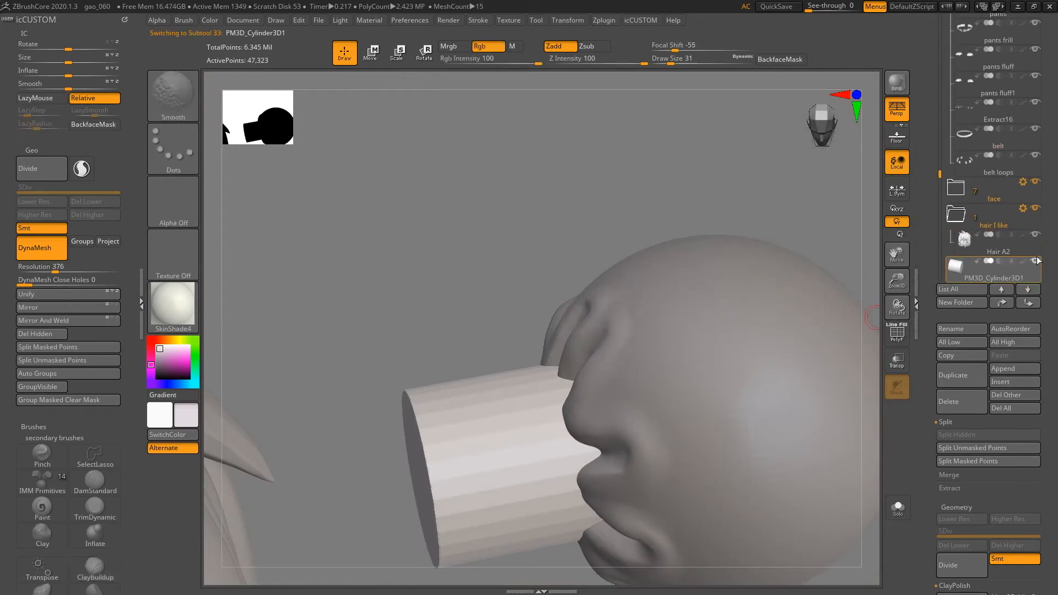
pyautogui.keyDown('shift'); pyautogui.click(1036, 263); pyautogui.keyUp('shift')
pyautogui.click(1035, 235)
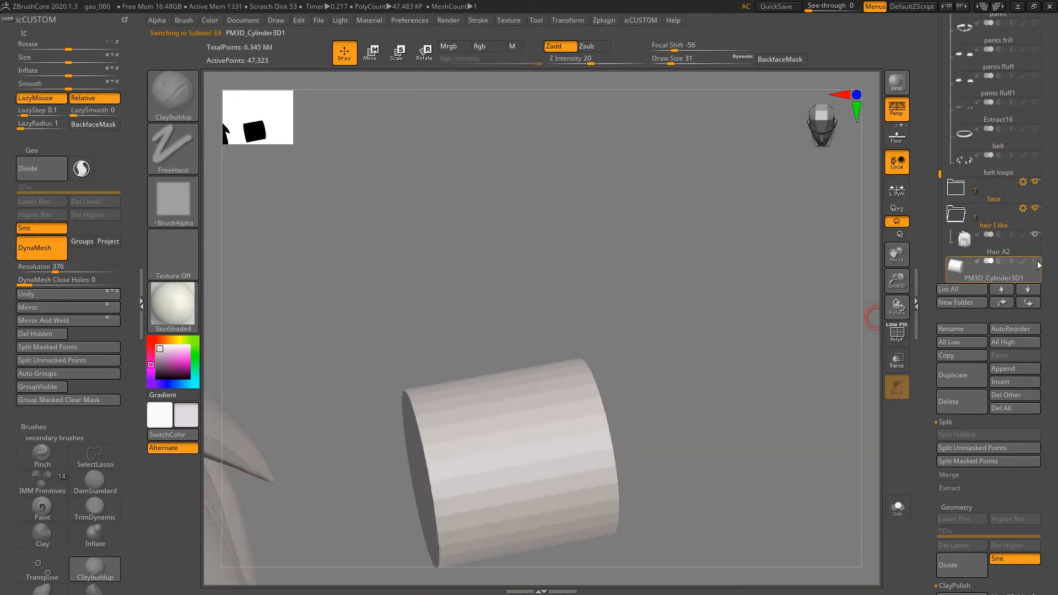
pyautogui.click(1035, 235)
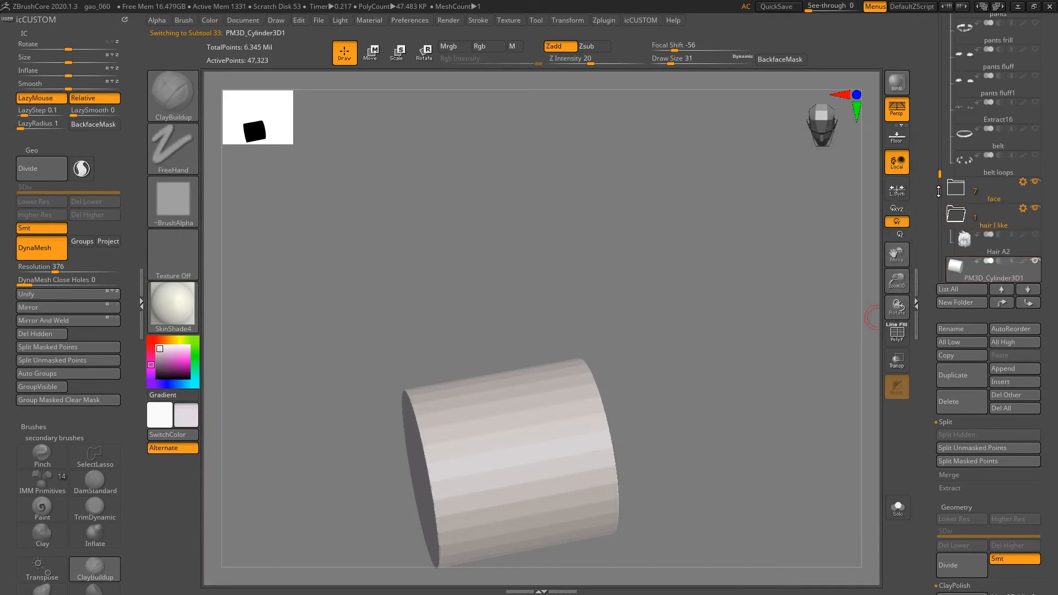
pyautogui.scroll(-3, 1034, 246)
pyautogui.click(1035, 209)
pyautogui.keyDown('alt'); pyautogui.moveTo(519, 498); pyautogui.dragTo(550, 375, button='right'); pyautogui.keyUp('alt')
pyautogui.keyDown('alt'); pyautogui.moveTo(529, 340); pyautogui.dragTo(537, 370, button='right'); pyautogui.keyUp('alt')
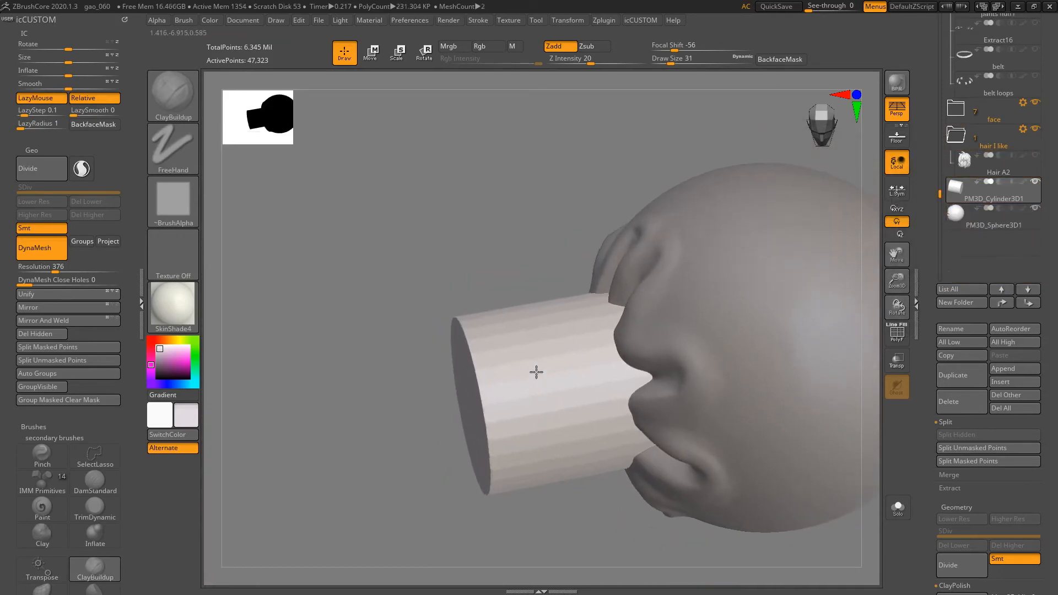
# Carve a groove around the cylinder near its free end with the Cracks brush at draw size 20.
pyautogui.moveTo(534, 409); pyautogui.dragTo(536, 415, button='right')
pyautogui.press('b')
pyautogui.press('c')
pyautogui.press('r')
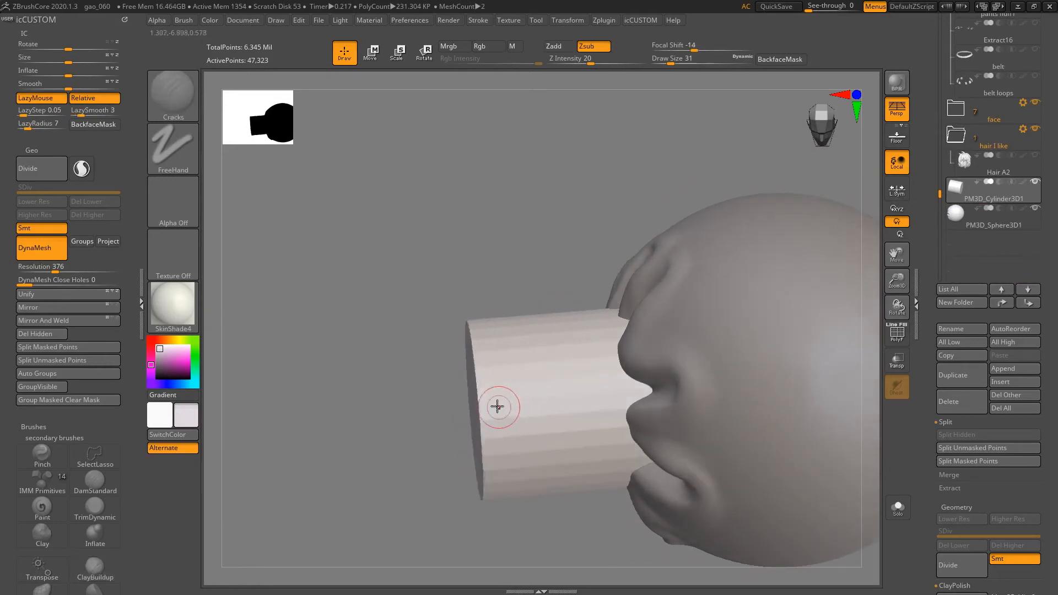
pyautogui.press('s')
pyautogui.moveTo(520, 395); pyautogui.dragTo(513, 394)
pyautogui.moveTo(531, 378); pyautogui.dragTo(505, 402, button='right')
pyautogui.moveTo(508, 343); pyautogui.dragTo(497, 447)
pyautogui.moveTo(510, 344); pyautogui.dragTo(500, 448)
pyautogui.moveTo(510, 364); pyautogui.dragTo(510, 496)
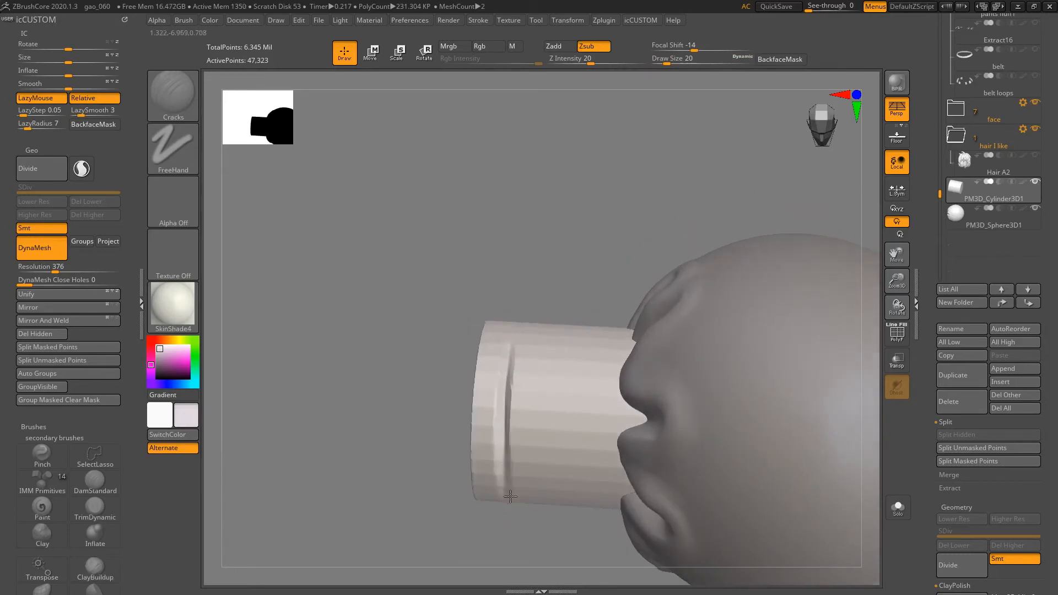
# Show all subtools again to compare the grooved cylinder with the character's sleeve cuff.
pyautogui.keyDown('alt'); pyautogui.moveTo(559, 452); pyautogui.dragTo(584, 395, button='right'); pyautogui.keyUp('alt')
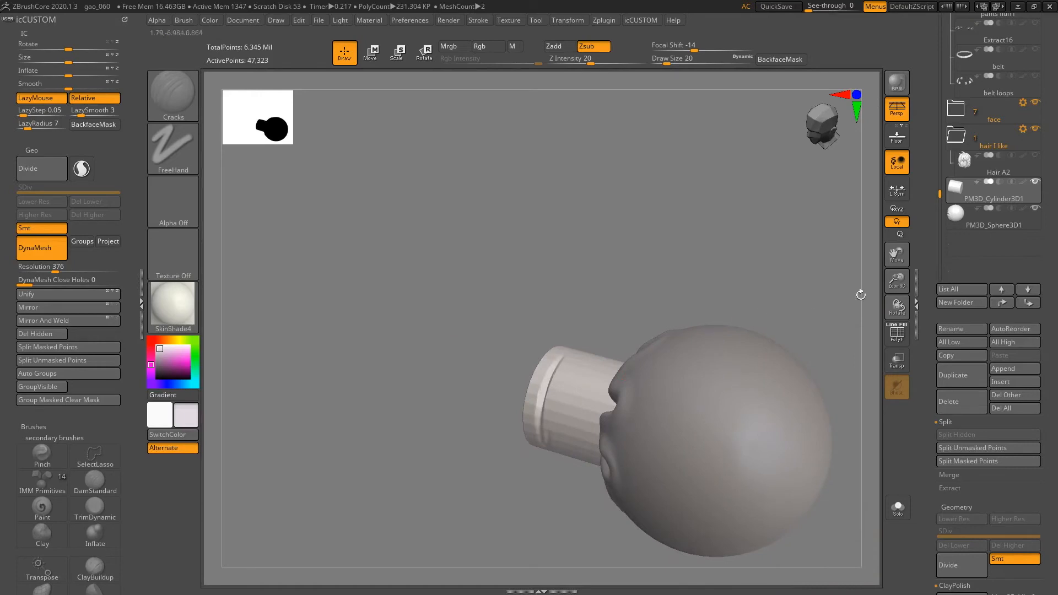
pyautogui.click(1035, 182)
pyautogui.keyDown('shift'); pyautogui.click(1036, 184); pyautogui.keyUp('shift')
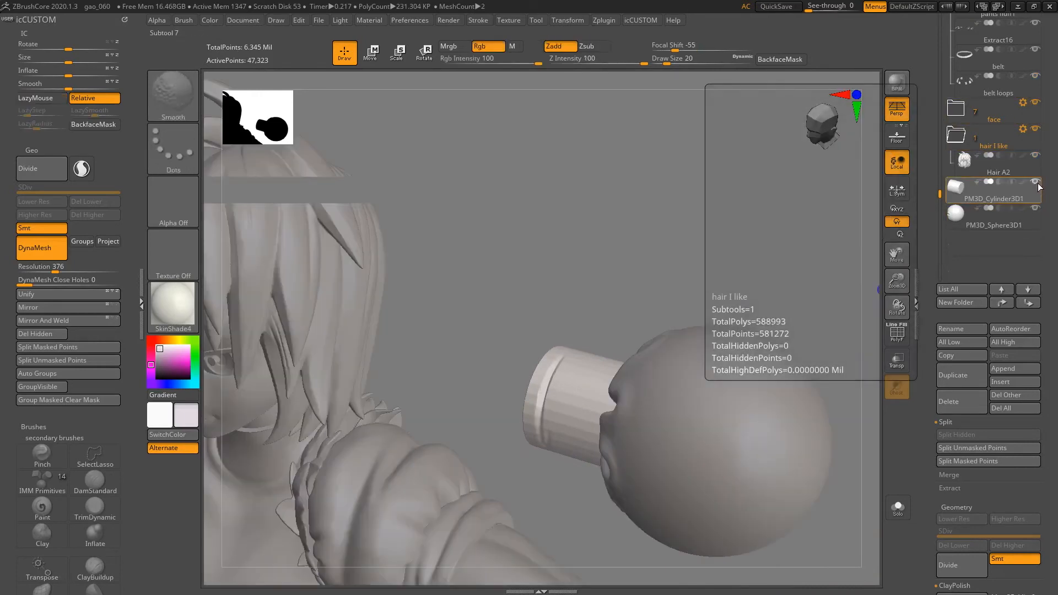
pyautogui.moveTo(560, 409); pyautogui.dragTo(576, 370, button='right')
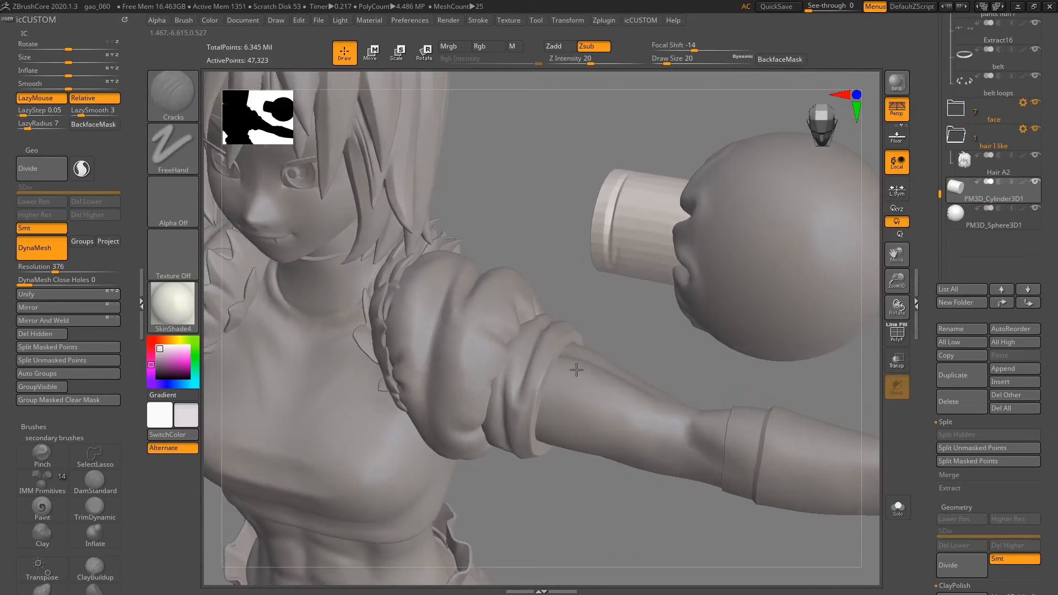
# Build up a zigzag fold ridge beside the cylinder's groove with ClayBuildup, reducing the draw size to 27.
pyautogui.moveTo(617, 235)
pyautogui.keyDown('ctrl'); pyautogui.mouseDown(button='right')
pyautogui.moveTo(678, 229)
pyautogui.moveTo(647, 232)
pyautogui.moveTo(626, 256)
pyautogui.moveTo(627, 242)
pyautogui.moveTo(651, 256)
pyautogui.mouseUp(button='right'); pyautogui.keyUp('ctrl')
pyautogui.press('s')
pyautogui.moveTo(592, 276); pyautogui.dragTo(599, 276)
pyautogui.moveTo(590, 207); pyautogui.dragTo(593, 191)
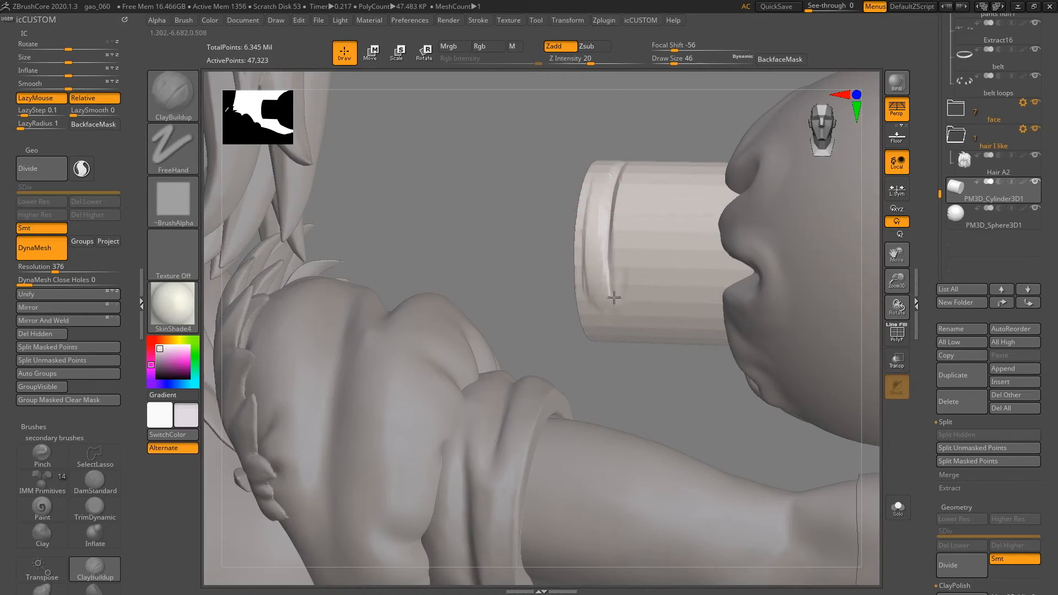
pyautogui.moveTo(611, 317)
pyautogui.mouseDown()
pyautogui.moveTo(643, 201)
pyautogui.moveTo(657, 215)
pyautogui.moveTo(654, 196)
pyautogui.moveTo(662, 294)
pyautogui.mouseUp()
pyautogui.press('s')
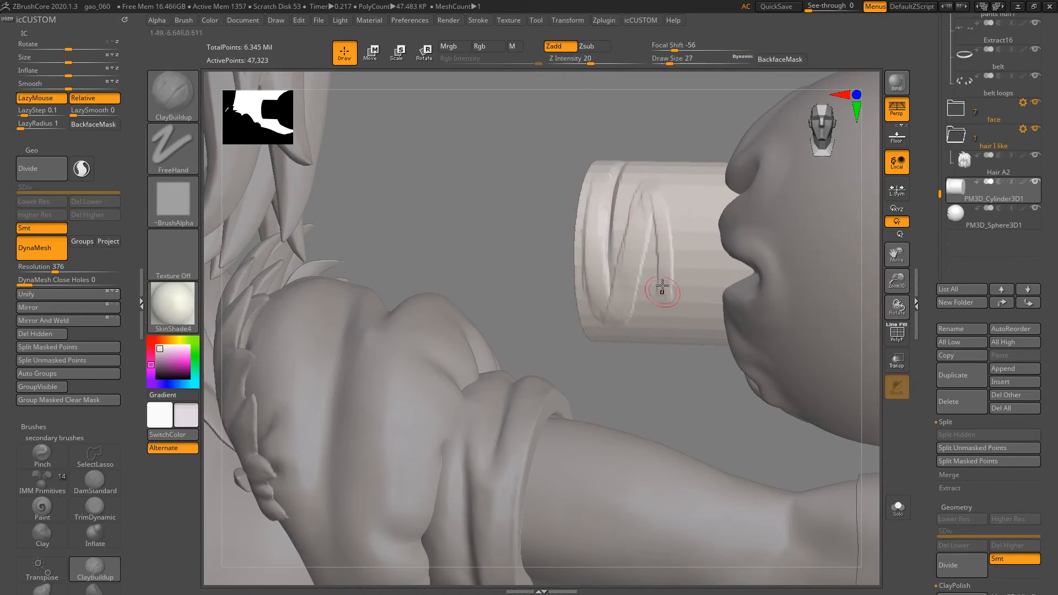
pyautogui.moveTo(654, 194)
pyautogui.mouseDown()
pyautogui.moveTo(633, 276)
pyautogui.moveTo(608, 219)
pyautogui.mouseUp()
pyautogui.moveTo(611, 160); pyautogui.dragTo(611, 343)
# Isolate the cylinder with Solo and thicken the zigzag ridge's strands and bends with ClayBuildup.
pyautogui.hotkey('shift', 's')
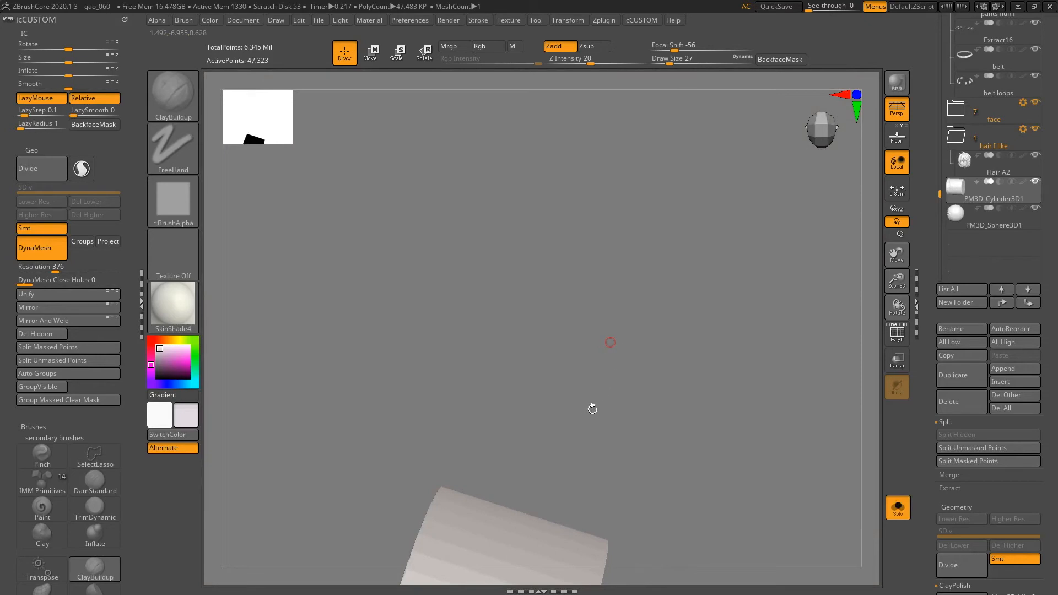
pyautogui.press('f')
pyautogui.press('f')
pyautogui.moveTo(564, 352)
pyautogui.keyDown('alt'); pyautogui.mouseDown(button='right')
pyautogui.moveTo(654, 314)
pyautogui.moveTo(586, 342)
pyautogui.moveTo(590, 287)
pyautogui.moveTo(557, 312)
pyautogui.moveTo(564, 342)
pyautogui.moveTo(585, 319)
pyautogui.mouseUp(button='right'); pyautogui.keyUp('alt')
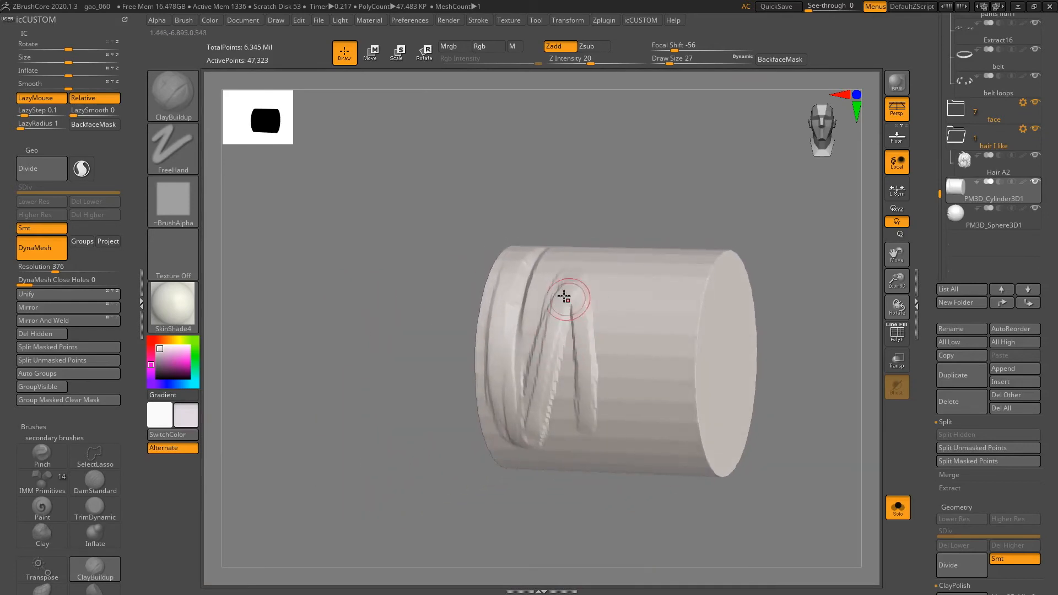
pyautogui.moveTo(576, 278); pyautogui.dragTo(588, 360)
pyautogui.moveTo(570, 290)
pyautogui.mouseDown()
pyautogui.moveTo(539, 361)
pyautogui.moveTo(530, 417)
pyautogui.mouseUp()
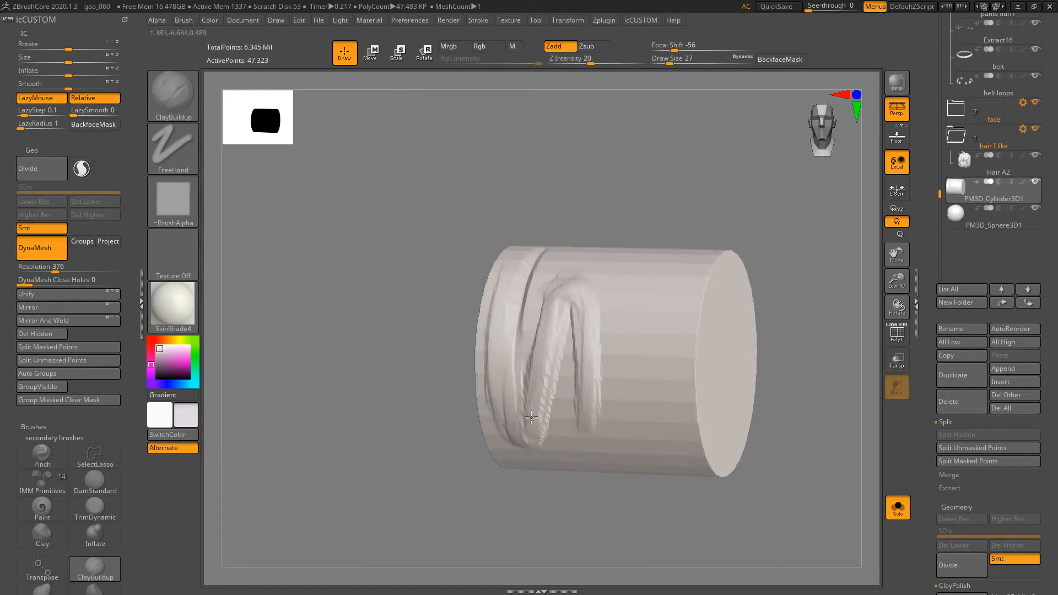
pyautogui.moveTo(515, 264); pyautogui.dragTo(515, 249, button='right')
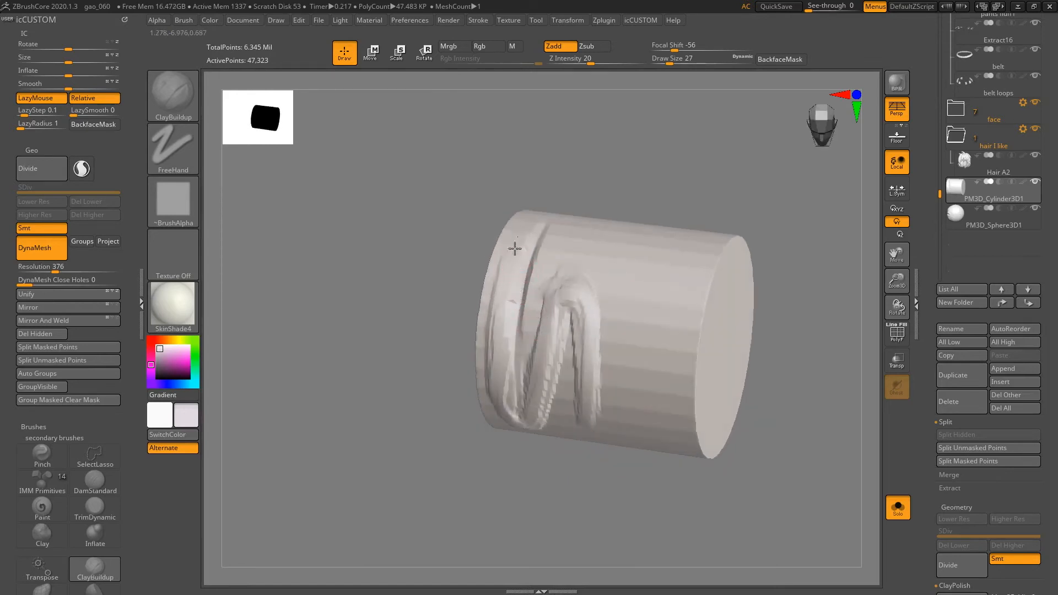
pyautogui.moveTo(501, 337); pyautogui.dragTo(513, 299)
pyautogui.moveTo(510, 409); pyautogui.dragTo(504, 392, button='right')
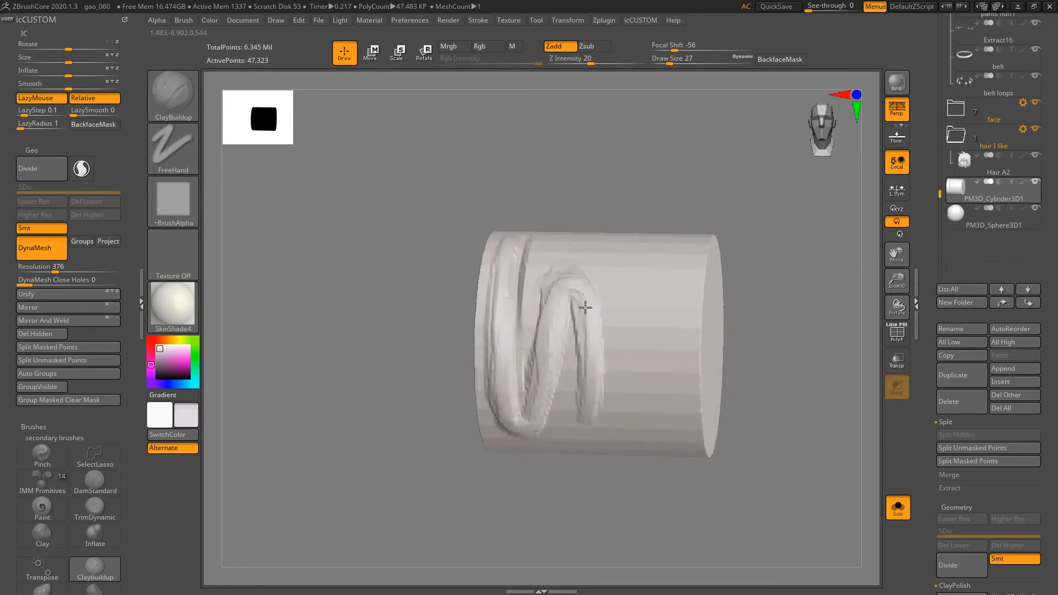
# Refine the valleys between the zigzag folds on the cylinder, adjusting the brush size between strokes.
pyautogui.moveTo(587, 388); pyautogui.dragTo(567, 345, button='right')
pyautogui.press('2')
pyautogui.press('s')
pyautogui.moveTo(567, 346); pyautogui.dragTo(571, 438)
pyautogui.moveTo(588, 384); pyautogui.dragTo(571, 366, button='right')
pyautogui.press('s')
pyautogui.moveTo(571, 365); pyautogui.dragTo(563, 425)
# Smooth the cylinder's zigzag folds into soft cloth shapes at draw size 51.
pyautogui.moveTo(571, 326)
pyautogui.mouseDown(button='right')
pyautogui.moveTo(575, 377)
pyautogui.moveTo(525, 330)
pyautogui.moveTo(537, 327)
pyautogui.moveTo(521, 347)
pyautogui.mouseUp(button='right')
pyautogui.press('s')
pyautogui.moveTo(516, 348); pyautogui.dragTo(521, 350)
pyautogui.moveTo(534, 217); pyautogui.dragTo(576, 292, button='right')
pyautogui.press('s')
pyautogui.moveTo(566, 286); pyautogui.dragTo(557, 286)
pyautogui.moveTo(583, 336)
pyautogui.mouseDown(button='right')
pyautogui.moveTo(606, 321)
pyautogui.moveTo(586, 345)
pyautogui.mouseUp(button='right')
pyautogui.press('s')
pyautogui.moveTo(566, 333); pyautogui.dragTo(571, 334)
pyautogui.press('shift')
pyautogui.keyDown('shift'); pyautogui.moveTo(515, 378); pyautogui.dragTo(539, 447); pyautogui.keyUp('shift')
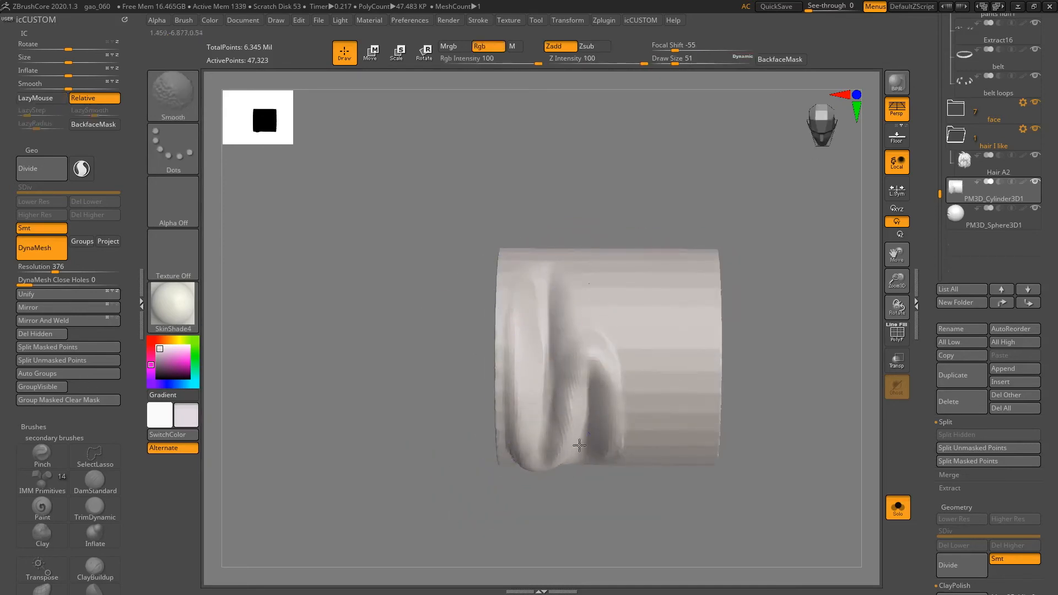
# Reinforce the zigzag fold's upper arch and lower bend with ClayBuildup at draw size 31.
pyautogui.moveTo(624, 406); pyautogui.dragTo(610, 361, button='right')
pyautogui.press('s')
pyautogui.moveTo(621, 355); pyautogui.dragTo(615, 355)
pyautogui.moveTo(615, 354); pyautogui.dragTo(578, 312, button='right')
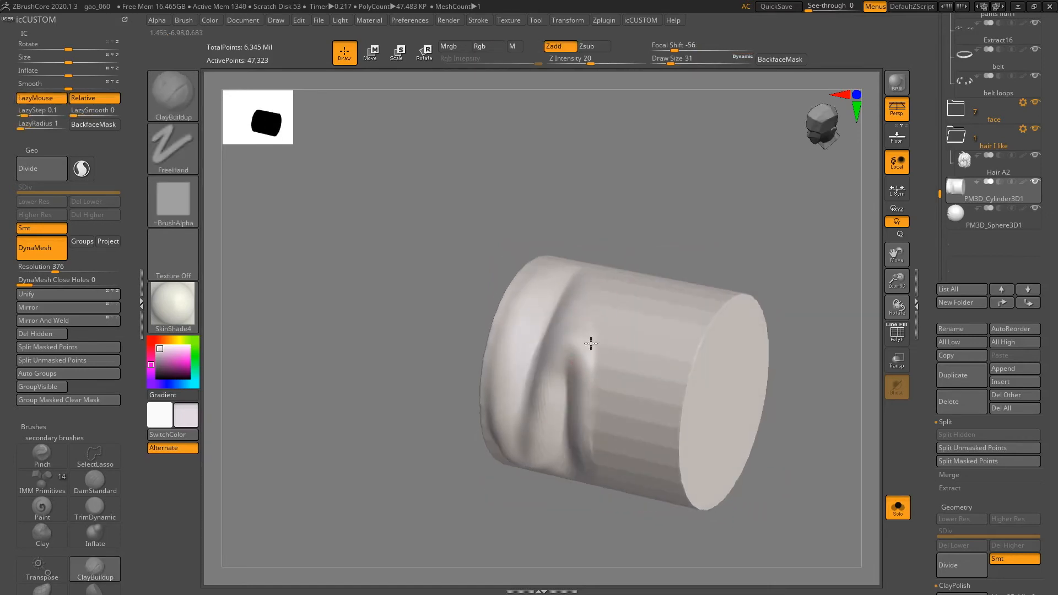
pyautogui.moveTo(600, 444)
pyautogui.mouseDown()
pyautogui.moveTo(602, 337)
pyautogui.moveTo(571, 333)
pyautogui.moveTo(589, 380)
pyautogui.mouseUp()
pyautogui.moveTo(579, 339); pyautogui.dragTo(557, 345)
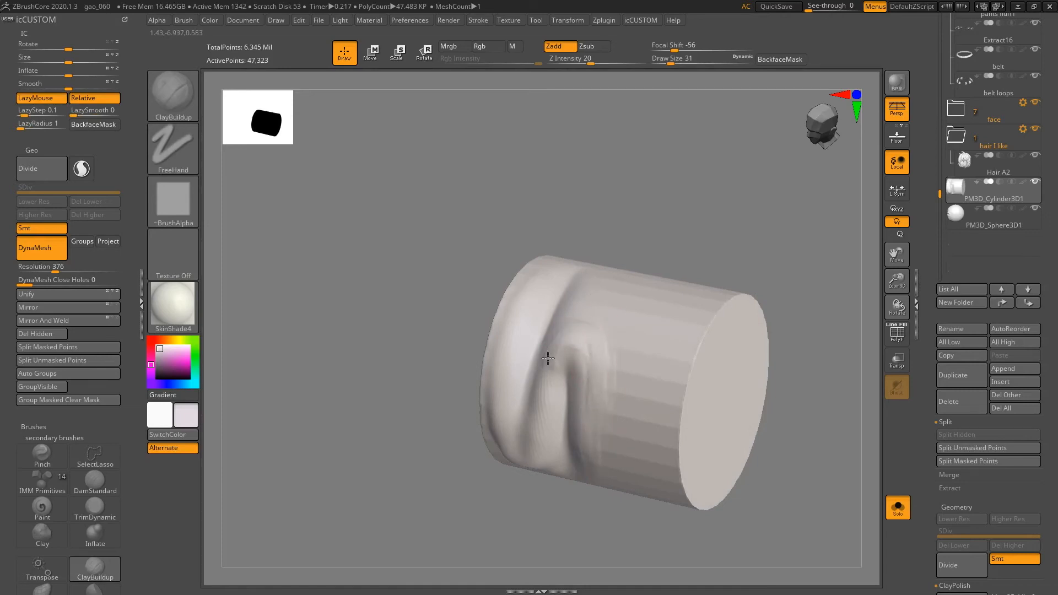
pyautogui.moveTo(567, 398); pyautogui.dragTo(579, 355, button='right')
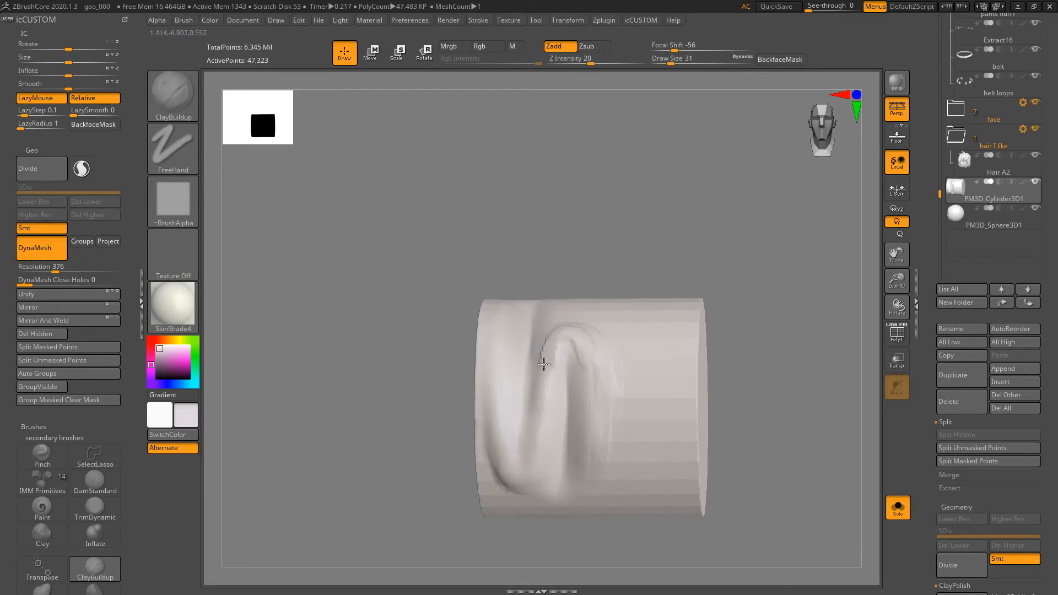
pyautogui.moveTo(527, 474); pyautogui.dragTo(497, 465, button='right')
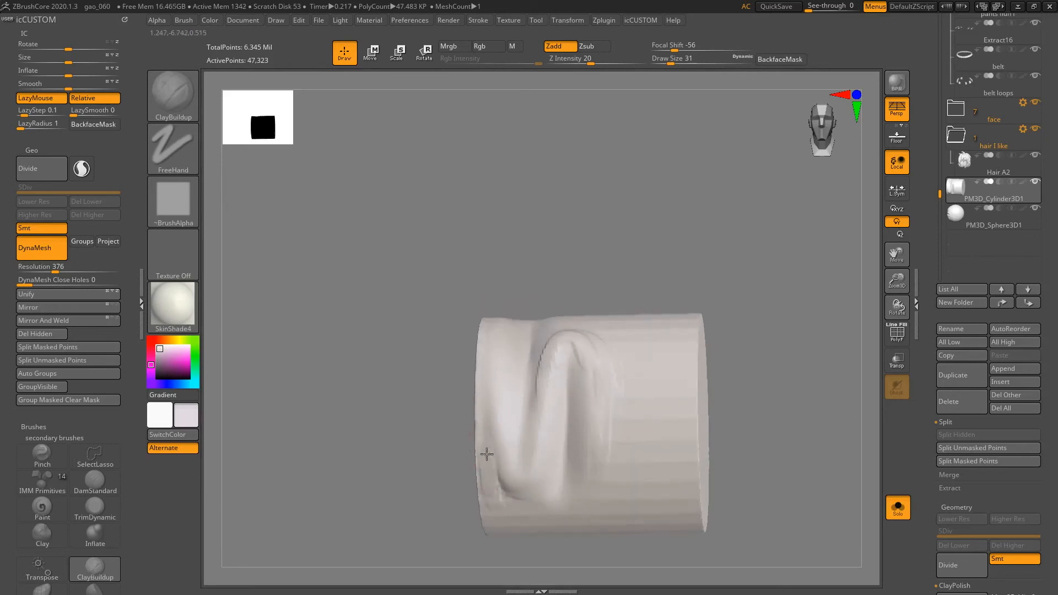
pyautogui.moveTo(497, 444); pyautogui.dragTo(530, 472)
# Smooth the reinforced bends so they blend into the cylinder's surface.
pyautogui.press('shift')
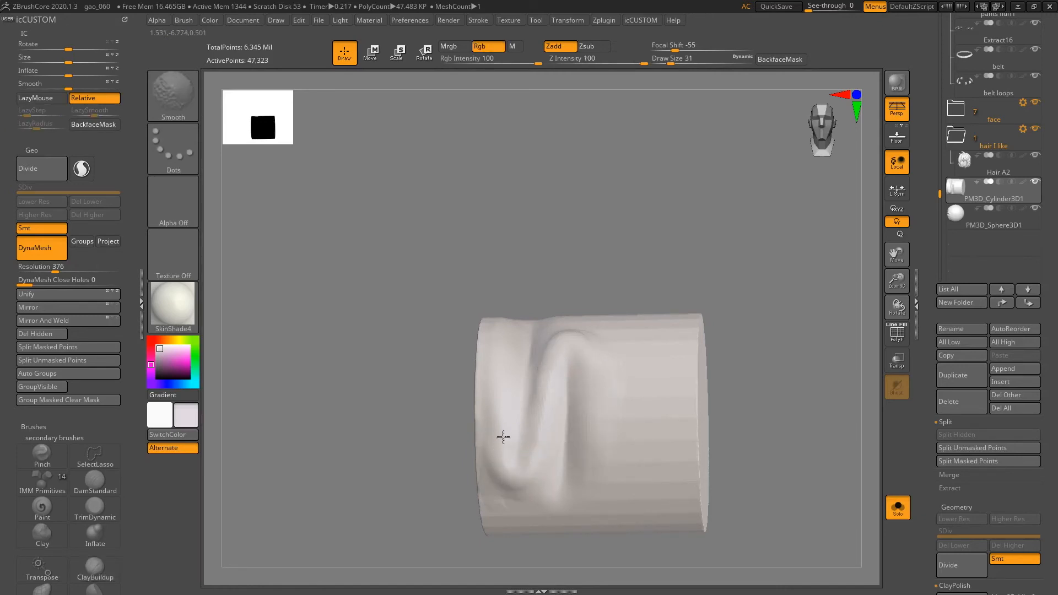
pyautogui.moveTo(522, 326)
pyautogui.mouseDown(button='right')
pyautogui.moveTo(569, 356)
pyautogui.moveTo(539, 333)
pyautogui.mouseUp(button='right')
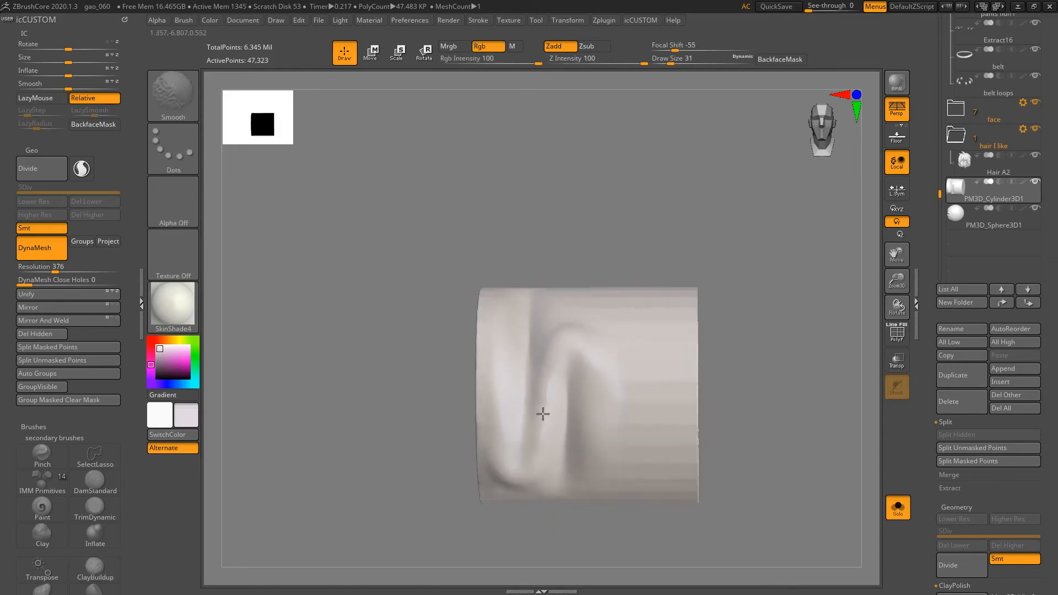
pyautogui.moveTo(537, 463)
pyautogui.mouseDown(button='right')
pyautogui.moveTo(633, 309)
pyautogui.moveTo(604, 411)
pyautogui.moveTo(619, 429)
pyautogui.moveTo(637, 361)
pyautogui.mouseUp(button='right')
# Turn off Solo to compare the folds with the character's sleeve, and hide the character's subtools again.
pyautogui.moveTo(976, 221)
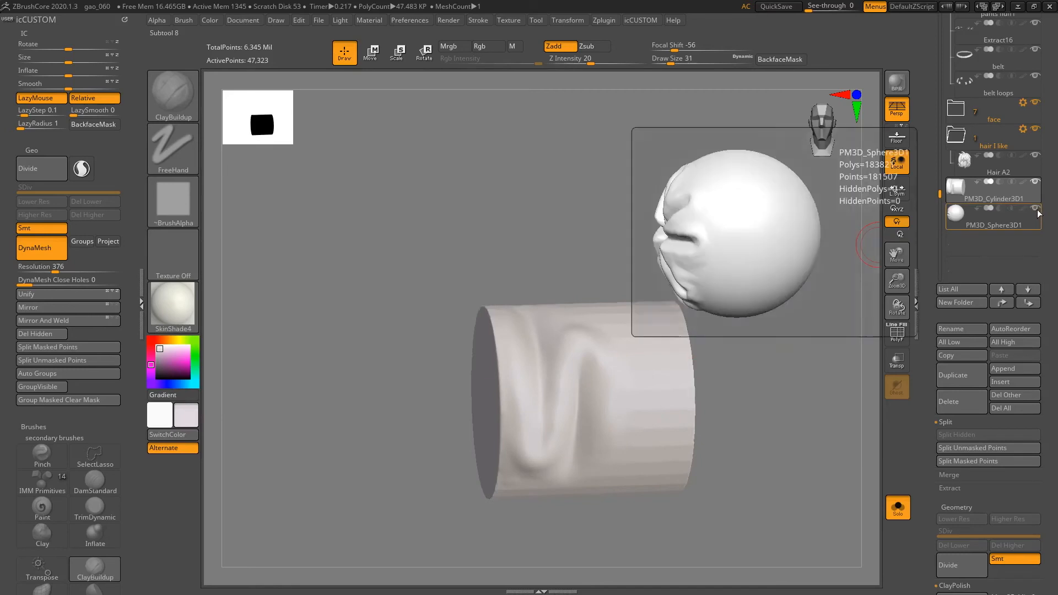
pyautogui.click(1038, 194)
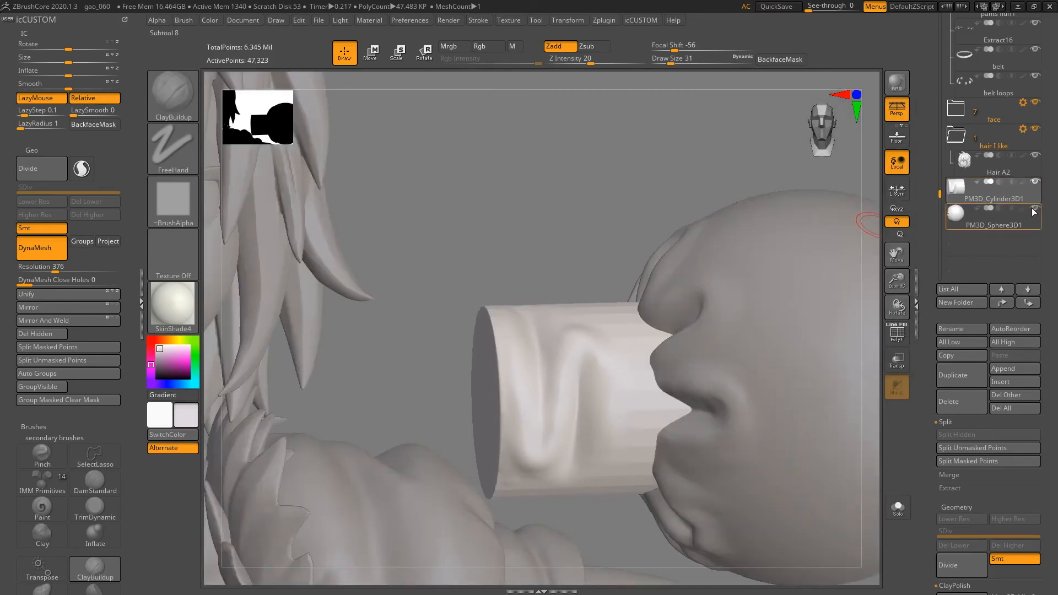
pyautogui.moveTo(1035, 213)
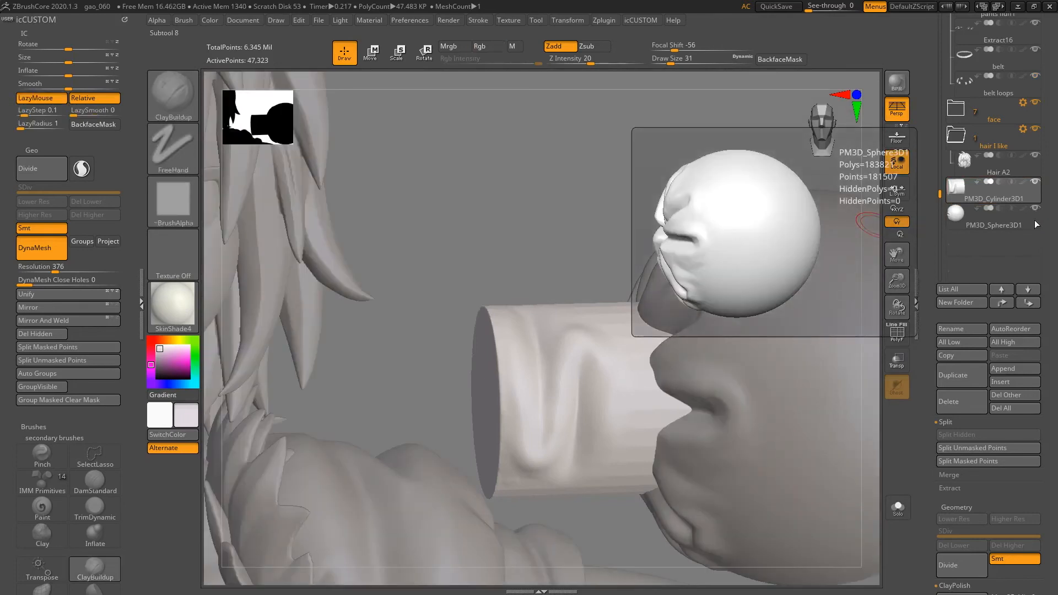
pyautogui.keyDown('ctrl'); pyautogui.moveTo(625, 359); pyautogui.dragTo(625, 358, button='right'); pyautogui.keyUp('ctrl')
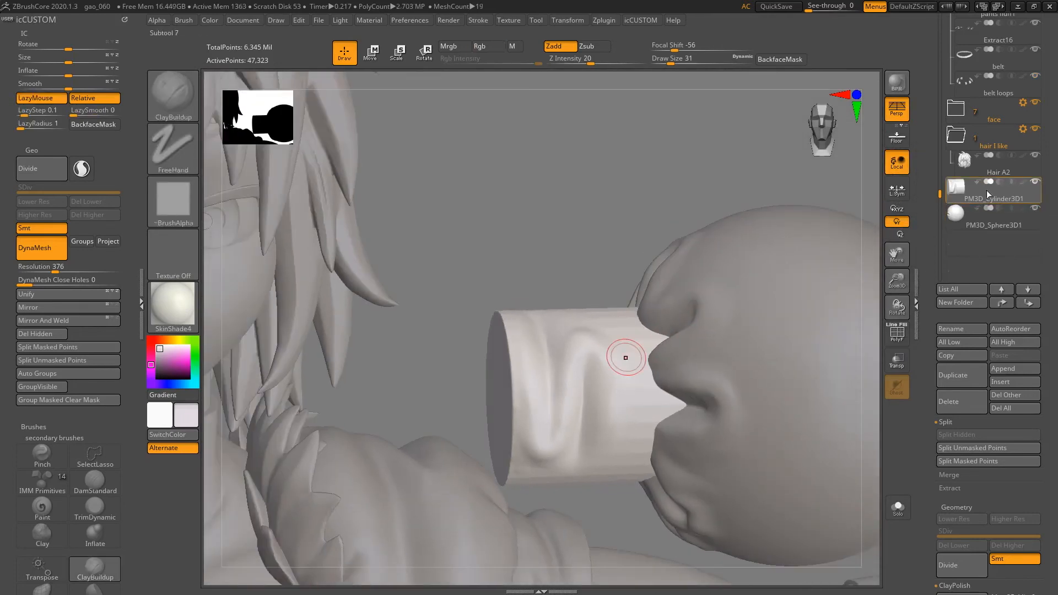
pyautogui.click(963, 171)
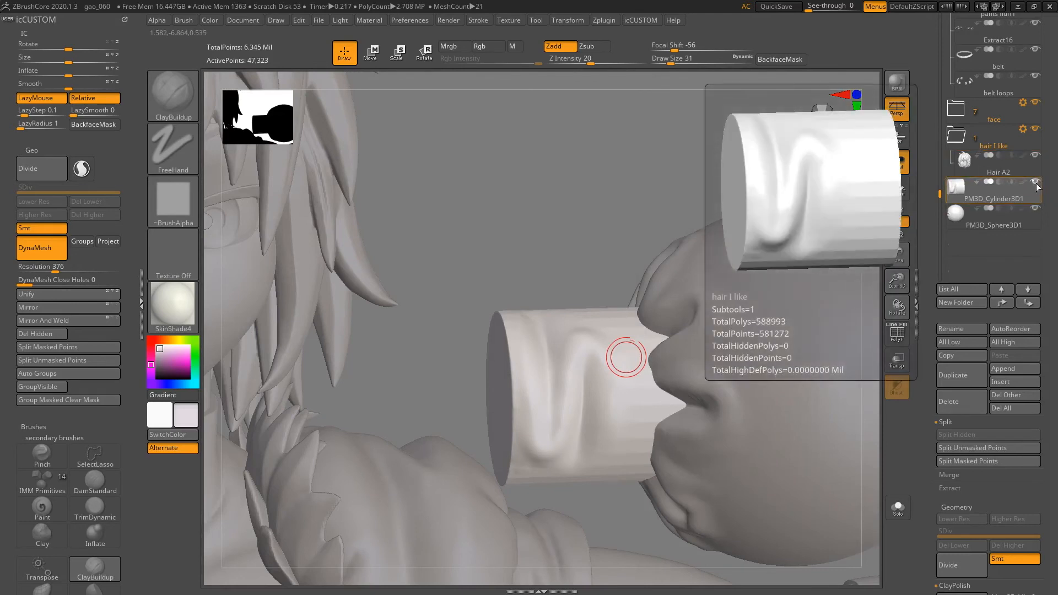
pyautogui.keyDown('shift'); pyautogui.click(1037, 186); pyautogui.keyUp('shift')
# Switch to ClayBuildup and continue the folds from the zigzag's lower bend around the cylinder.
pyautogui.moveTo(598, 407)
pyautogui.mouseDown(button='right')
pyautogui.moveTo(569, 345)
pyautogui.moveTo(600, 376)
pyautogui.moveTo(584, 354)
pyautogui.moveTo(597, 358)
pyautogui.moveTo(618, 398)
pyautogui.moveTo(588, 451)
pyautogui.moveTo(576, 349)
pyautogui.moveTo(588, 264)
pyautogui.moveTo(592, 391)
pyautogui.moveTo(583, 406)
pyautogui.moveTo(583, 271)
pyautogui.moveTo(571, 437)
pyautogui.moveTo(588, 303)
pyautogui.moveTo(537, 405)
pyautogui.moveTo(573, 421)
pyautogui.moveTo(548, 349)
pyautogui.moveTo(548, 392)
pyautogui.moveTo(579, 338)
pyautogui.moveTo(566, 378)
pyautogui.moveTo(529, 321)
pyautogui.moveTo(563, 343)
pyautogui.moveTo(555, 321)
pyautogui.mouseUp(button='right')
pyautogui.press('b')
pyautogui.press('c')
pyautogui.press('b')
pyautogui.press('s')
pyautogui.moveTo(538, 303); pyautogui.dragTo(531, 305)
# Deepen the creases between the continued folds with the Cracks brush.
pyautogui.moveTo(546, 384)
pyautogui.mouseDown(button='right')
pyautogui.moveTo(551, 329)
pyautogui.moveTo(541, 347)
pyautogui.mouseUp(button='right')
pyautogui.press('b')
pyautogui.press('c')
pyautogui.press('r')
pyautogui.press('s')
pyautogui.moveTo(526, 387); pyautogui.dragTo(539, 386)
pyautogui.moveTo(545, 375); pyautogui.dragTo(525, 456, button='right')
pyautogui.moveTo(526, 395)
pyautogui.mouseDown(button='right')
pyautogui.moveTo(534, 336)
pyautogui.moveTo(545, 338)
pyautogui.moveTo(539, 325)
pyautogui.mouseUp(button='right')
# Sculpt a second zigzag ridge on the cylinder's far side with ClayBuildup, enlarging the draw size to 33.
pyautogui.press('b')
pyautogui.press('c')
pyautogui.press('b')
pyautogui.press('[')
pyautogui.press('[')
pyautogui.press('[')
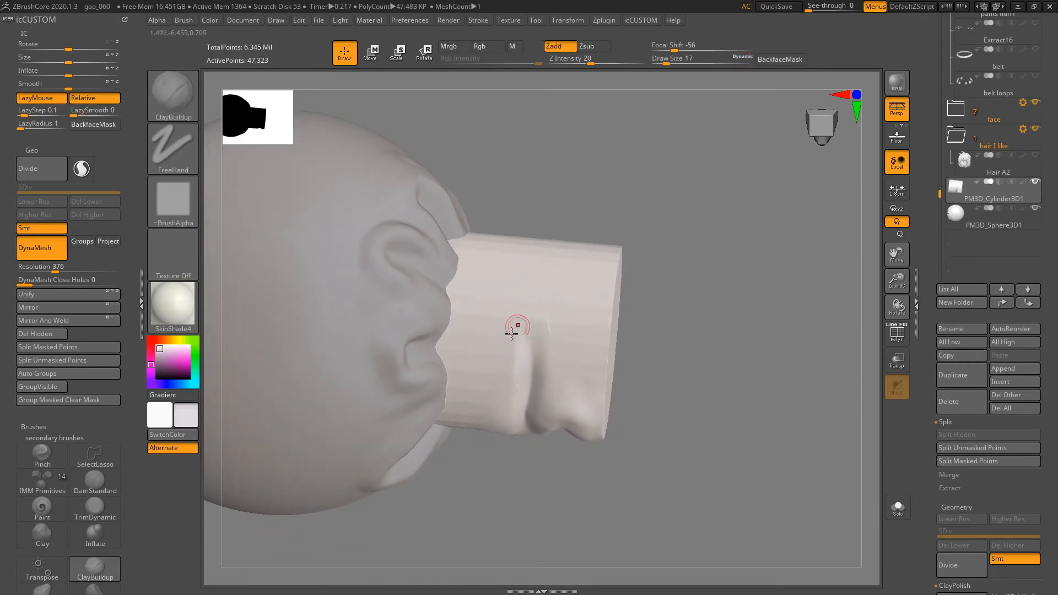
pyautogui.moveTo(572, 313)
pyautogui.mouseDown(button='right')
pyautogui.moveTo(598, 316)
pyautogui.moveTo(564, 352)
pyautogui.mouseUp(button='right')
pyautogui.press(']')
pyautogui.press(']')
pyautogui.press(']')
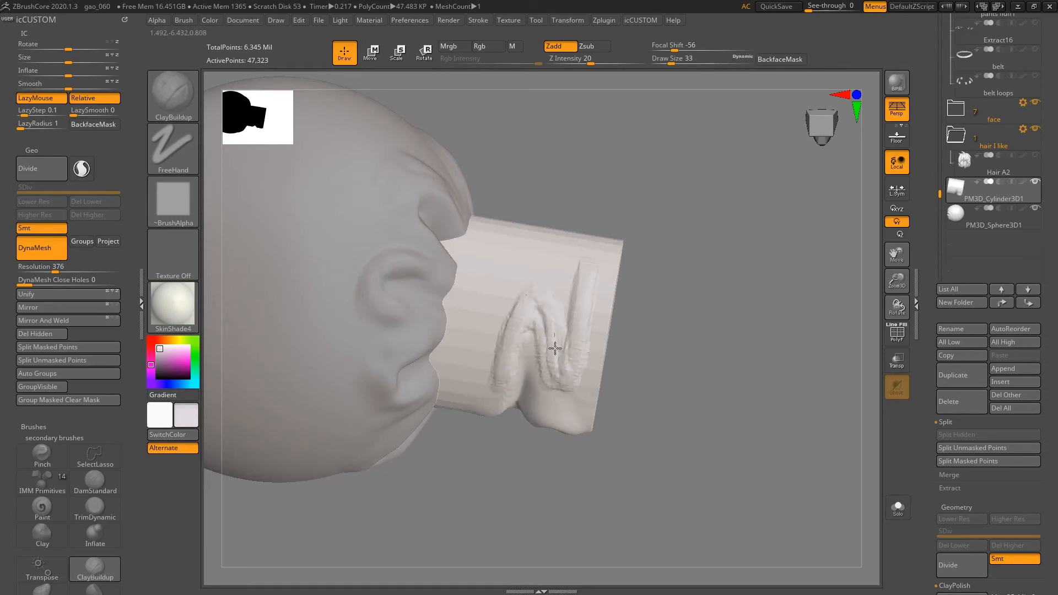
# Extend the folds around the cylinder's side with ClayBuildup strokes, reducing the draw size to 18.
pyautogui.moveTo(584, 316)
pyautogui.mouseDown(button='right')
pyautogui.moveTo(595, 279)
pyautogui.moveTo(577, 319)
pyautogui.moveTo(593, 309)
pyautogui.moveTo(584, 321)
pyautogui.moveTo(579, 237)
pyautogui.moveTo(570, 319)
pyautogui.moveTo(590, 293)
pyautogui.moveTo(576, 330)
pyautogui.moveTo(567, 286)
pyautogui.moveTo(547, 296)
pyautogui.mouseUp(button='right')
pyautogui.moveTo(550, 247)
pyautogui.mouseDown()
pyautogui.moveTo(542, 378)
pyautogui.moveTo(580, 310)
pyautogui.mouseUp()
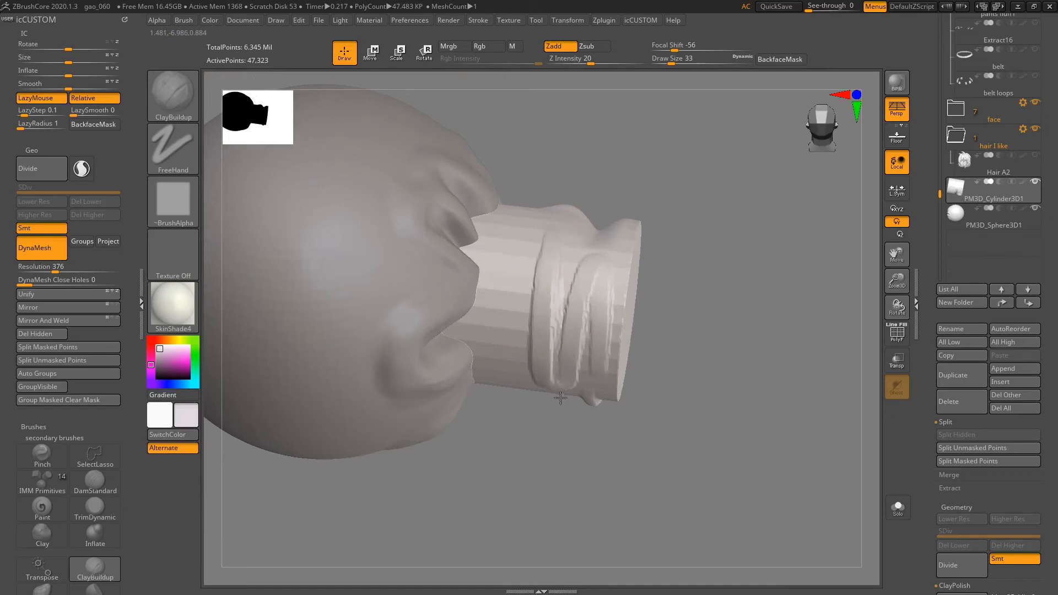
pyautogui.moveTo(613, 377)
pyautogui.mouseDown(button='right')
pyautogui.moveTo(609, 321)
pyautogui.moveTo(600, 335)
pyautogui.moveTo(609, 345)
pyautogui.moveTo(593, 309)
pyautogui.mouseUp(button='right')
pyautogui.press('s')
pyautogui.moveTo(592, 290); pyautogui.dragTo(585, 290)
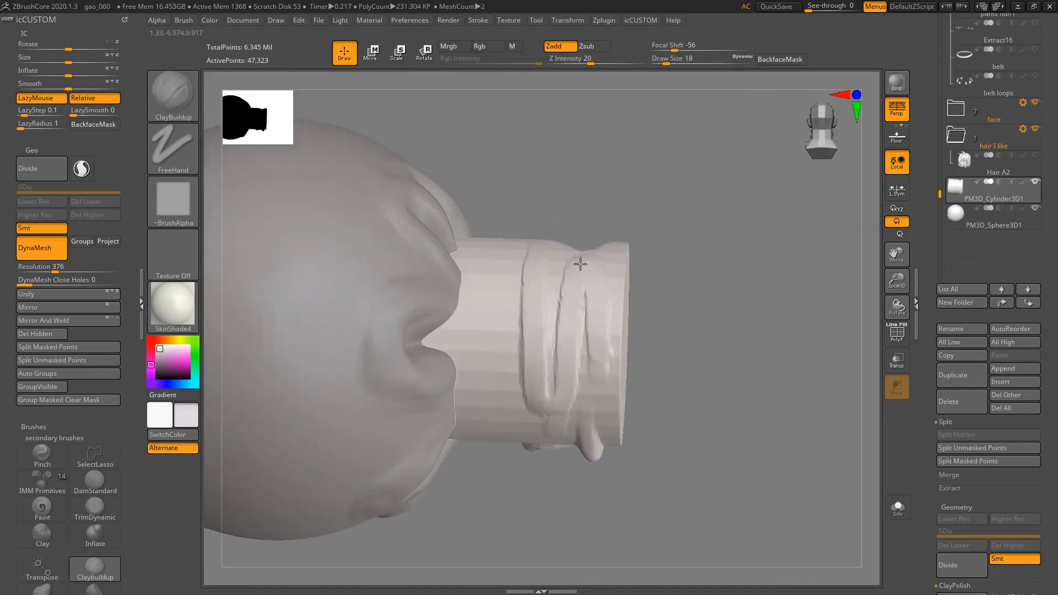
pyautogui.moveTo(555, 406); pyautogui.dragTo(534, 270)
pyautogui.moveTo(573, 420); pyautogui.dragTo(588, 334, button='right')
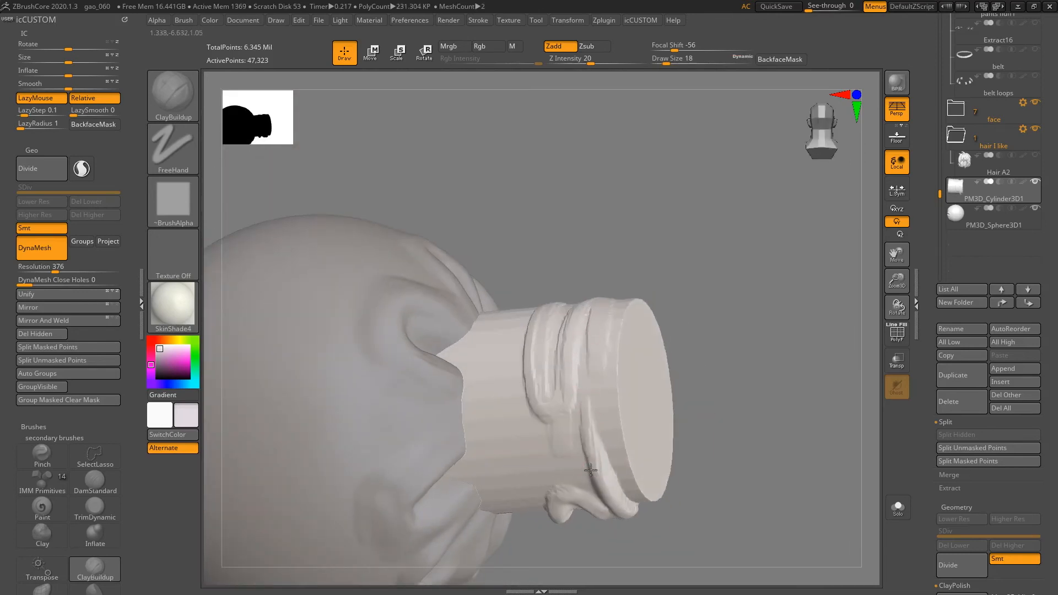
# Deepen the creases between the cylinder's side folds with the Cracks brush and smooth the ridges.
pyautogui.moveTo(598, 493); pyautogui.dragTo(605, 449, button='right')
pyautogui.press('s')
pyautogui.moveTo(604, 449); pyautogui.dragTo(611, 451)
pyautogui.moveTo(584, 457)
pyautogui.mouseDown(button='right')
pyautogui.moveTo(598, 432)
pyautogui.moveTo(573, 447)
pyautogui.moveTo(589, 496)
pyautogui.mouseUp(button='right')
pyautogui.moveTo(594, 372); pyautogui.dragTo(587, 324, button='right')
pyautogui.press('2')
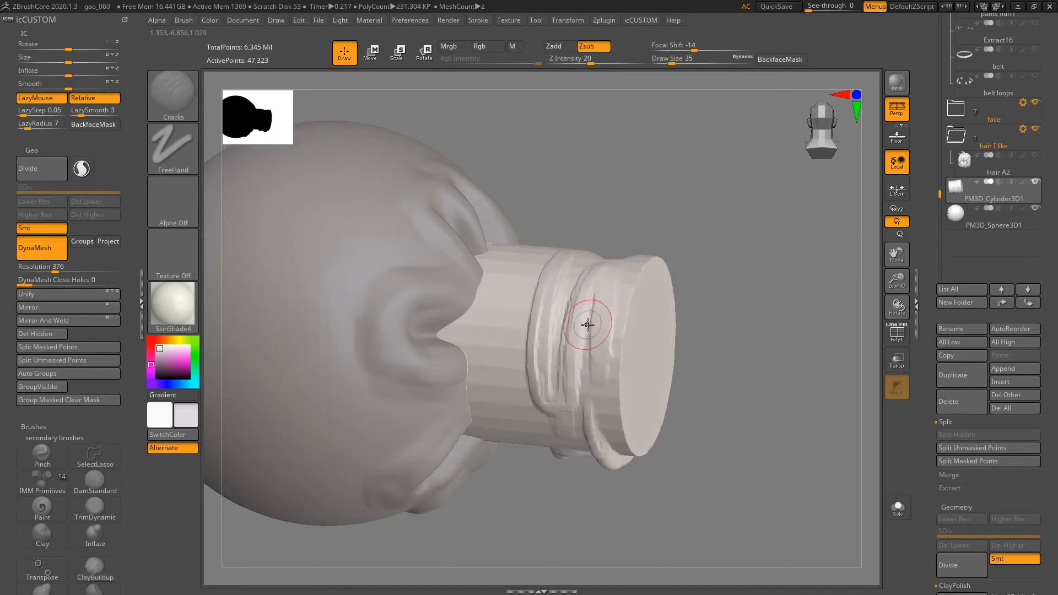
pyautogui.moveTo(588, 386); pyautogui.dragTo(588, 420, button='right')
pyautogui.press('shift')
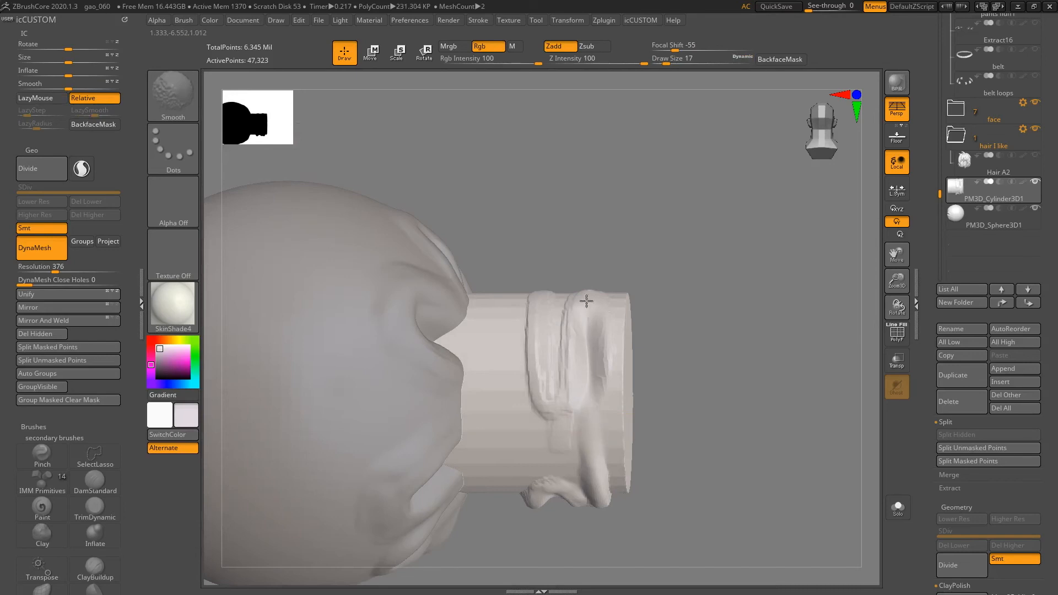
pyautogui.moveTo(613, 415)
pyautogui.mouseDown(button='right')
pyautogui.moveTo(592, 372)
pyautogui.moveTo(608, 402)
pyautogui.moveTo(625, 370)
pyautogui.moveTo(557, 432)
pyautogui.moveTo(612, 382)
pyautogui.moveTo(562, 470)
pyautogui.moveTo(592, 369)
pyautogui.moveTo(491, 430)
pyautogui.moveTo(590, 390)
pyautogui.moveTo(571, 379)
pyautogui.mouseUp(button='right')
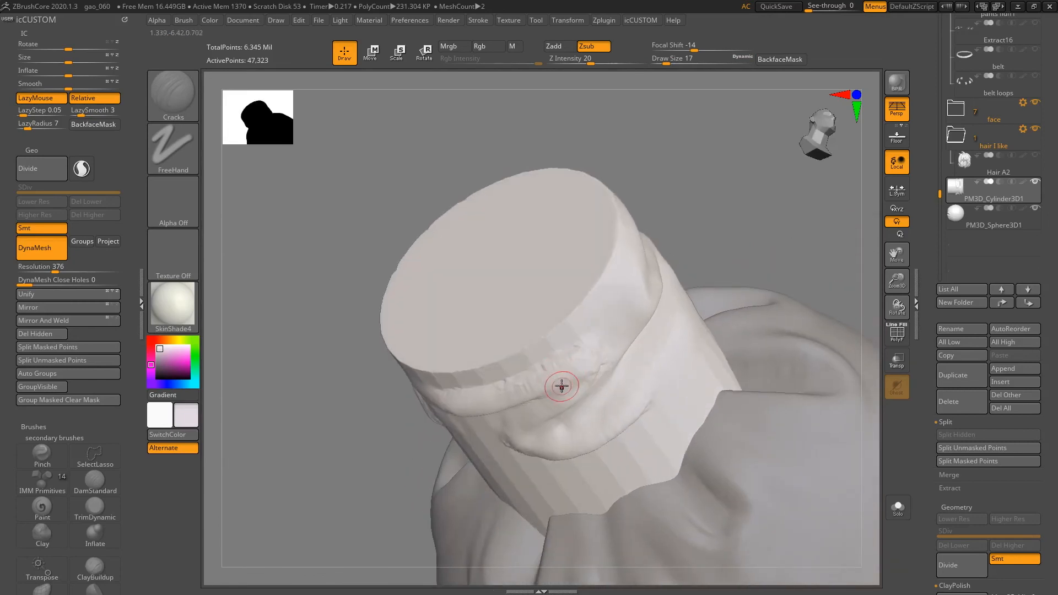
# Fill out the fold near the cylinder's open end with ClayBuildup at draw size 37 and smooth it.
pyautogui.press('b')
pyautogui.press('c')
pyautogui.press('b')
pyautogui.press('s')
pyautogui.moveTo(505, 385); pyautogui.dragTo(512, 384)
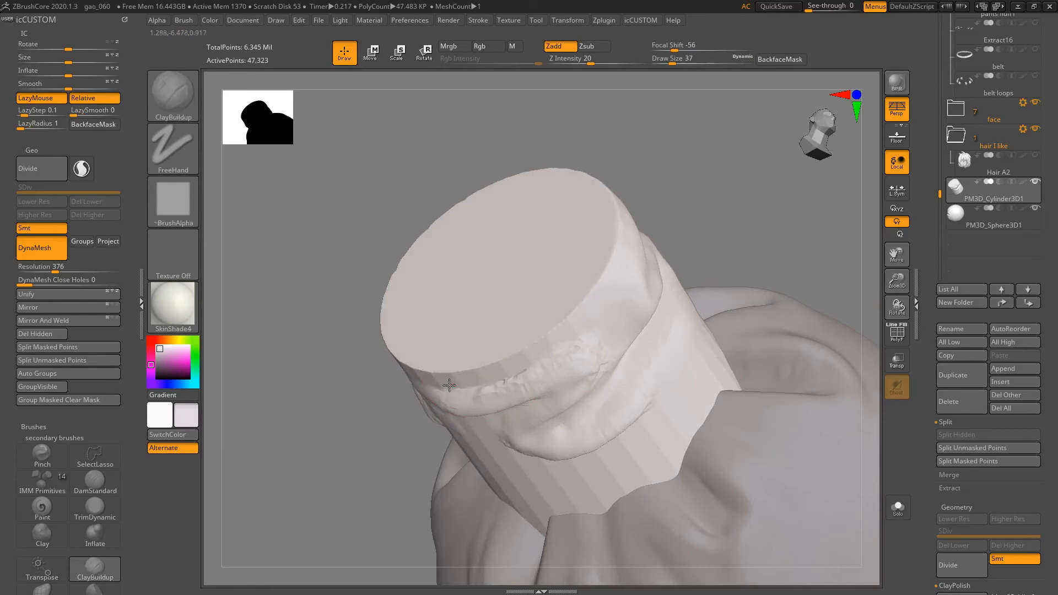
pyautogui.press('shift')
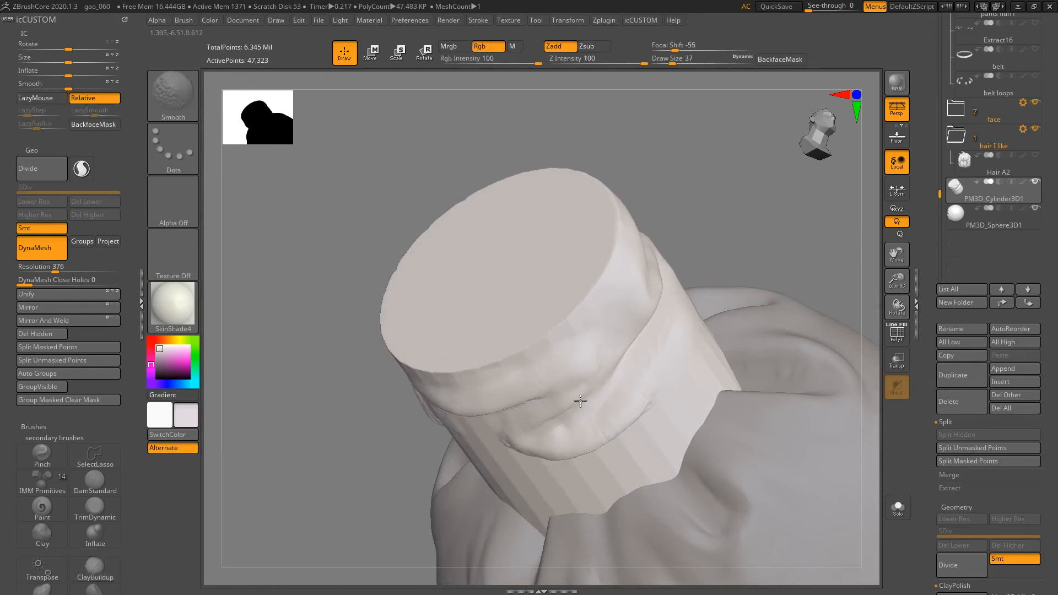
# Define the creases of the zigzag below the filled-out fold with the Cracks brush and soften the surface.
pyautogui.moveTo(610, 432)
pyautogui.mouseDown(button='right')
pyautogui.moveTo(609, 404)
pyautogui.moveTo(592, 391)
pyautogui.mouseUp(button='right')
pyautogui.press('4')
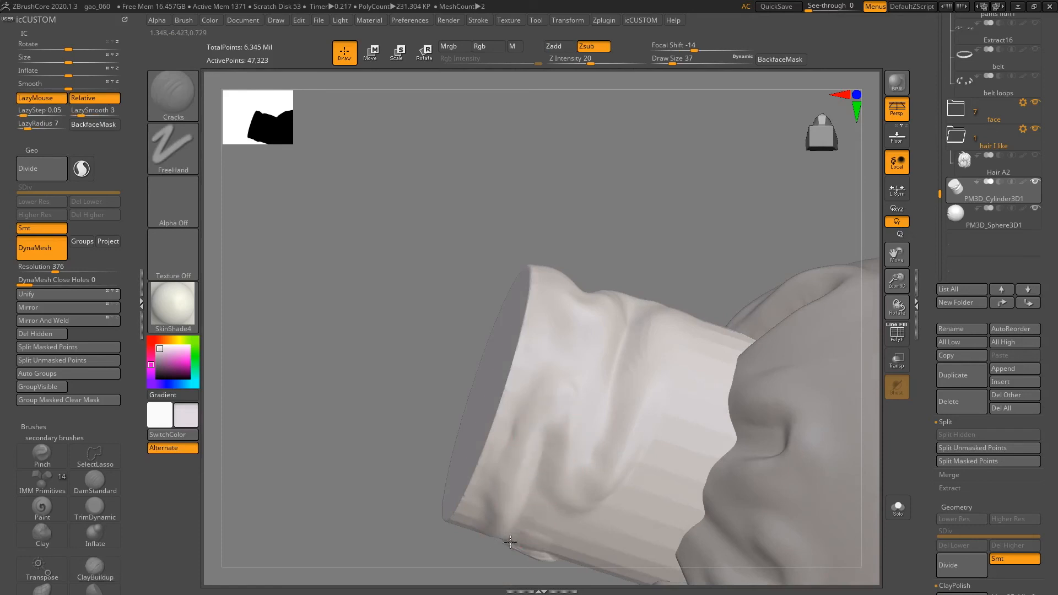
pyautogui.moveTo(638, 369)
pyautogui.mouseDown(button='right')
pyautogui.moveTo(668, 420)
pyautogui.moveTo(692, 366)
pyautogui.moveTo(639, 349)
pyautogui.mouseUp(button='right')
pyautogui.press('shift')
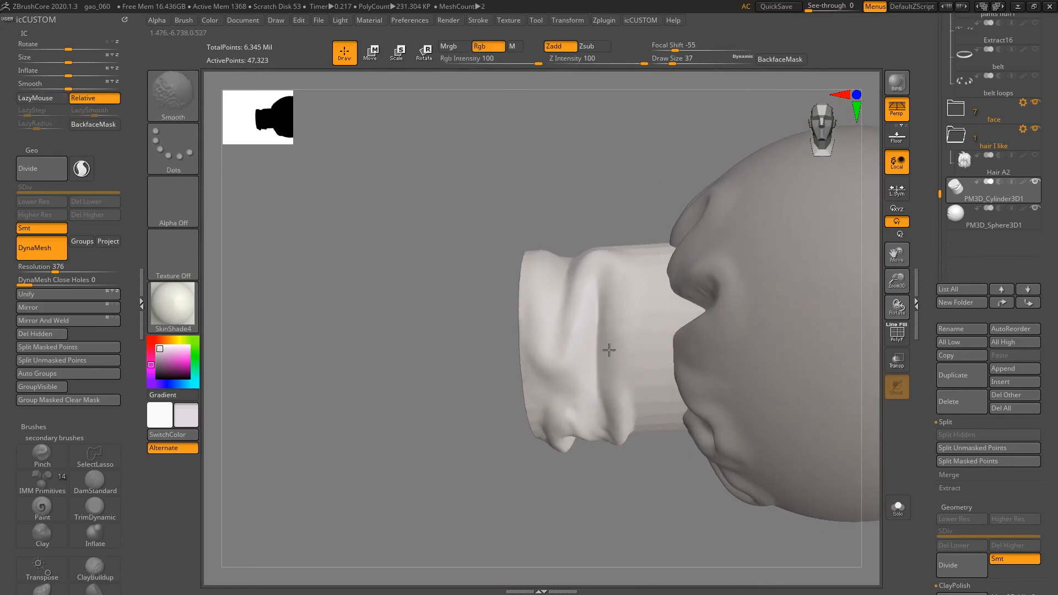
pyautogui.keyDown('alt'); pyautogui.moveTo(676, 326); pyautogui.dragTo(639, 334, button='right'); pyautogui.keyUp('alt')
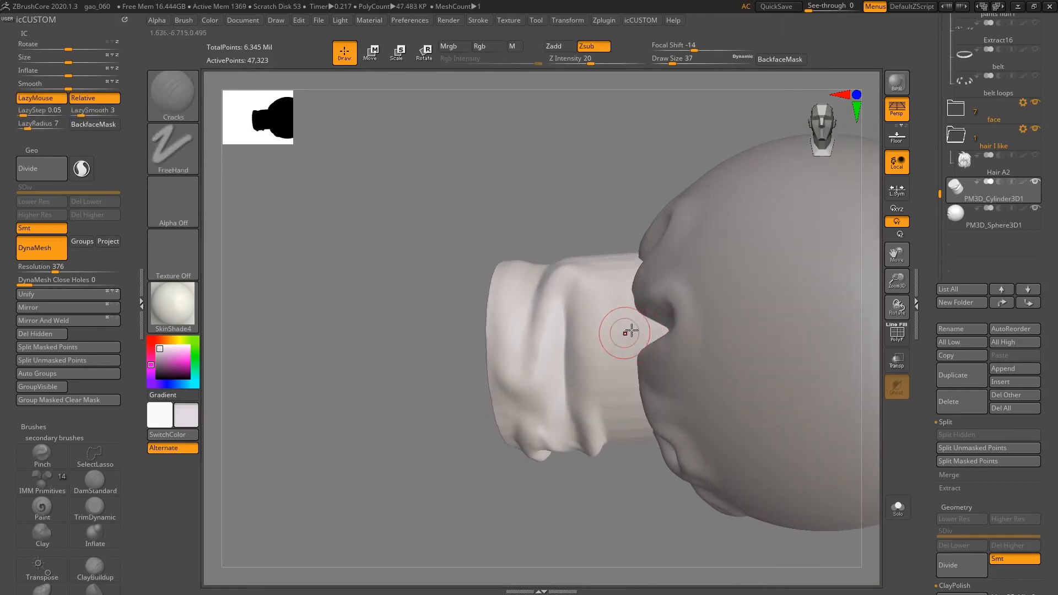
# Isolate the cylinder with Solo and start another zigzag fold toward its plain end with ClayBuildup at draw size 22.
pyautogui.press('2')
pyautogui.press('s')
pyautogui.moveTo(625, 321); pyautogui.dragTo(619, 317)
pyautogui.hotkey('alt', 's')
pyautogui.moveTo(637, 335)
pyautogui.mouseDown(button='right')
pyautogui.moveTo(579, 351)
pyautogui.moveTo(594, 326)
pyautogui.moveTo(536, 293)
pyautogui.mouseUp(button='right')
pyautogui.moveTo(552, 274); pyautogui.dragTo(575, 359)
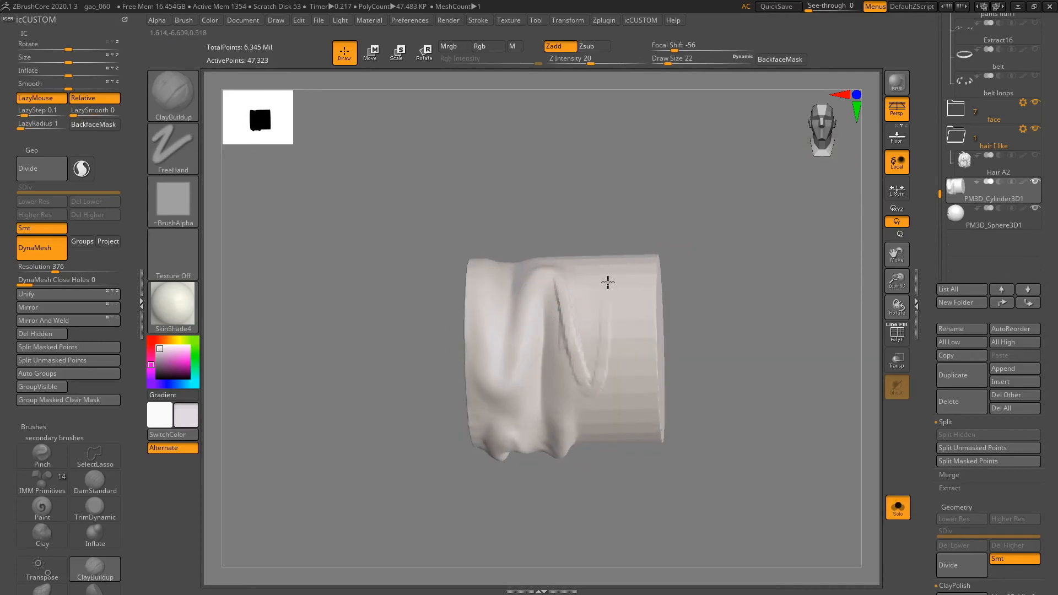
# Thicken the new zigzag fold, carry its ridge up toward the plain end, and smooth the strokes.
pyautogui.press('s')
pyautogui.moveTo(602, 354)
pyautogui.mouseDown()
pyautogui.moveTo(616, 355)
pyautogui.moveTo(573, 373)
pyautogui.mouseUp()
pyautogui.press('s')
pyautogui.press(']')
pyautogui.moveTo(550, 279); pyautogui.dragTo(593, 393)
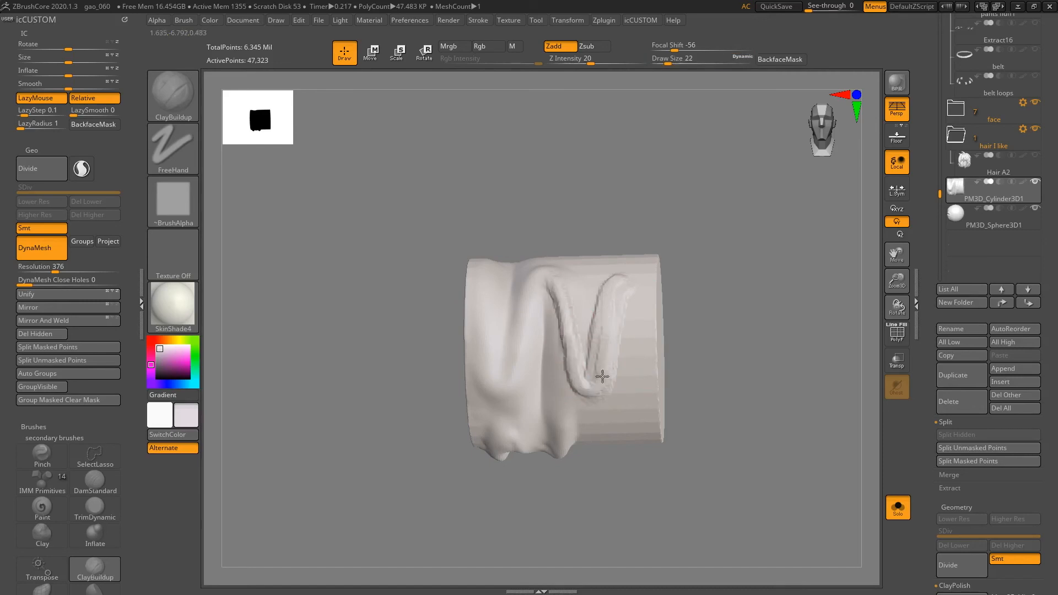
pyautogui.moveTo(635, 279)
pyautogui.mouseDown()
pyautogui.moveTo(604, 333)
pyautogui.moveTo(607, 318)
pyautogui.mouseUp()
pyautogui.moveTo(612, 321); pyautogui.dragTo(603, 312, button='right')
pyautogui.moveTo(601, 308)
pyautogui.keyDown('shift'); pyautogui.mouseDown()
pyautogui.moveTo(569, 352)
pyautogui.moveTo(545, 287)
pyautogui.mouseUp(); pyautogui.keyUp('shift')
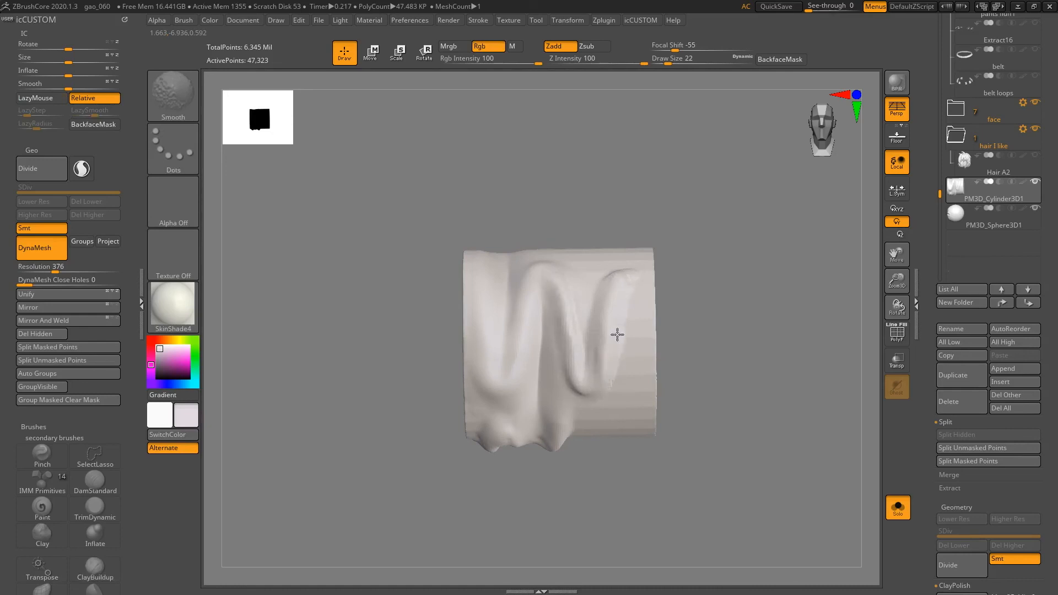
# Turn off Solo and sharpen the new zigzag's creases with the Cracks brush, reducing the draw size to 23.
pyautogui.moveTo(593, 312)
pyautogui.mouseDown(button='right')
pyautogui.moveTo(617, 307)
pyautogui.moveTo(593, 328)
pyautogui.moveTo(602, 324)
pyautogui.moveTo(602, 347)
pyautogui.moveTo(581, 366)
pyautogui.mouseUp(button='right')
pyautogui.hotkey('alt', 's')
pyautogui.press('s')
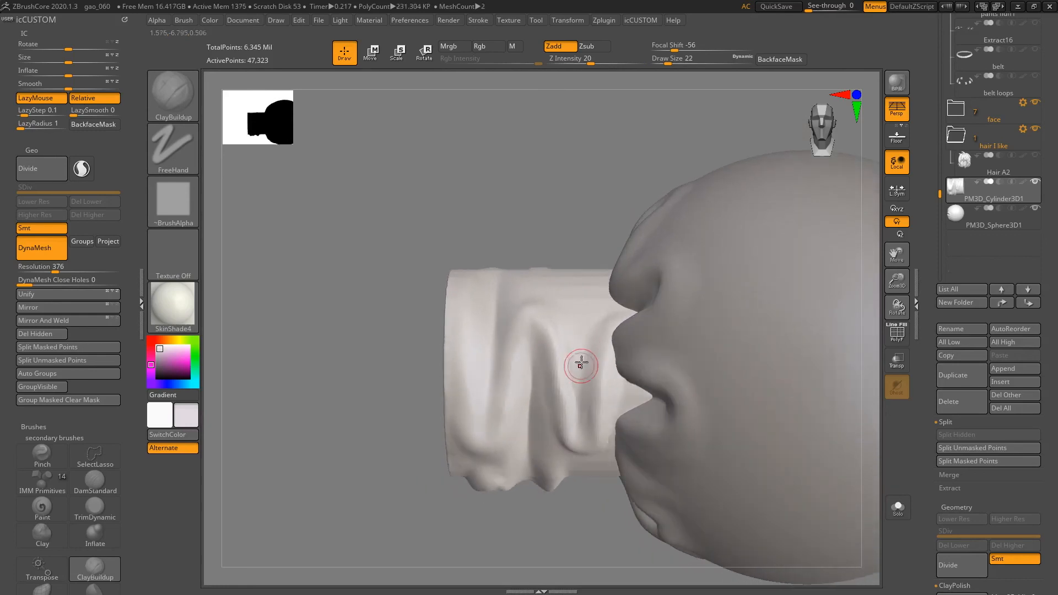
pyautogui.moveTo(586, 358); pyautogui.dragTo(592, 359)
pyautogui.press('2')
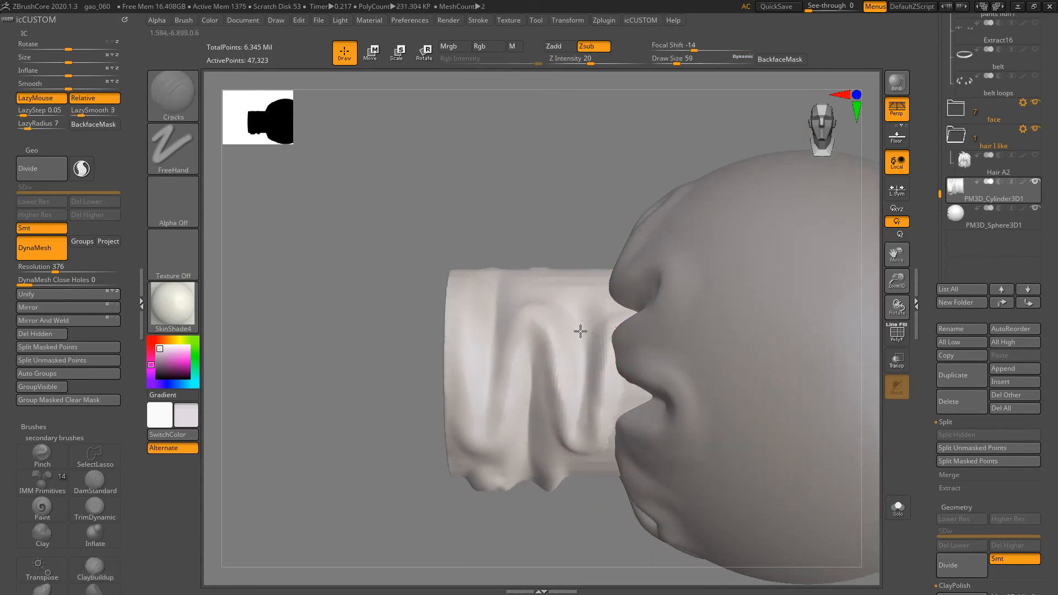
pyautogui.press('shift')
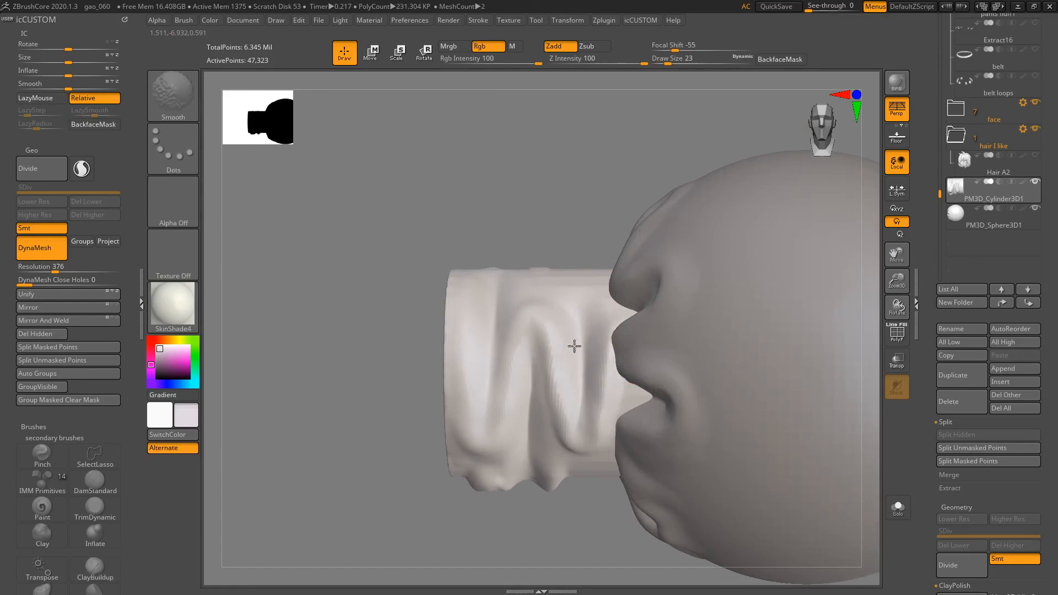
# Refine the creases of the zigzags on both sides of the cylinder with the Cracks and Smooth brushes.
pyautogui.moveTo(559, 470)
pyautogui.mouseDown(button='right')
pyautogui.moveTo(590, 420)
pyautogui.moveTo(574, 385)
pyautogui.moveTo(604, 378)
pyautogui.moveTo(576, 378)
pyautogui.moveTo(569, 354)
pyautogui.moveTo(601, 365)
pyautogui.moveTo(579, 378)
pyautogui.moveTo(562, 371)
pyautogui.moveTo(545, 395)
pyautogui.moveTo(606, 396)
pyautogui.moveTo(600, 385)
pyautogui.moveTo(652, 378)
pyautogui.moveTo(624, 409)
pyautogui.moveTo(580, 392)
pyautogui.moveTo(595, 371)
pyautogui.moveTo(585, 382)
pyautogui.moveTo(603, 425)
pyautogui.moveTo(579, 396)
pyautogui.moveTo(594, 371)
pyautogui.moveTo(511, 435)
pyautogui.mouseUp(button='right')
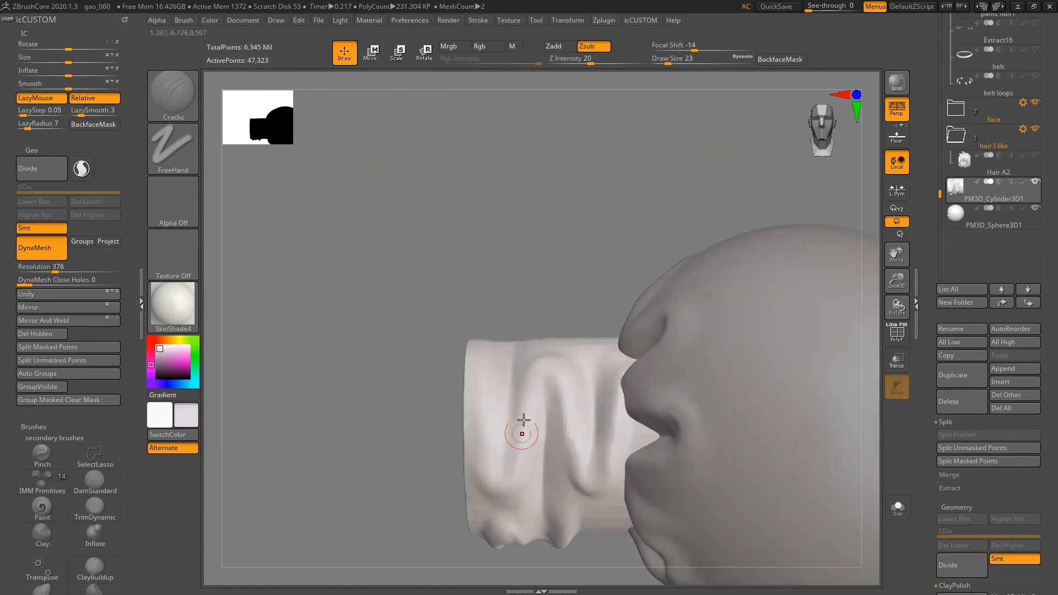
pyautogui.moveTo(601, 401)
pyautogui.mouseDown(button='right')
pyautogui.moveTo(590, 406)
pyautogui.moveTo(598, 399)
pyautogui.mouseUp(button='right')
pyautogui.press('shift')
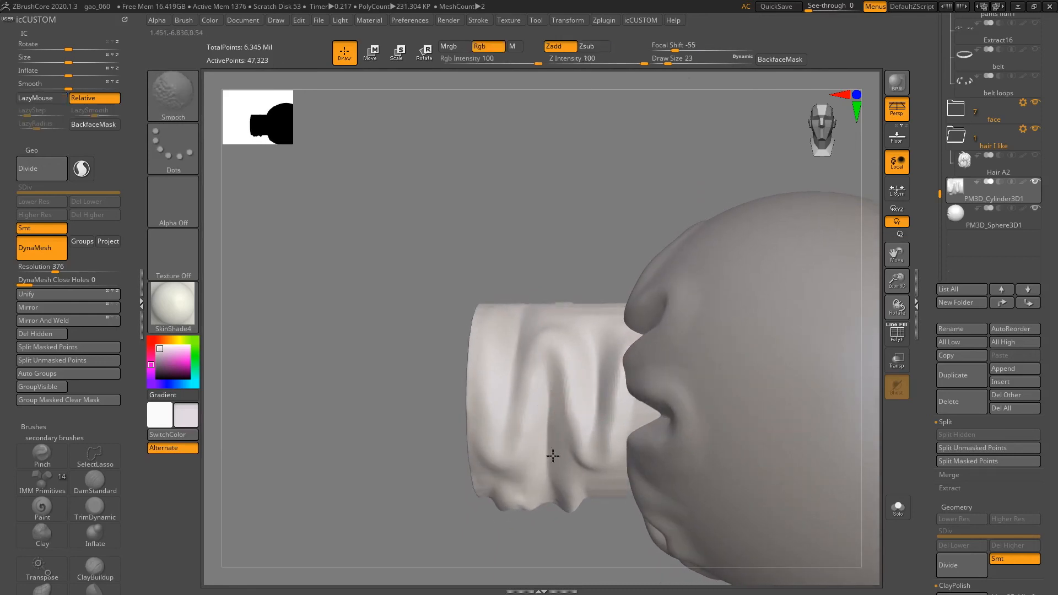
pyautogui.moveTo(552, 421)
pyautogui.mouseDown(button='right')
pyautogui.moveTo(585, 425)
pyautogui.moveTo(615, 388)
pyautogui.moveTo(613, 352)
pyautogui.moveTo(656, 319)
pyautogui.moveTo(646, 355)
pyautogui.mouseUp(button='right')
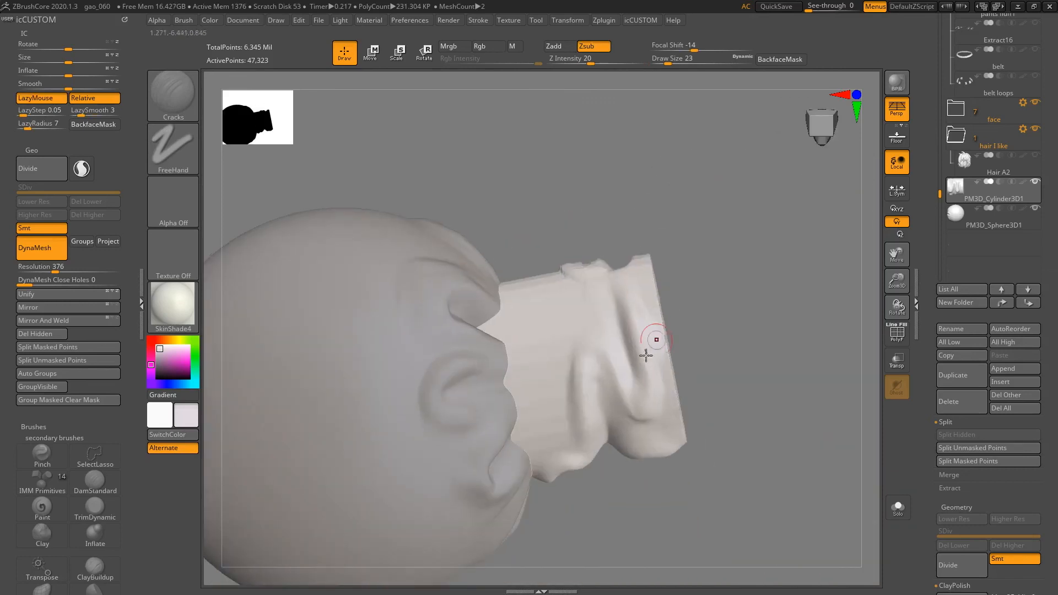
pyautogui.press('shift')
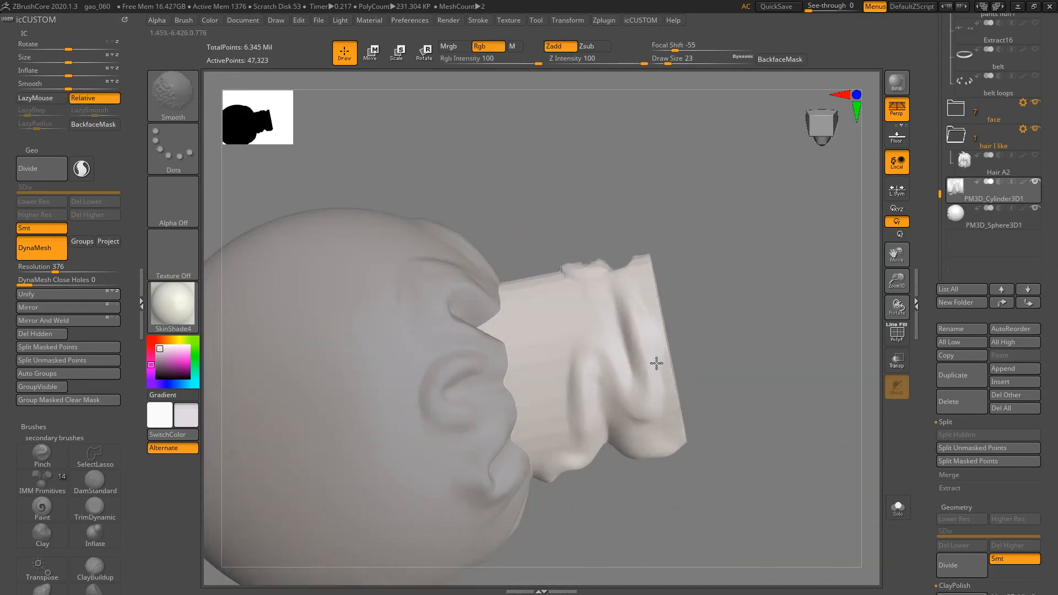
# Smooth the rough vertical folds on the cylinder's side into soft, rounded ridges.
pyautogui.moveTo(637, 288); pyautogui.dragTo(610, 371, button='right')
pyautogui.moveTo(606, 226)
pyautogui.mouseDown(button='right')
pyautogui.moveTo(599, 360)
pyautogui.moveTo(563, 284)
pyautogui.mouseUp(button='right')
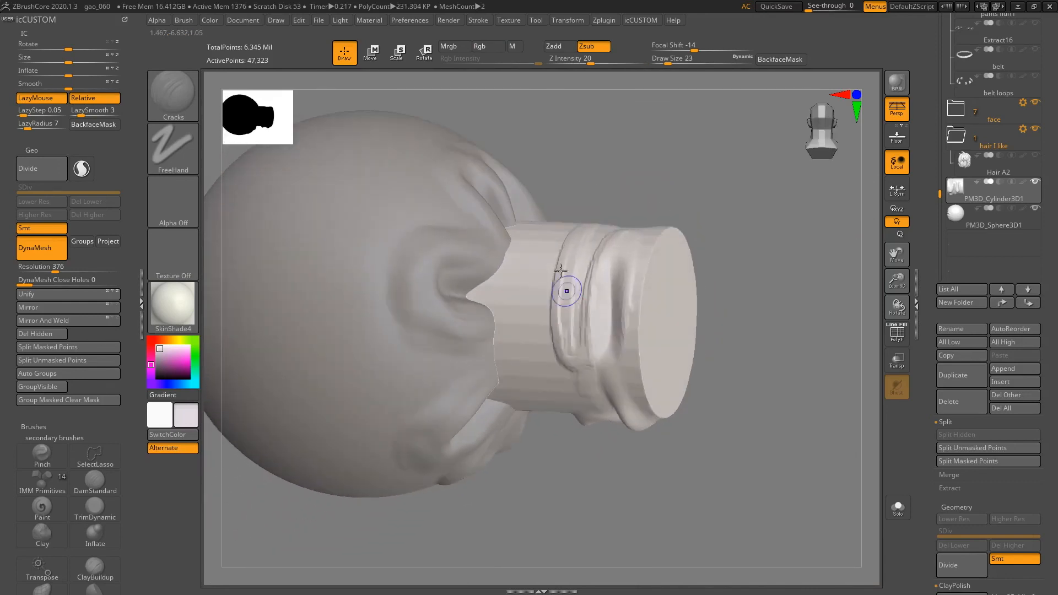
pyautogui.press('shift')
pyautogui.keyDown('shift'); pyautogui.moveTo(551, 333); pyautogui.dragTo(575, 375); pyautogui.keyUp('shift')
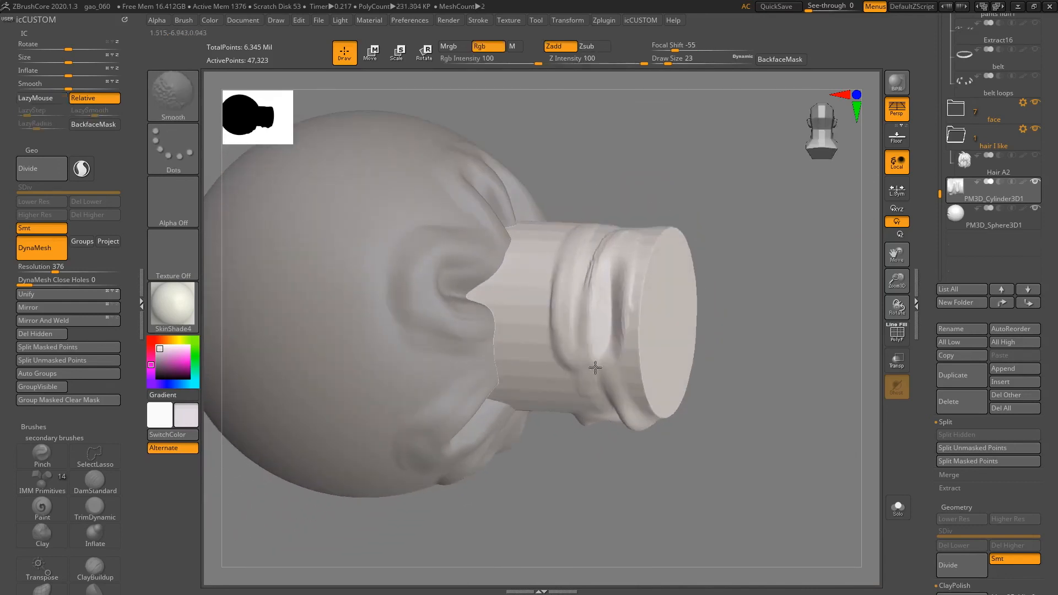
pyautogui.moveTo(586, 295)
pyautogui.mouseDown(button='right')
pyautogui.moveTo(628, 284)
pyautogui.moveTo(539, 357)
pyautogui.mouseUp(button='right')
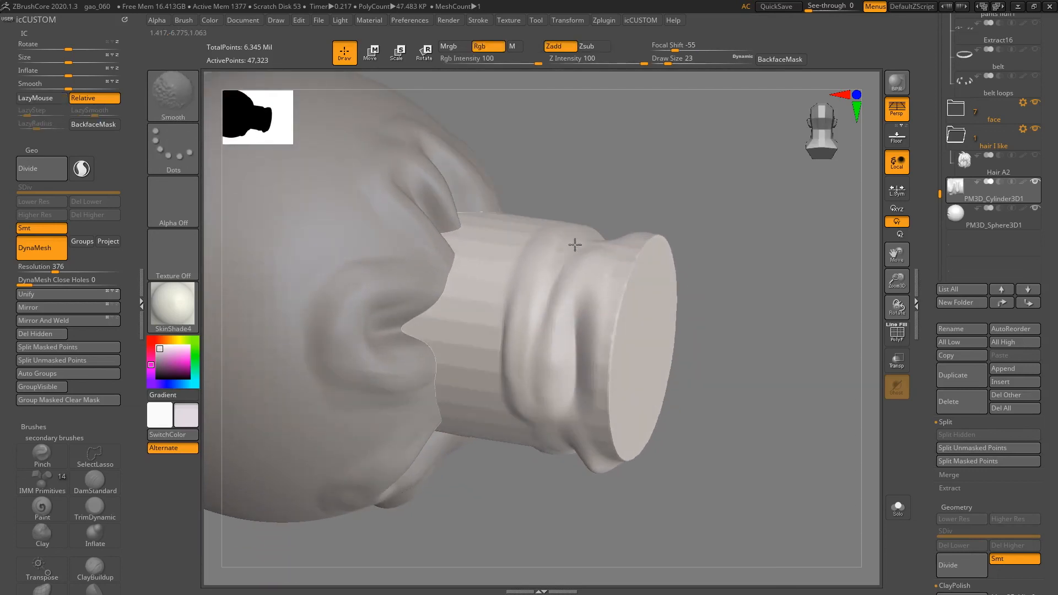
pyautogui.keyDown('shift'); pyautogui.moveTo(597, 311); pyautogui.dragTo(610, 302); pyautogui.keyUp('shift')
pyautogui.moveTo(583, 320); pyautogui.dragTo(569, 357, button='right')
pyautogui.moveTo(573, 375); pyautogui.dragTo(577, 341)
# Carve deeper creases alongside the smoothed side folds with a resized Cracks brush and soften their edges.
pyautogui.moveTo(554, 342)
pyautogui.mouseDown(button='right')
pyautogui.moveTo(567, 371)
pyautogui.moveTo(540, 321)
pyautogui.mouseUp(button='right')
pyautogui.press('s')
pyautogui.moveTo(550, 327); pyautogui.dragTo(551, 327)
pyautogui.moveTo(551, 327); pyautogui.dragTo(551, 321, button='right')
pyautogui.moveTo(540, 317)
pyautogui.mouseDown()
pyautogui.moveTo(540, 416)
pyautogui.moveTo(537, 389)
pyautogui.moveTo(538, 404)
pyautogui.mouseUp()
pyautogui.press('s')
pyautogui.moveTo(542, 352); pyautogui.dragTo(543, 424)
pyautogui.moveTo(549, 396); pyautogui.dragTo(548, 354, button='right')
pyautogui.press('Tab')
pyautogui.moveTo(555, 327); pyautogui.dragTo(550, 328)
pyautogui.moveTo(534, 293)
pyautogui.keyDown('shift'); pyautogui.mouseDown()
pyautogui.moveTo(512, 368)
pyautogui.moveTo(521, 330)
pyautogui.mouseUp(); pyautogui.keyUp('shift')
pyautogui.keyDown('shift'); pyautogui.moveTo(559, 397); pyautogui.dragTo(564, 316); pyautogui.keyUp('shift')
# Switch to ClayBuildup and build a U-shaped ridge around the lower end of the side folds.
pyautogui.moveTo(577, 316); pyautogui.dragTo(585, 325, button='right')
pyautogui.moveTo(509, 420); pyautogui.dragTo(534, 388, button='right')
pyautogui.moveTo(514, 428); pyautogui.dragTo(510, 414, button='right')
pyautogui.press('b')
pyautogui.press('c')
pyautogui.press('b')
pyautogui.moveTo(501, 348); pyautogui.dragTo(504, 446)
pyautogui.press('s')
pyautogui.moveTo(498, 429); pyautogui.dragTo(503, 430)
pyautogui.moveTo(496, 344)
pyautogui.mouseDown()
pyautogui.moveTo(519, 432)
pyautogui.moveTo(550, 474)
pyautogui.mouseUp()
pyautogui.press('s')
pyautogui.moveTo(545, 433); pyautogui.dragTo(521, 433)
pyautogui.moveTo(513, 396)
pyautogui.mouseDown()
pyautogui.moveTo(557, 441)
pyautogui.moveTo(560, 404)
pyautogui.moveTo(520, 418)
pyautogui.mouseUp()
# Continue the ridge upward and over a second bend near the cylinder's open end with ClayBuildup.
pyautogui.moveTo(577, 345)
pyautogui.mouseDown(button='right')
pyautogui.moveTo(573, 390)
pyautogui.moveTo(602, 309)
pyautogui.mouseUp(button='right')
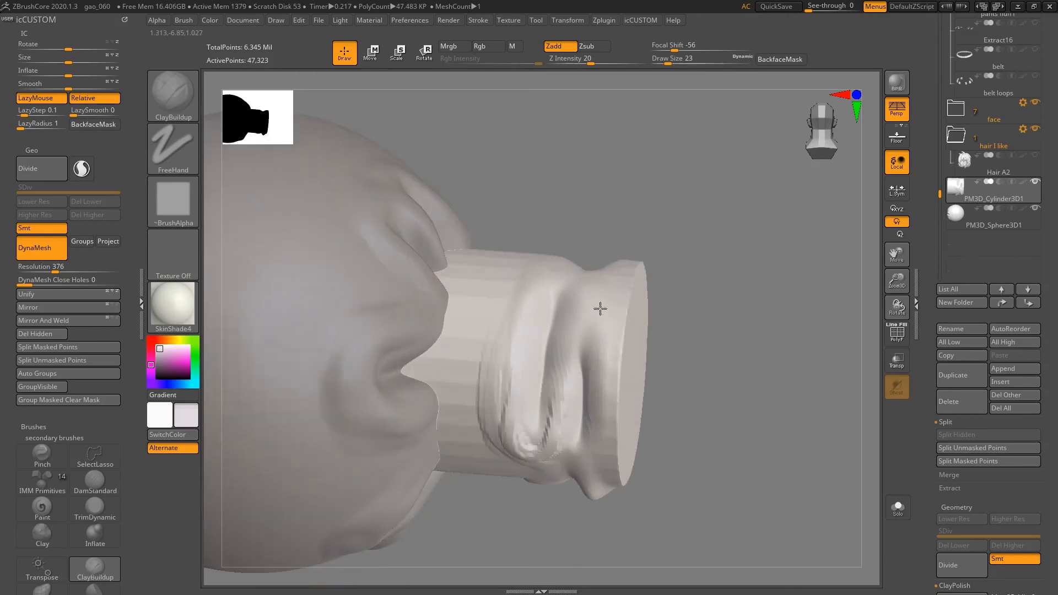
pyautogui.moveTo(563, 314); pyautogui.dragTo(598, 295)
pyautogui.moveTo(605, 373); pyautogui.dragTo(593, 298)
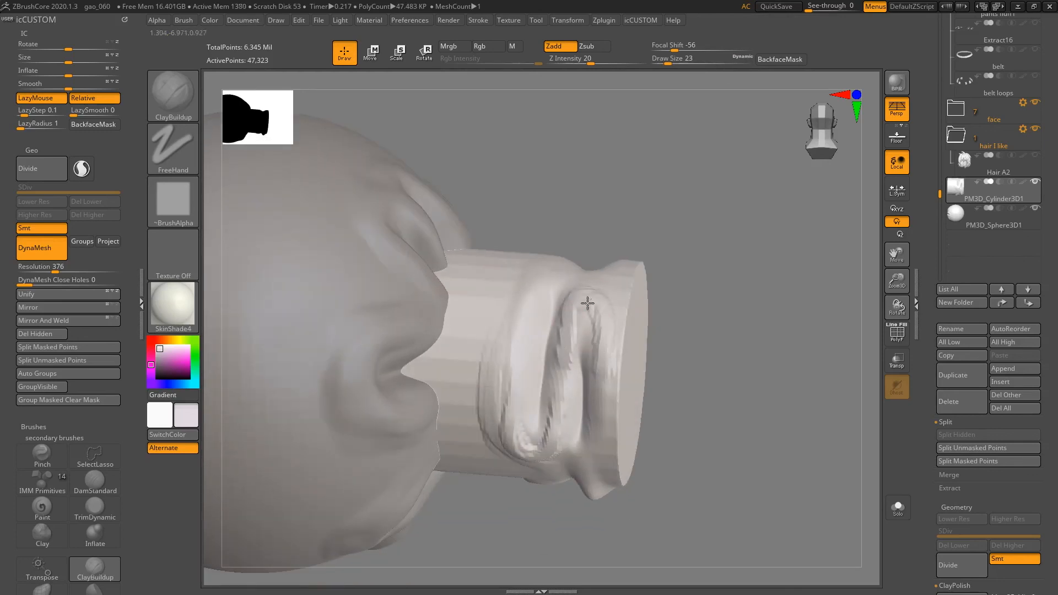
pyautogui.moveTo(563, 348); pyautogui.dragTo(568, 424)
# Show the character's subtools again and compare the practice folds with the puffy sleeve and its cuff.
pyautogui.moveTo(689, 382)
pyautogui.keyDown('ctrl'); pyautogui.mouseDown(button='right')
pyautogui.moveTo(609, 326)
pyautogui.moveTo(586, 337)
pyautogui.moveTo(623, 371)
pyautogui.moveTo(701, 373)
pyautogui.moveTo(701, 382)
pyautogui.moveTo(650, 329)
pyautogui.moveTo(668, 355)
pyautogui.mouseUp(button='right'); pyautogui.keyUp('ctrl')
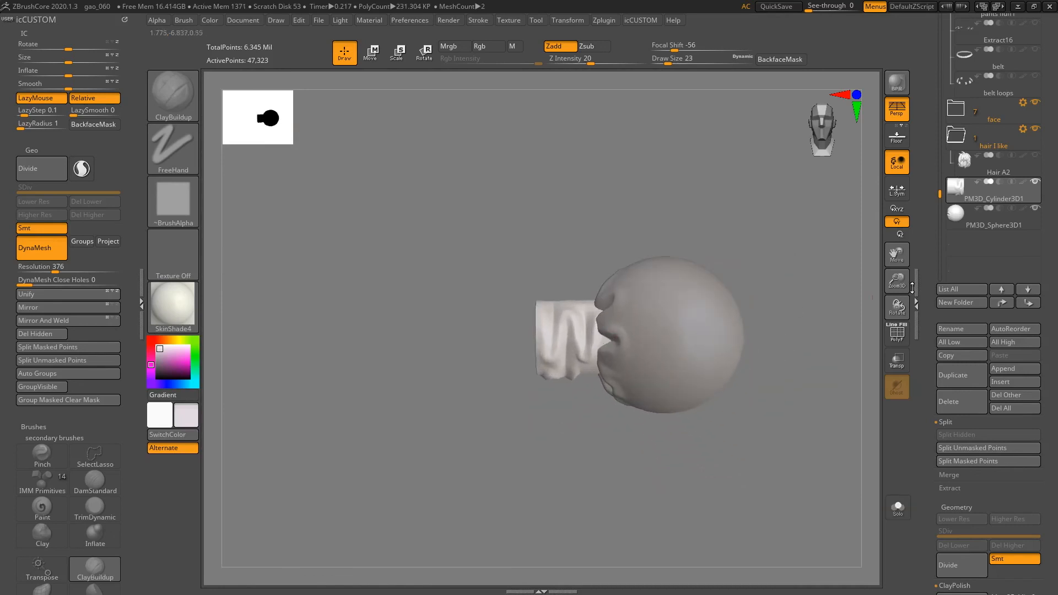
pyautogui.keyDown('shift'); pyautogui.click(1035, 209); pyautogui.keyUp('shift')
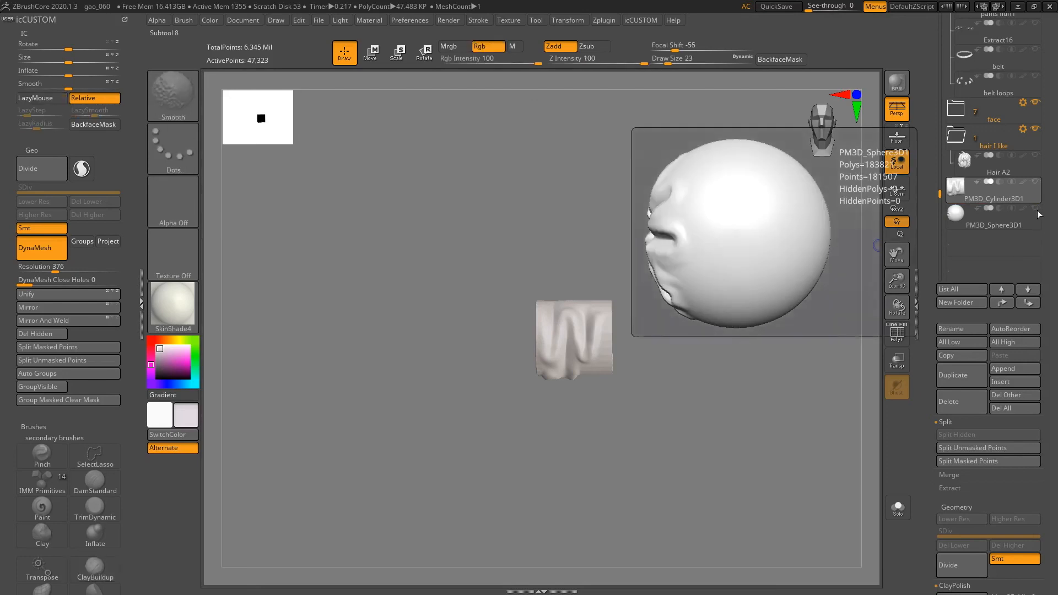
pyautogui.keyDown('shift'); pyautogui.click(1034, 209); pyautogui.keyUp('shift')
pyautogui.moveTo(653, 348); pyautogui.dragTo(521, 422, button='right')
pyautogui.moveTo(573, 380); pyautogui.dragTo(614, 429, button='right')
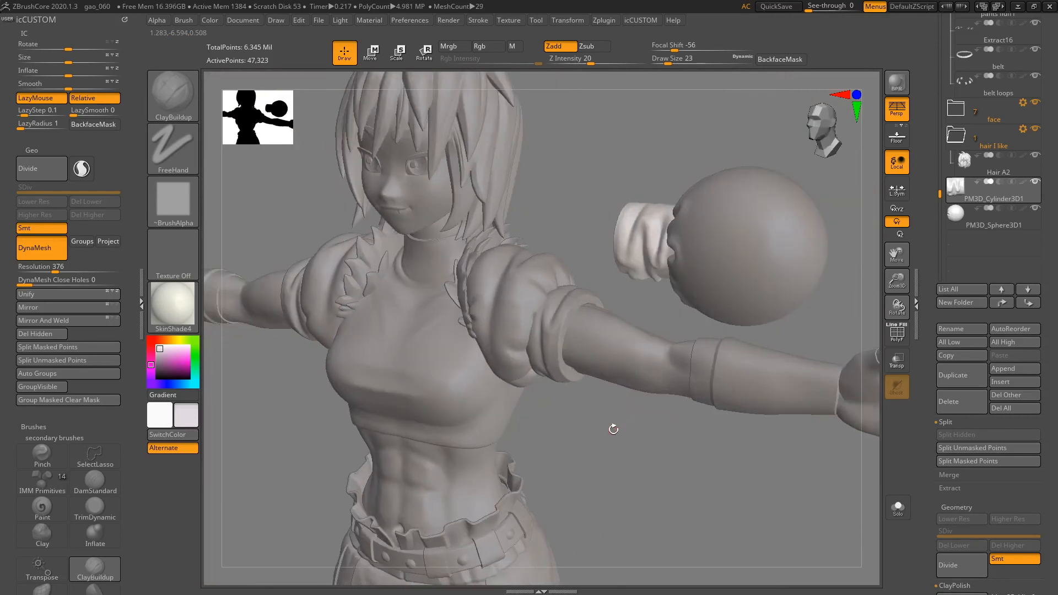
pyautogui.keyDown('ctrl'); pyautogui.moveTo(581, 412); pyautogui.dragTo(602, 378, button='right'); pyautogui.keyUp('ctrl')
pyautogui.keyDown('alt'); pyautogui.moveTo(640, 317); pyautogui.dragTo(658, 349, button='right'); pyautogui.keyUp('alt')
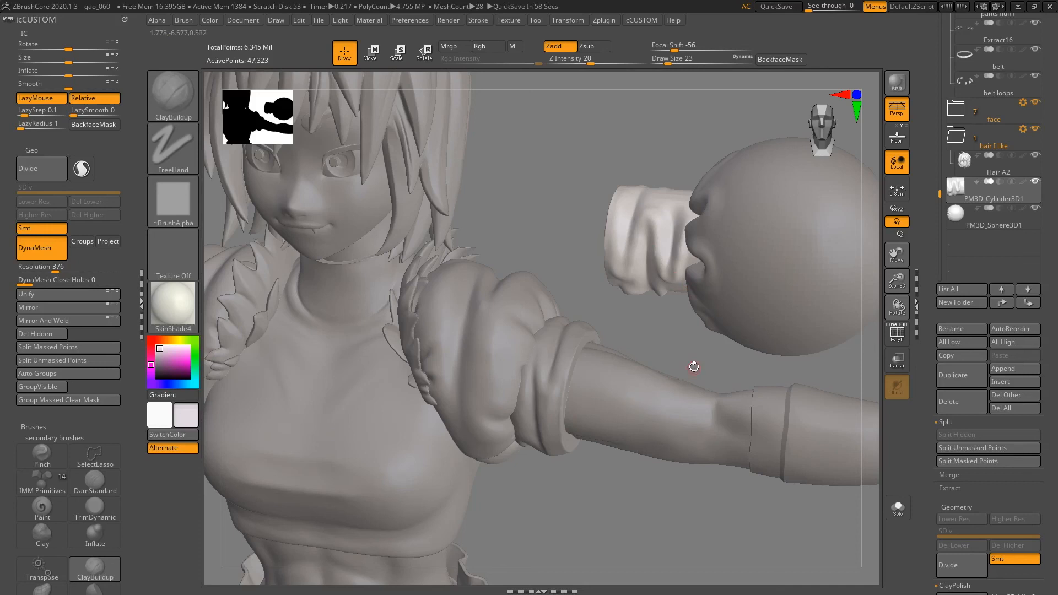
pyautogui.moveTo(678, 368); pyautogui.dragTo(671, 361)
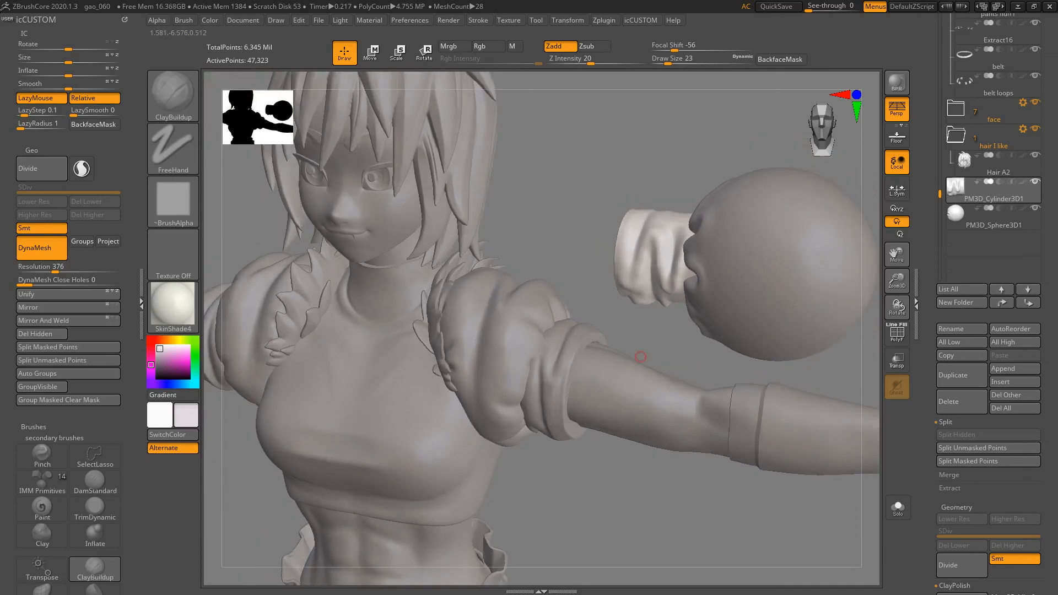